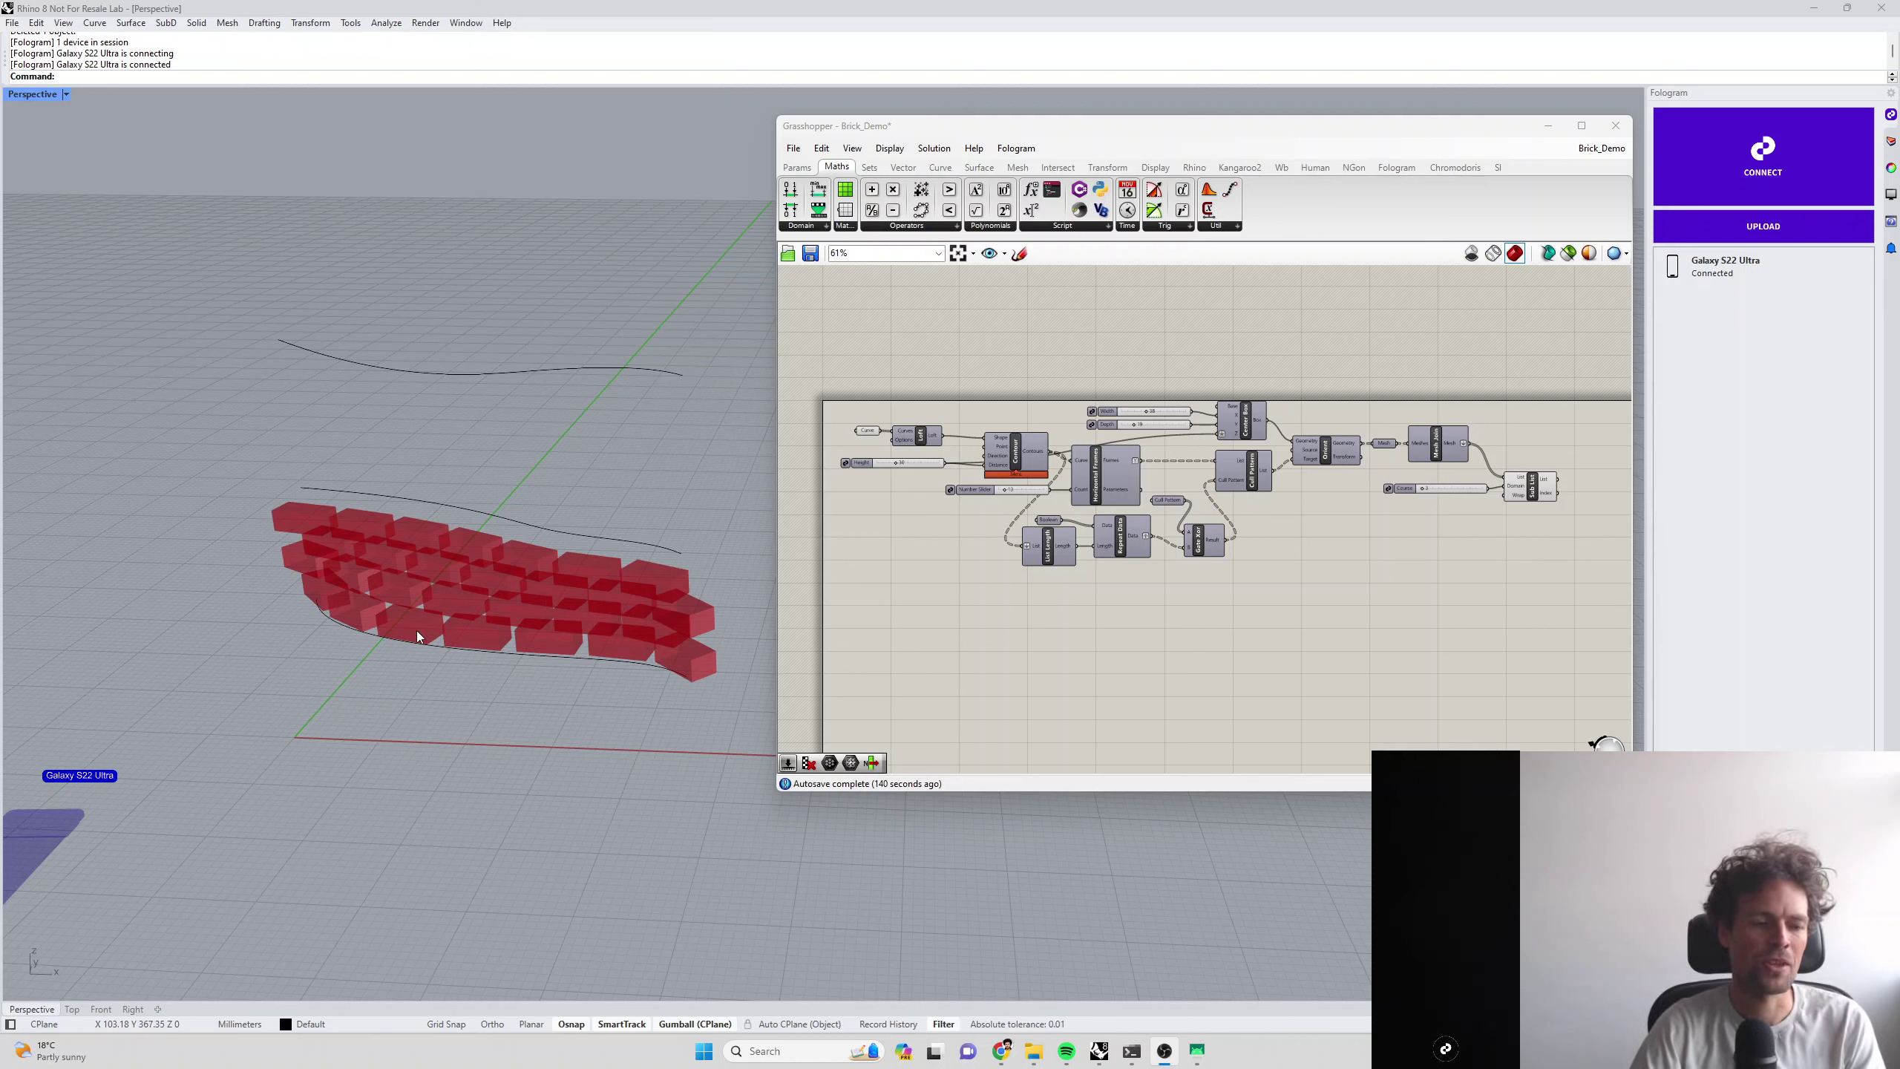
Raise the Course slider to add many more brick courses to the wall
scroll(1430, 518, up, 2)
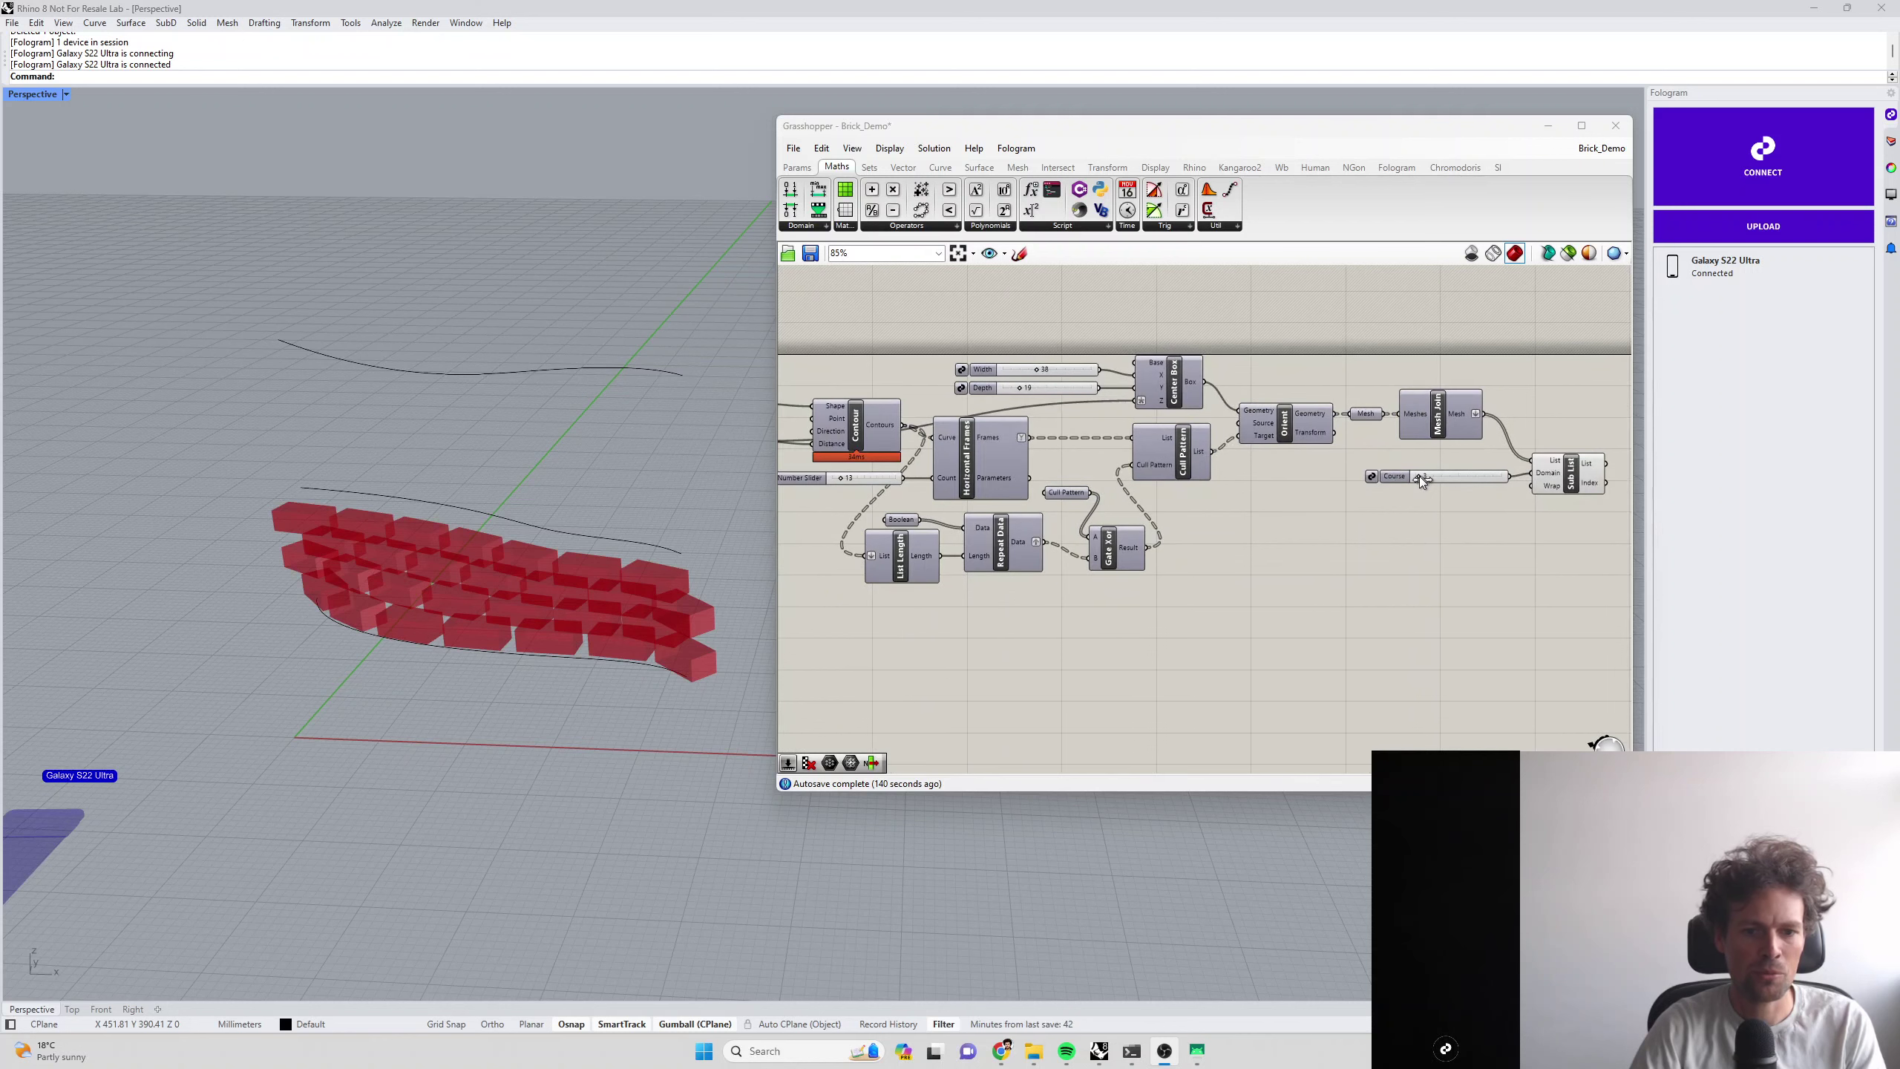
drag(1420, 478, 1431, 478)
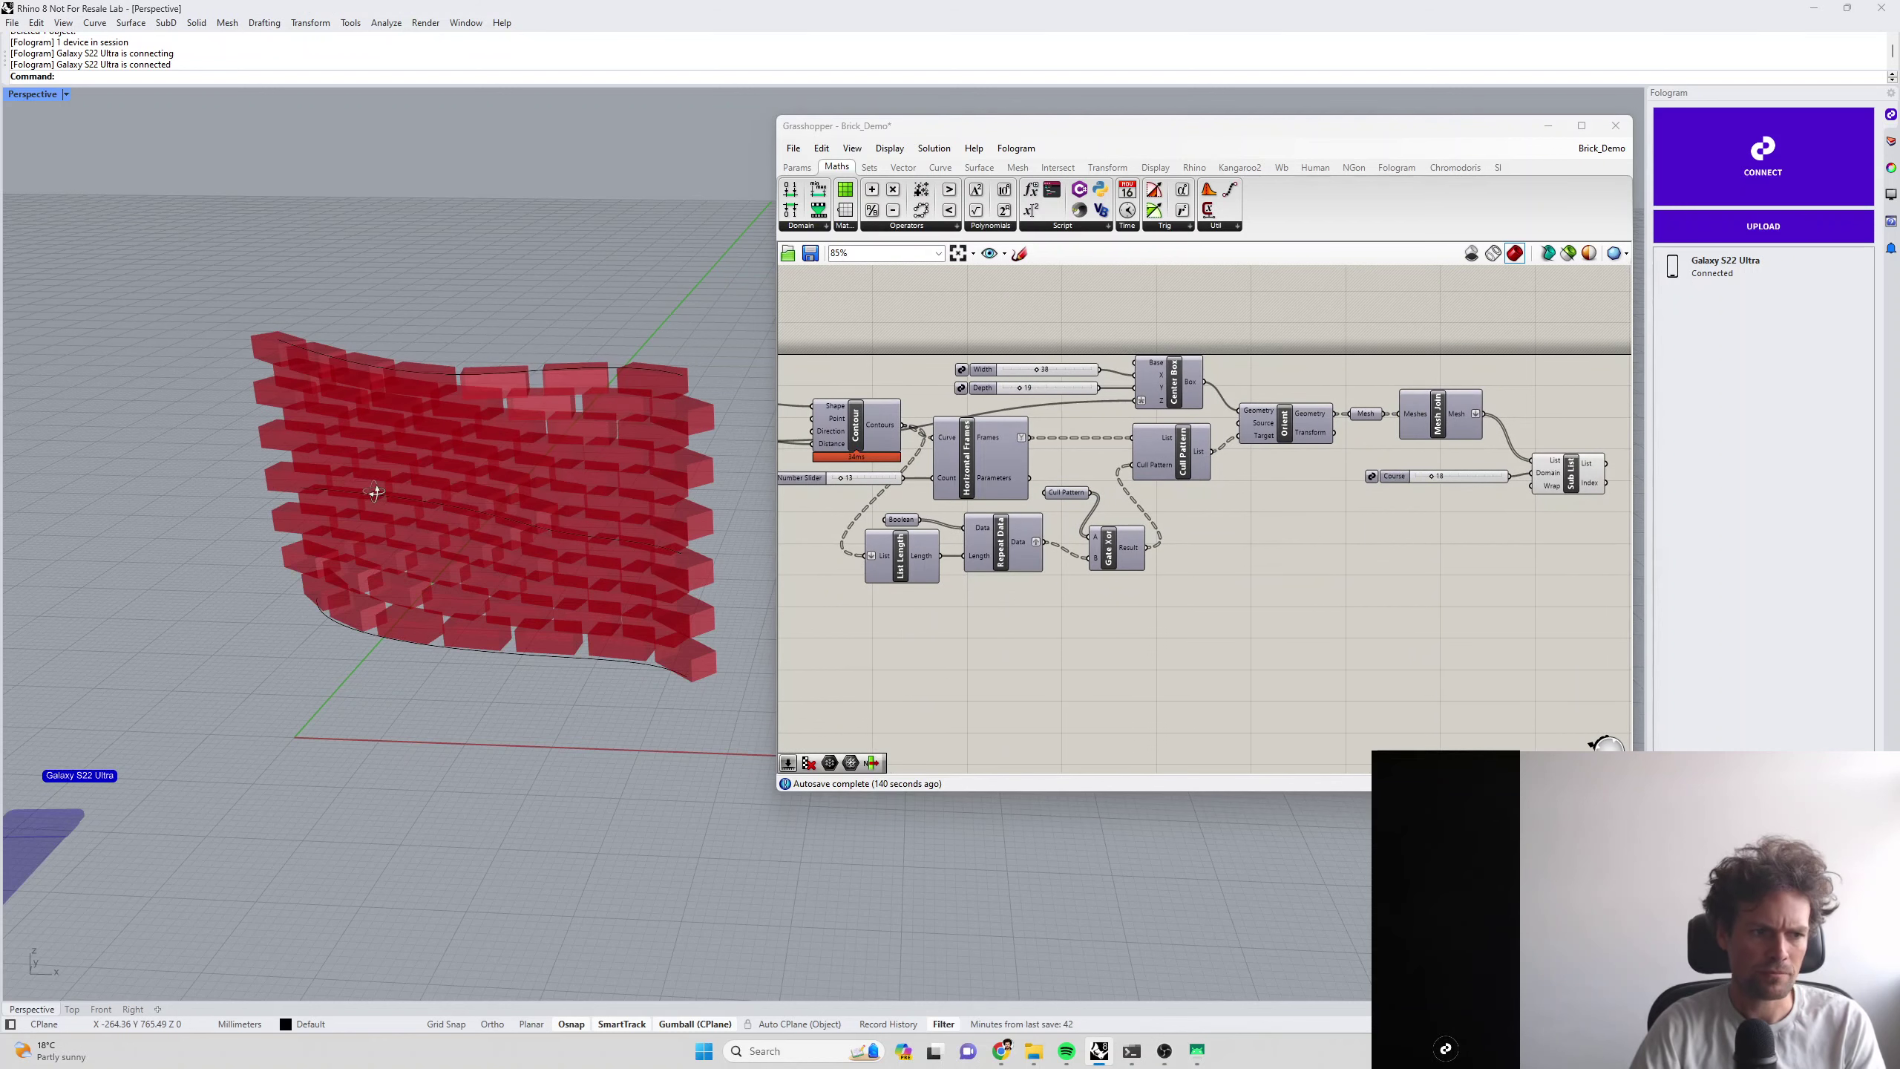
right_drag(708, 552, 400, 472)
scroll(570, 425, up, 3)
Orbit the Perspective view around the taller curved wall and re-centre the Grasshopper nodes
right_drag(551, 444, 534, 497)
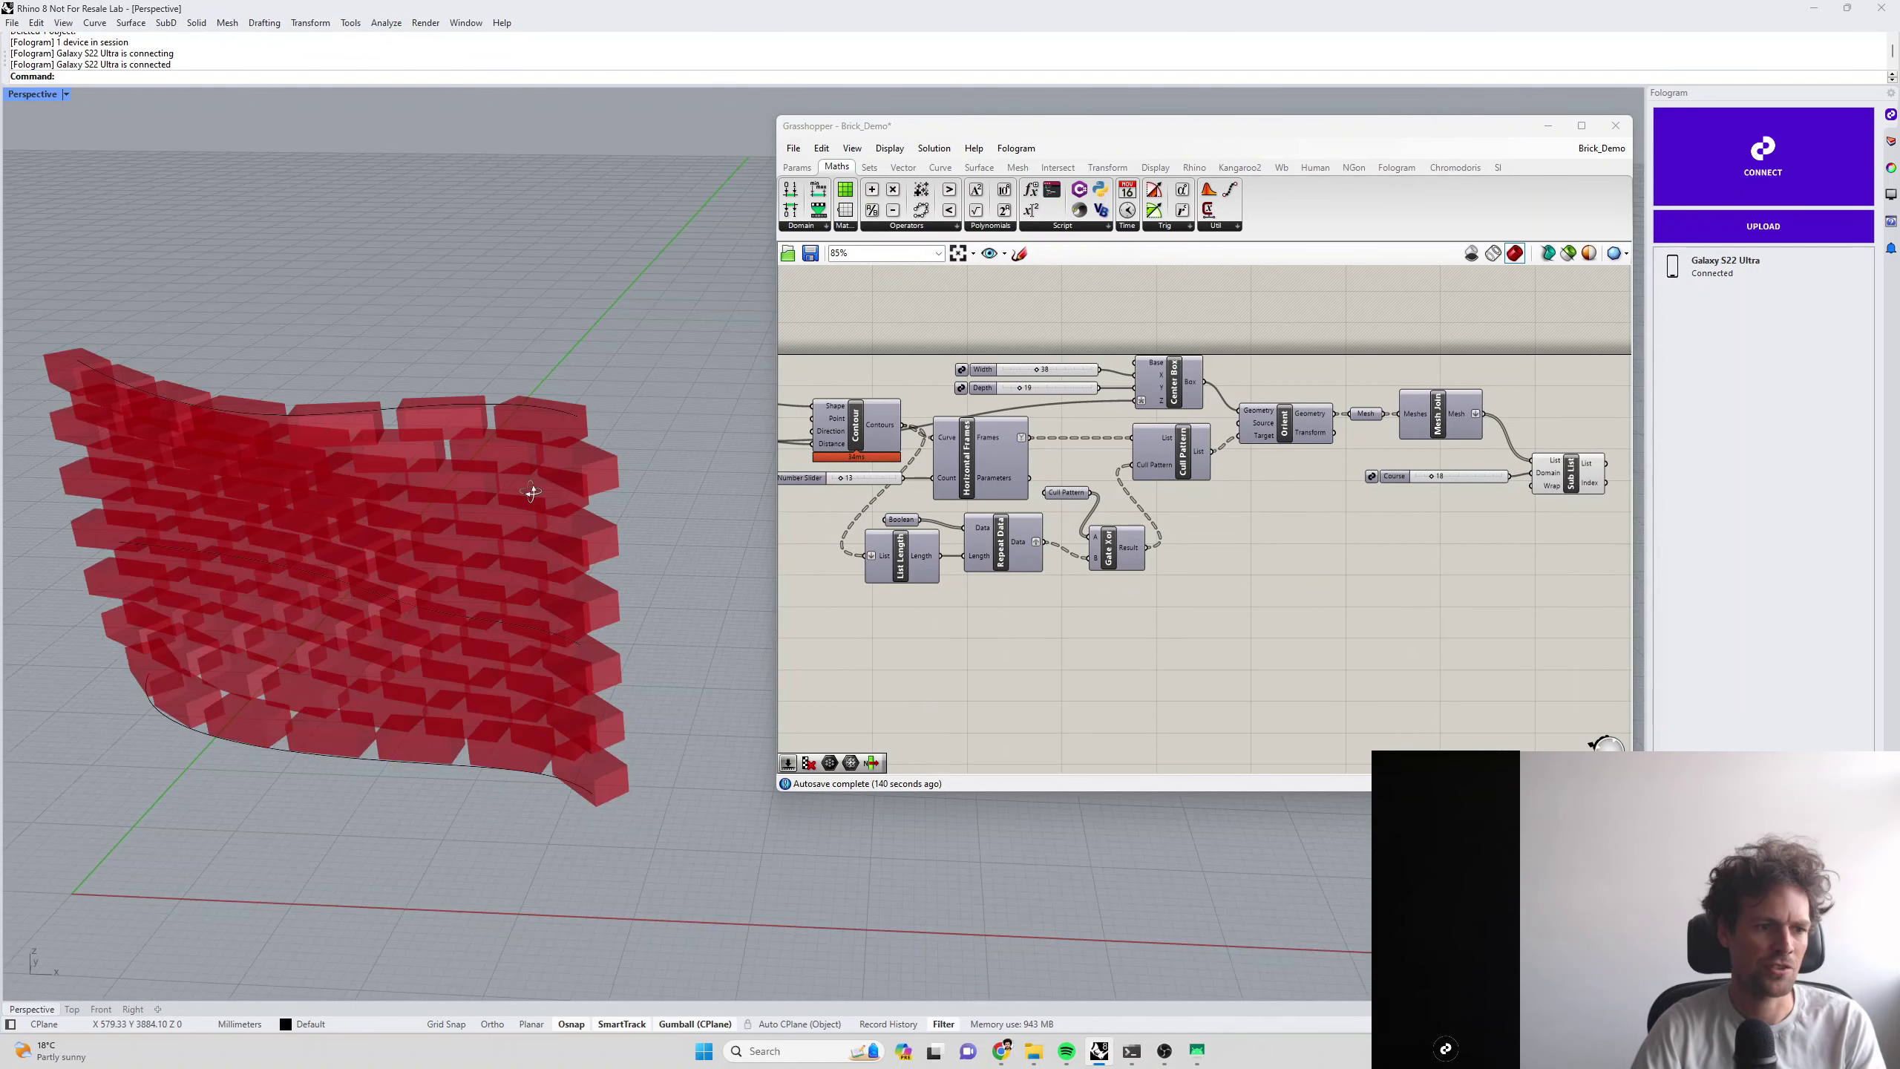
right_drag(589, 432, 595, 433)
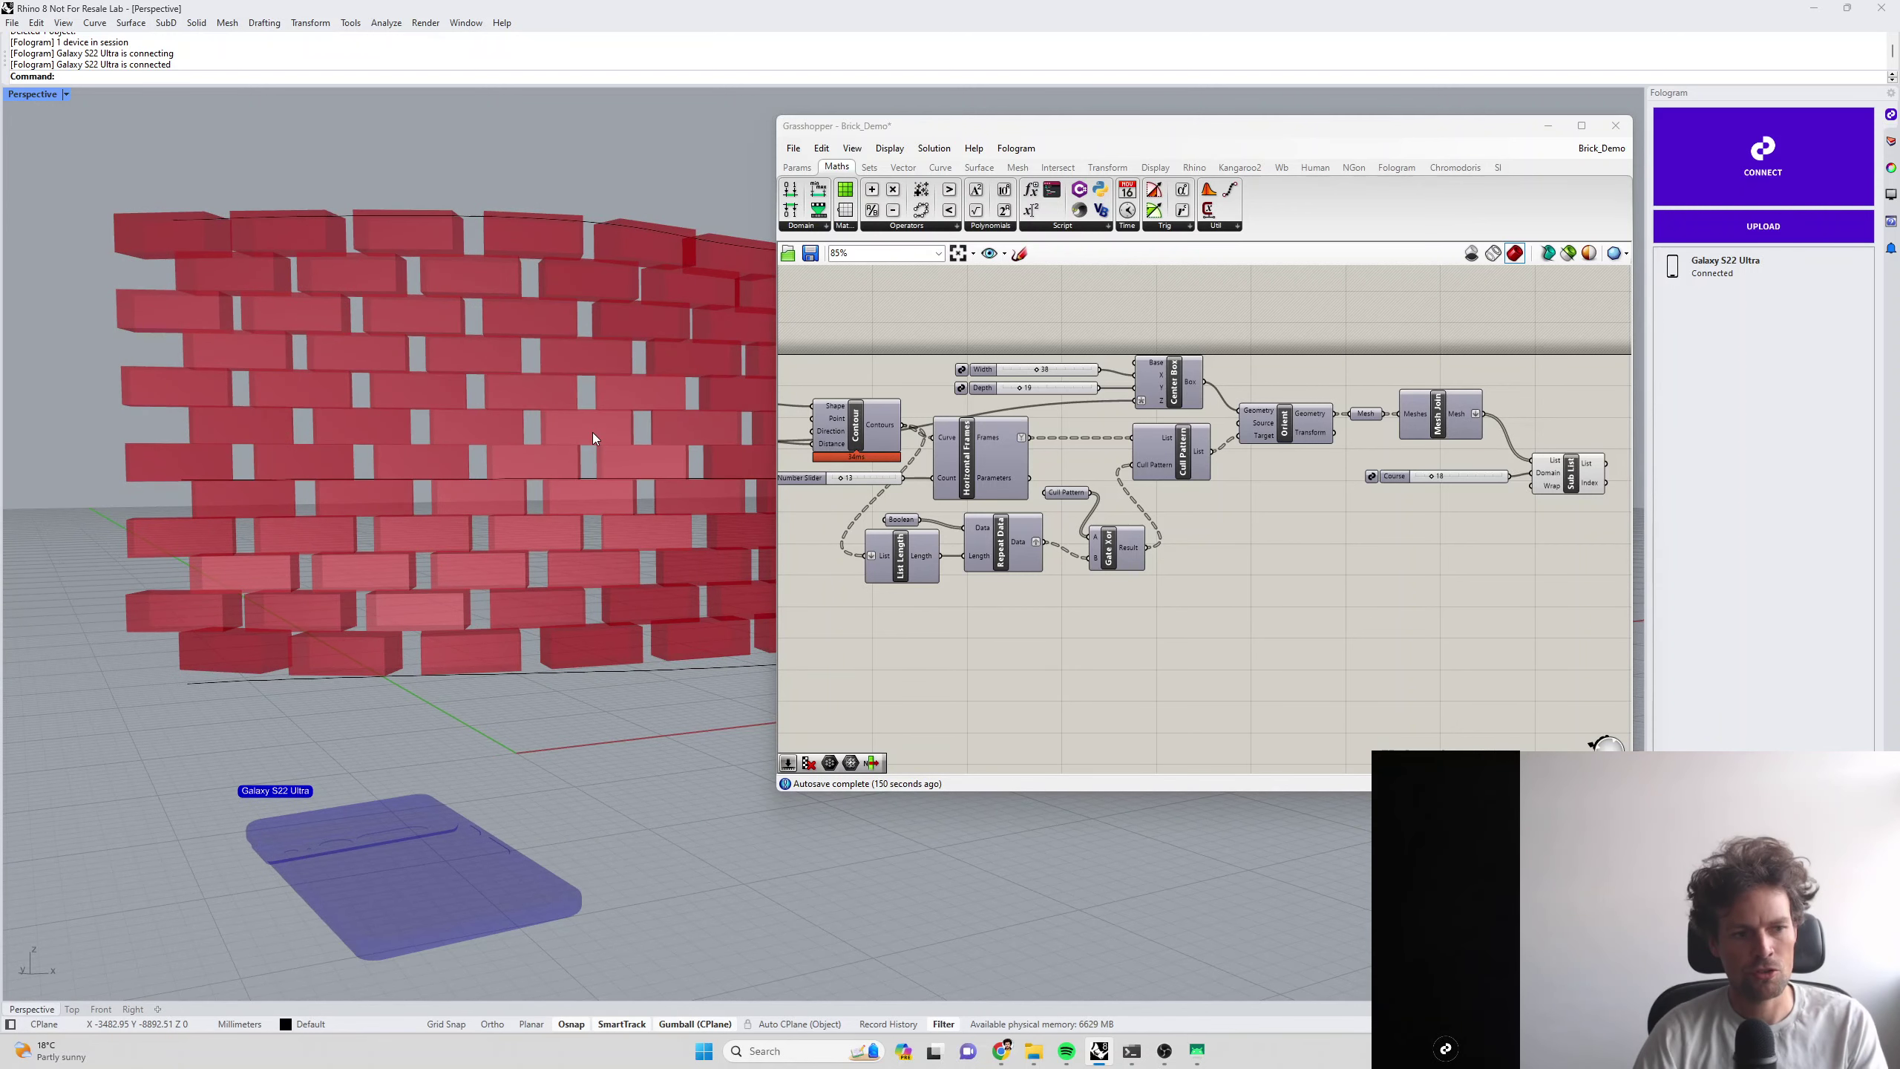
right_drag(465, 530, 425, 599)
scroll(1140, 612, down, 2)
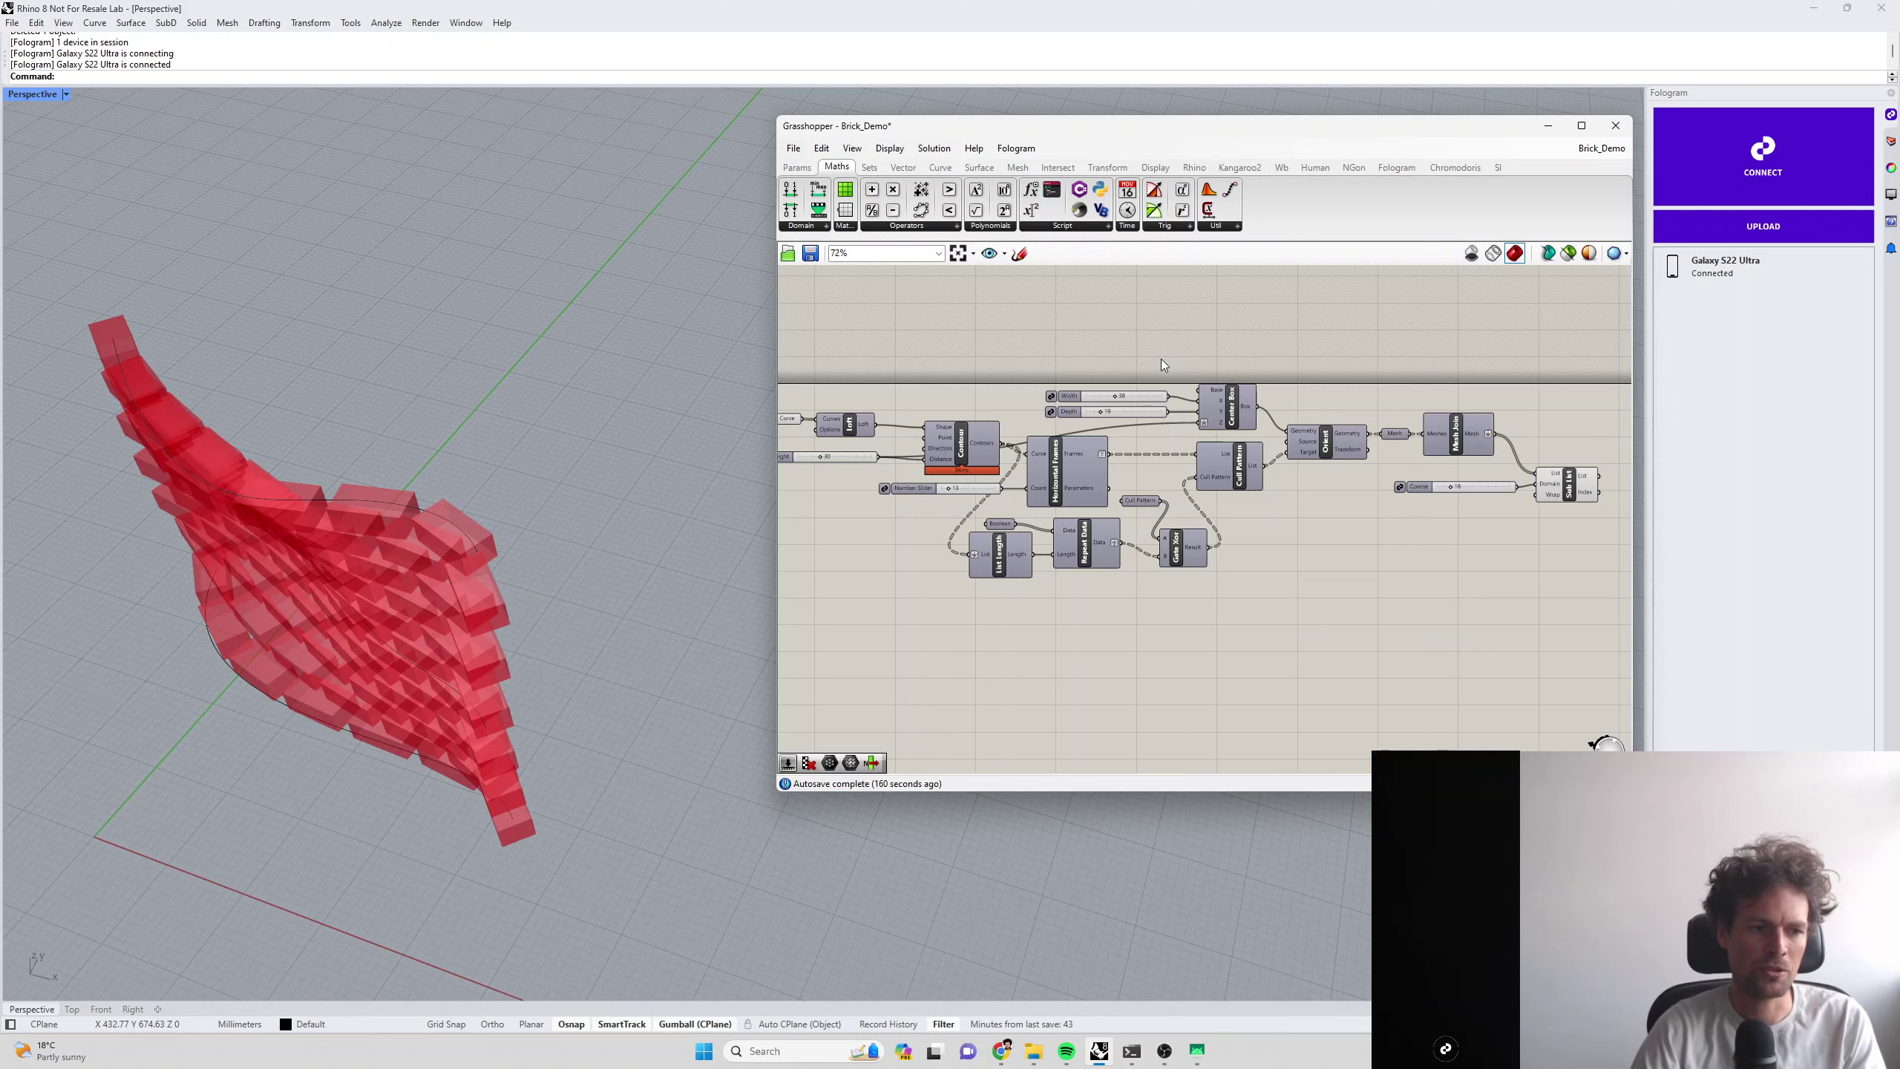
mouse_move(520, 467)
right_down()
mouse_move(562, 450)
mouse_move(540, 492)
right_up()
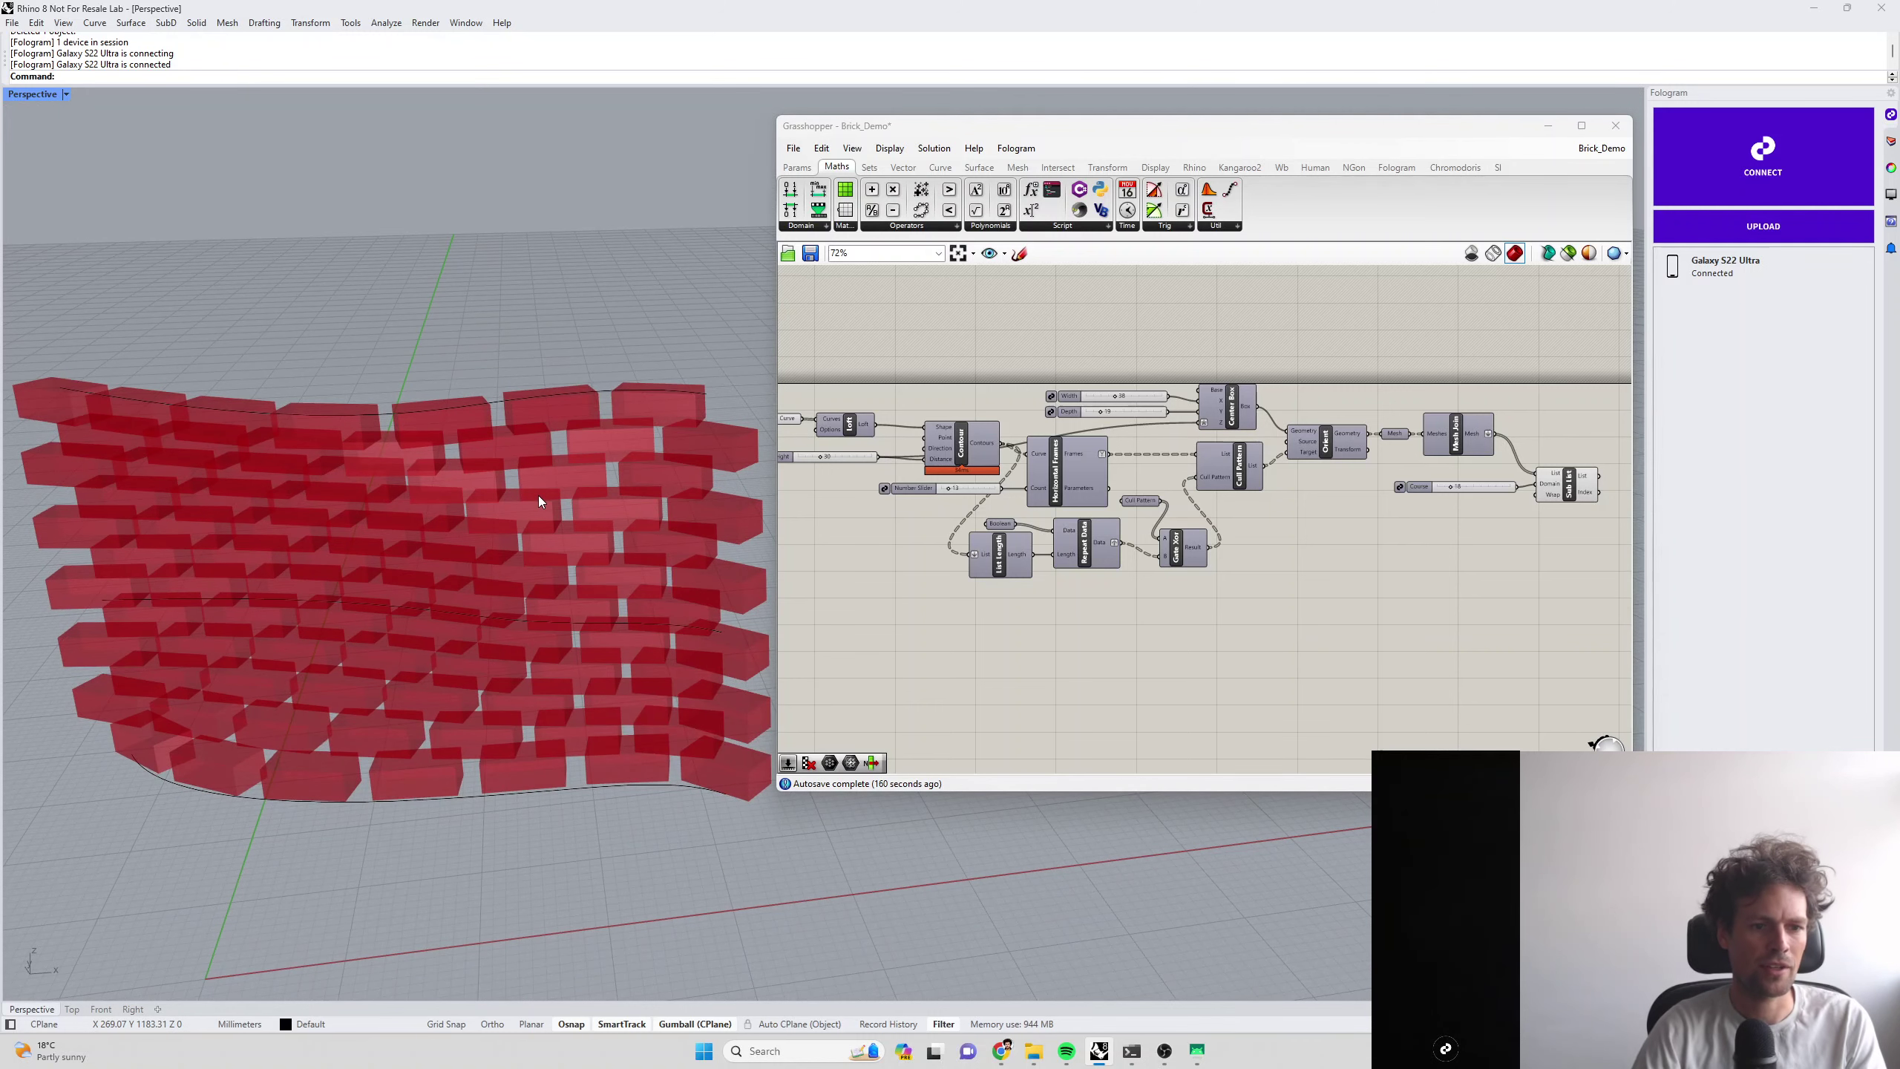
right_drag(969, 509, 1010, 502)
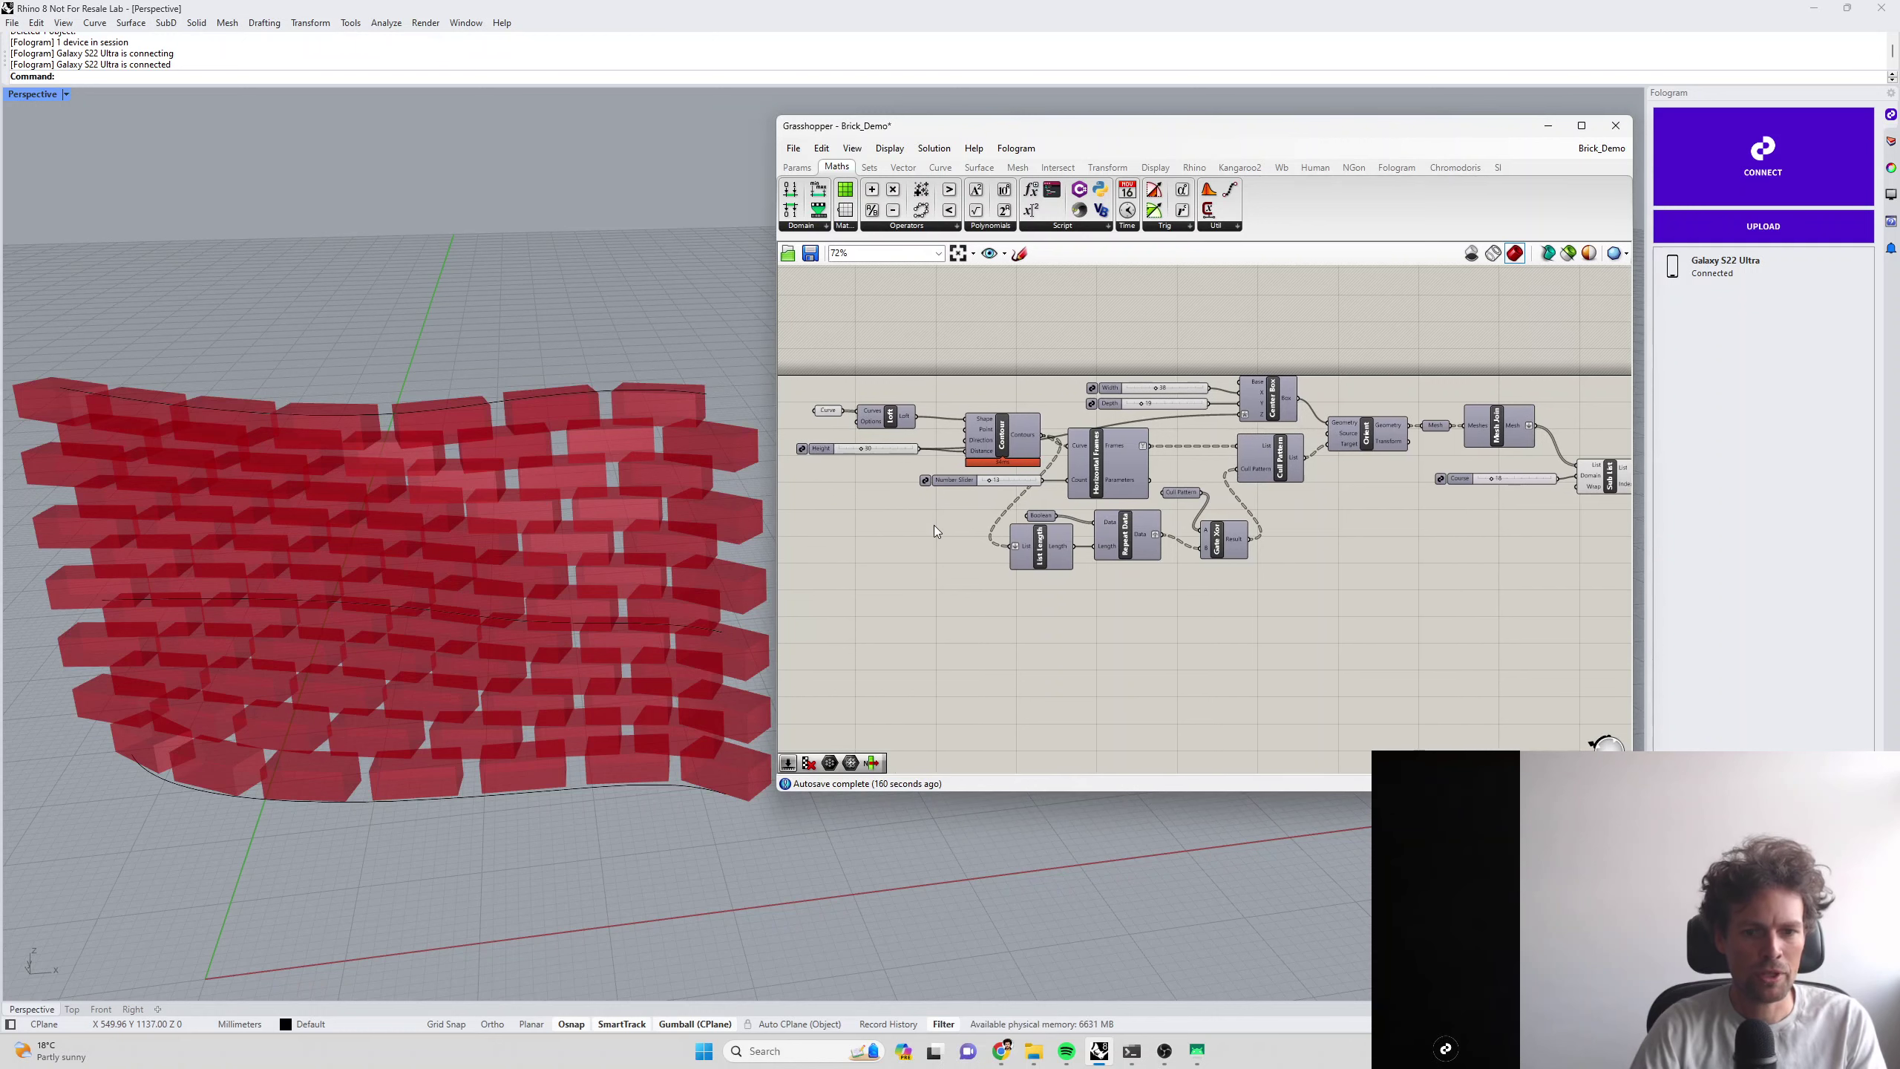
Drag the bottom base curve's end control point outward with the gumball, then hide its points
click(827, 411)
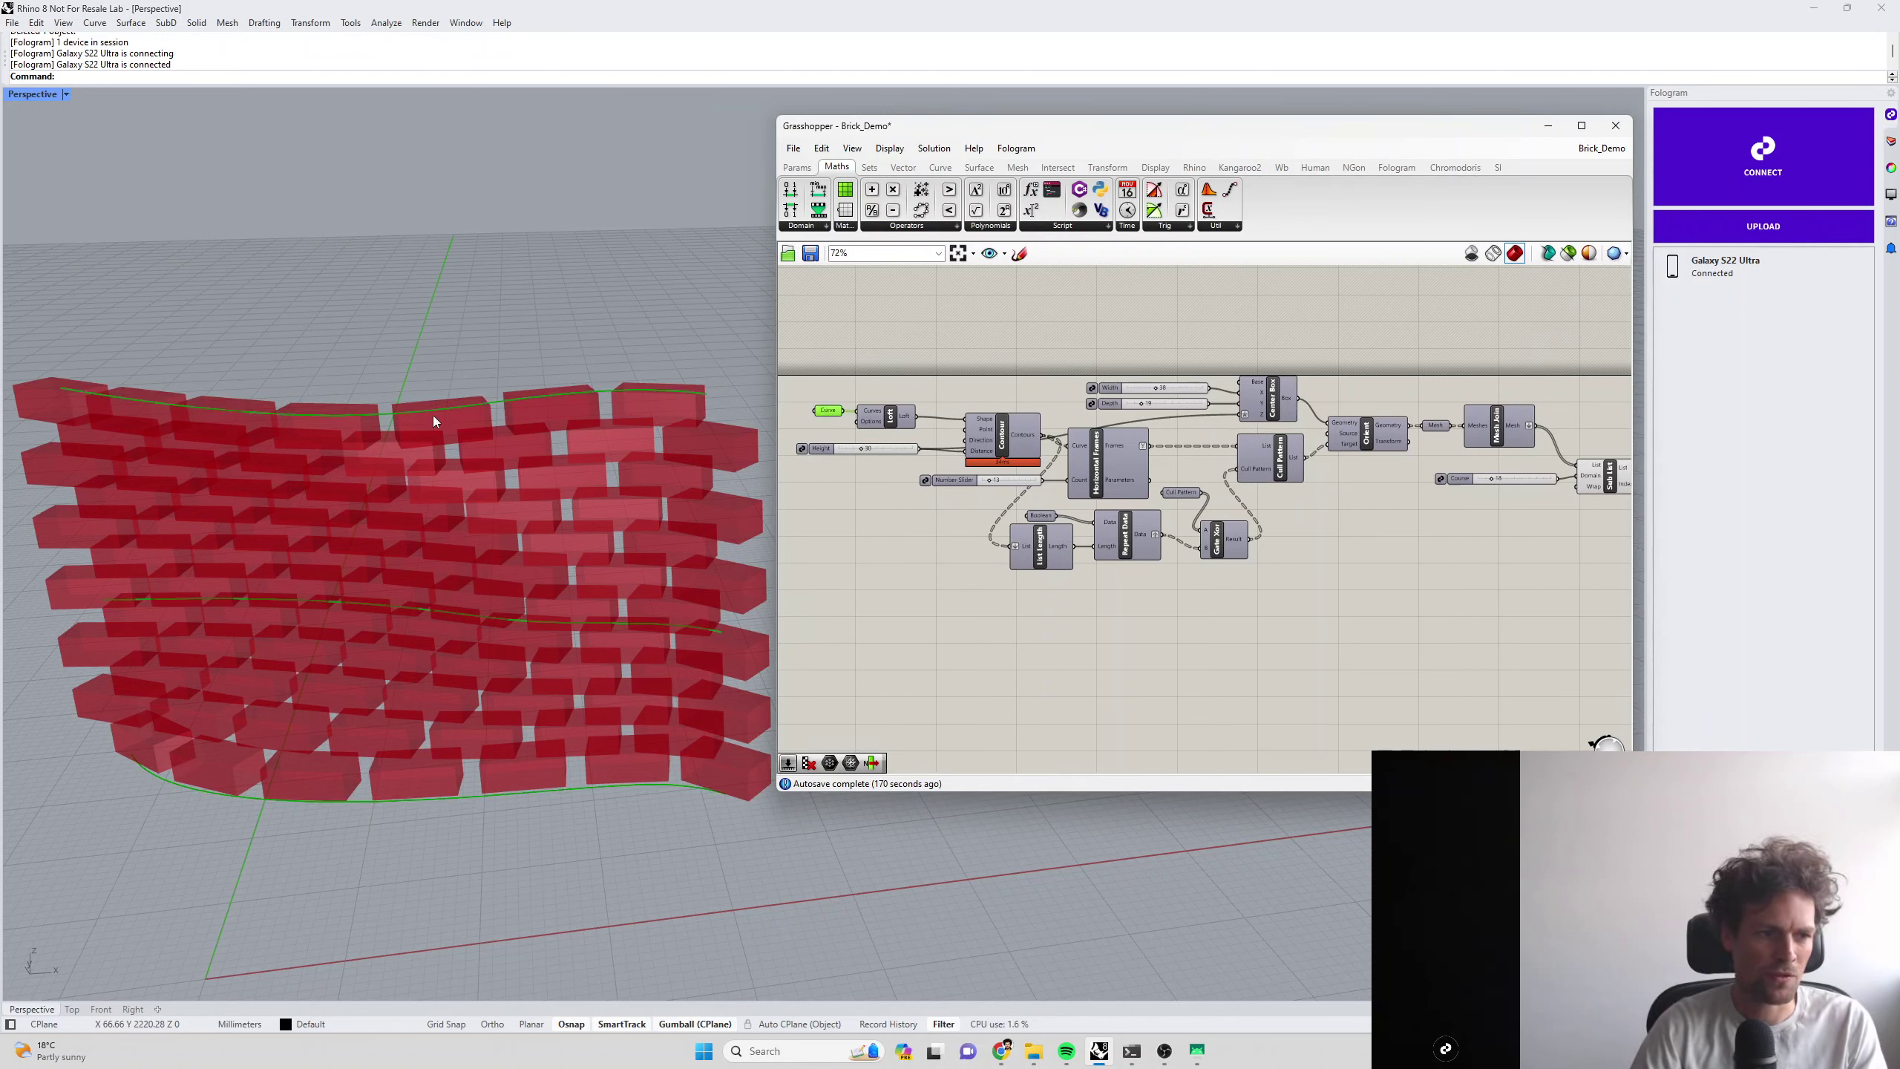
click(235, 782)
click(226, 810)
drag(228, 816, 297, 797)
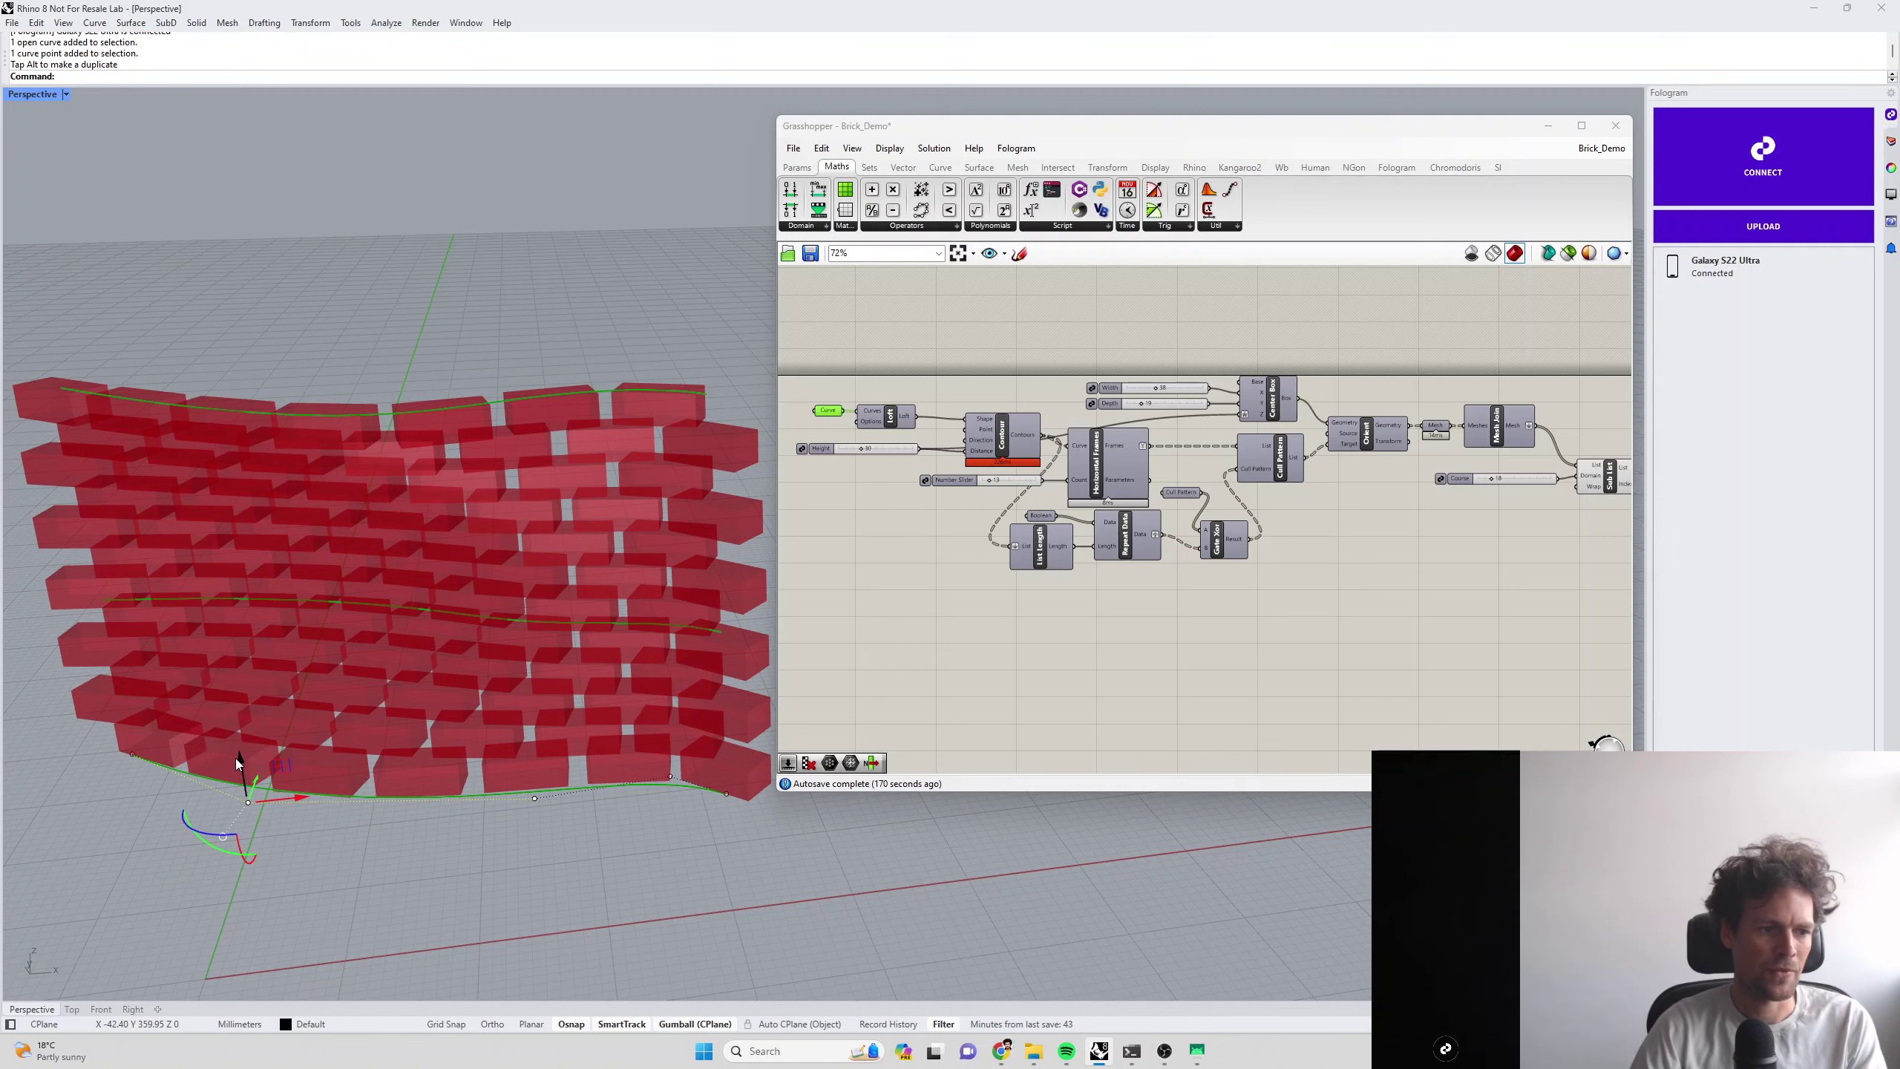
drag(278, 780, 308, 859)
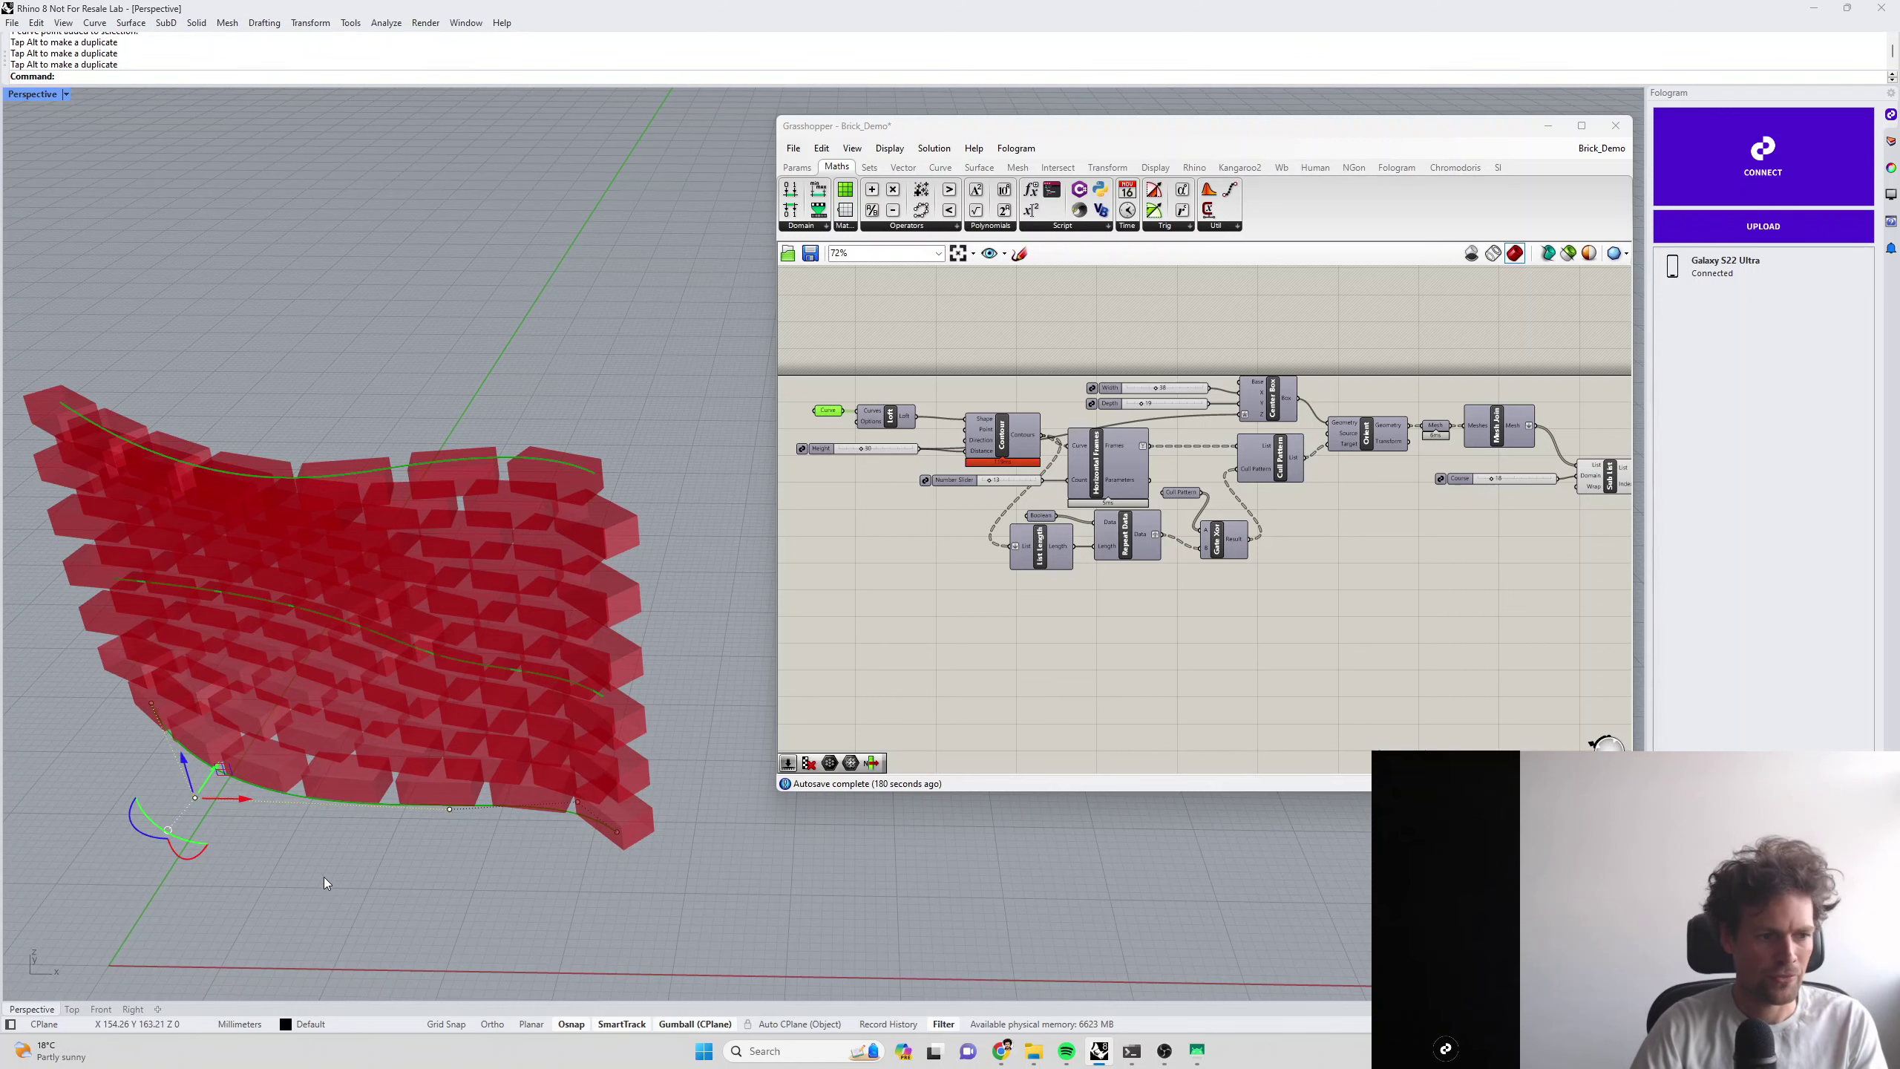
click(324, 883)
key(Escape)
click(994, 441)
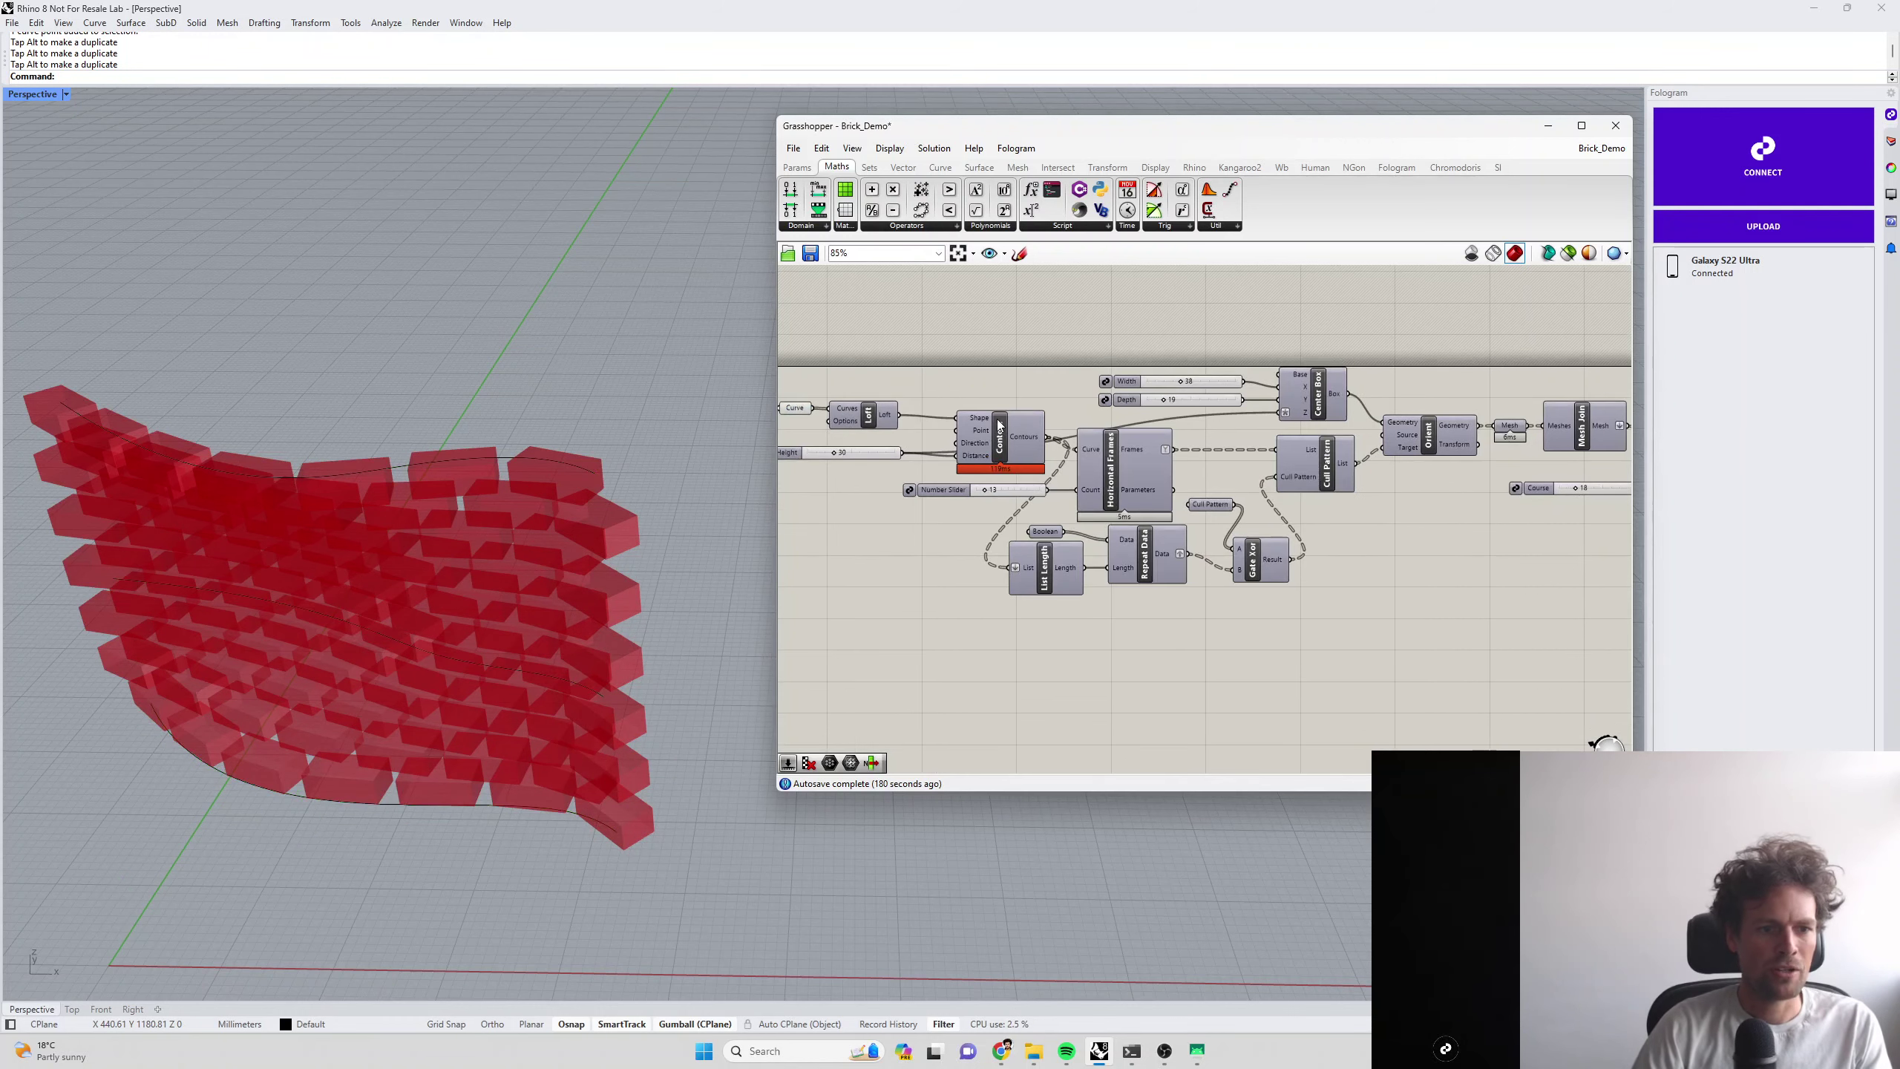
scroll(1104, 368, up, 2)
scroll(995, 422, up, 2)
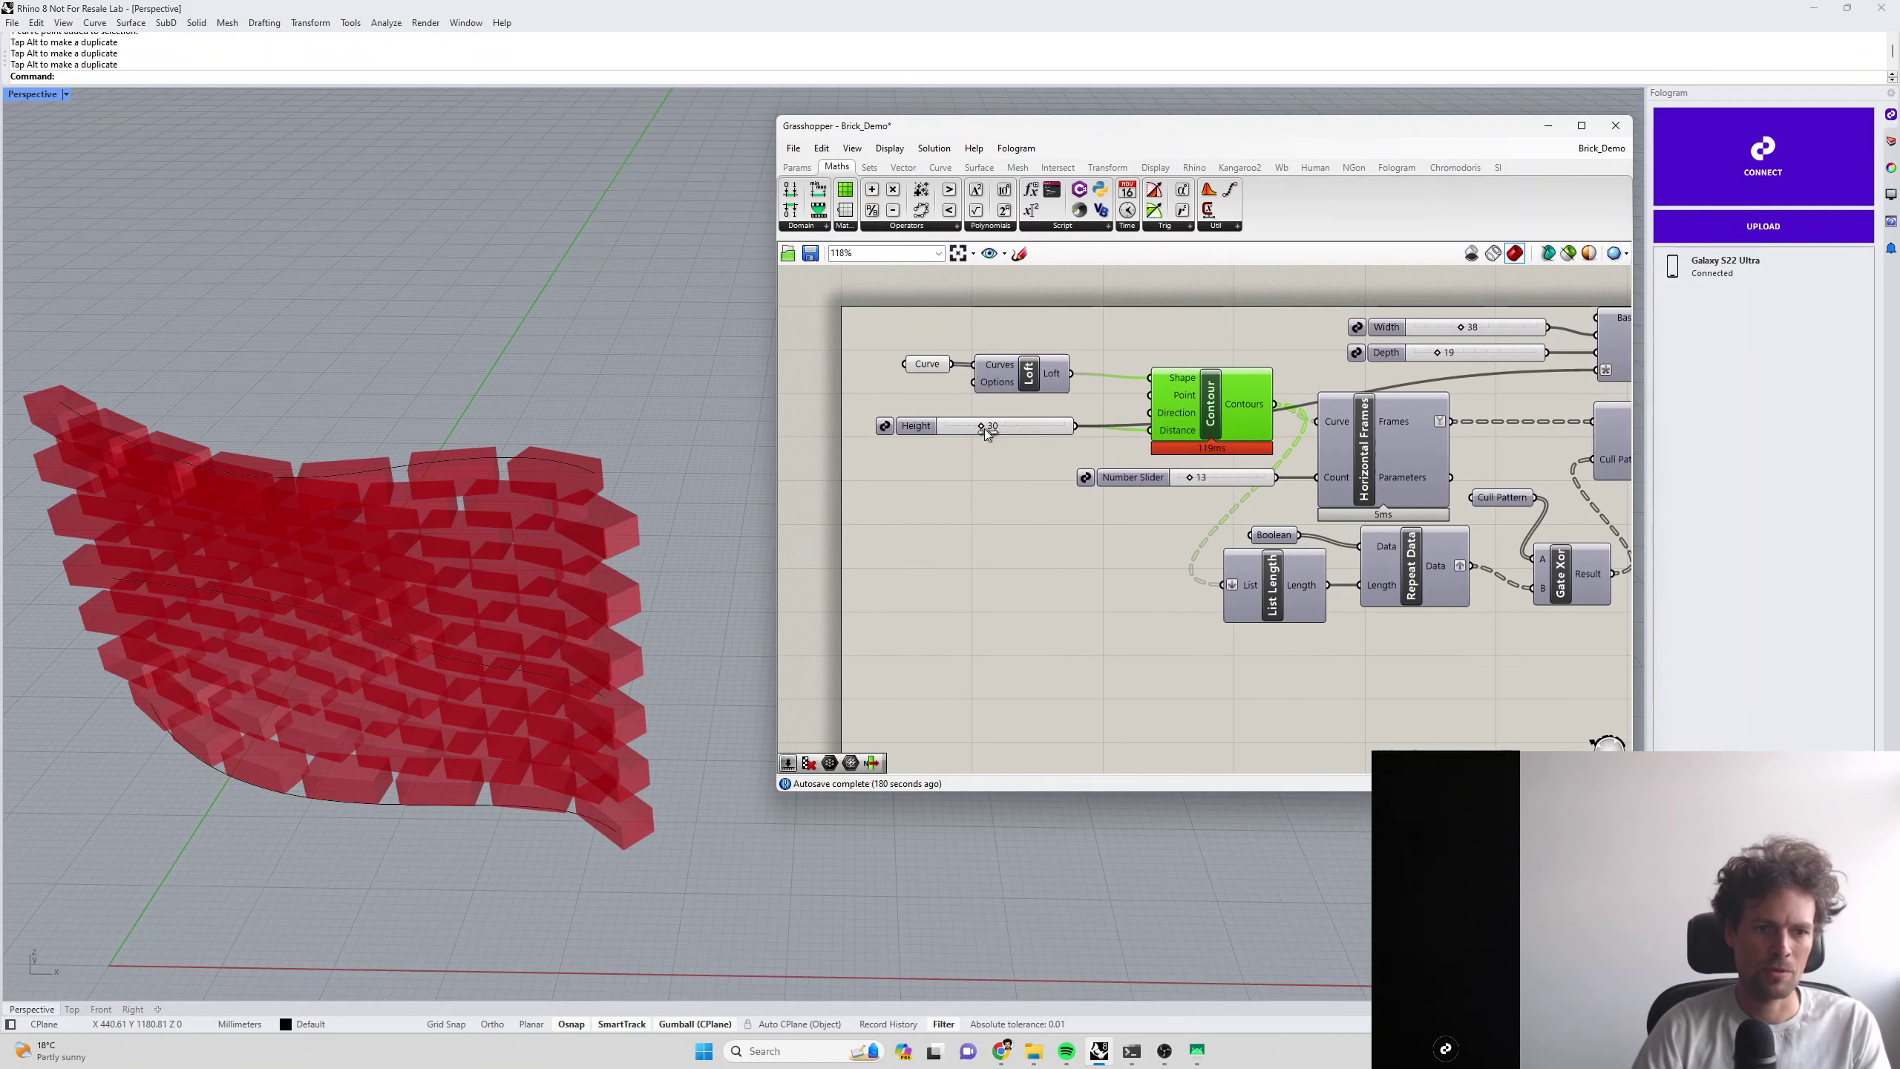
right_drag(467, 536, 569, 539)
scroll(463, 487, up, 2)
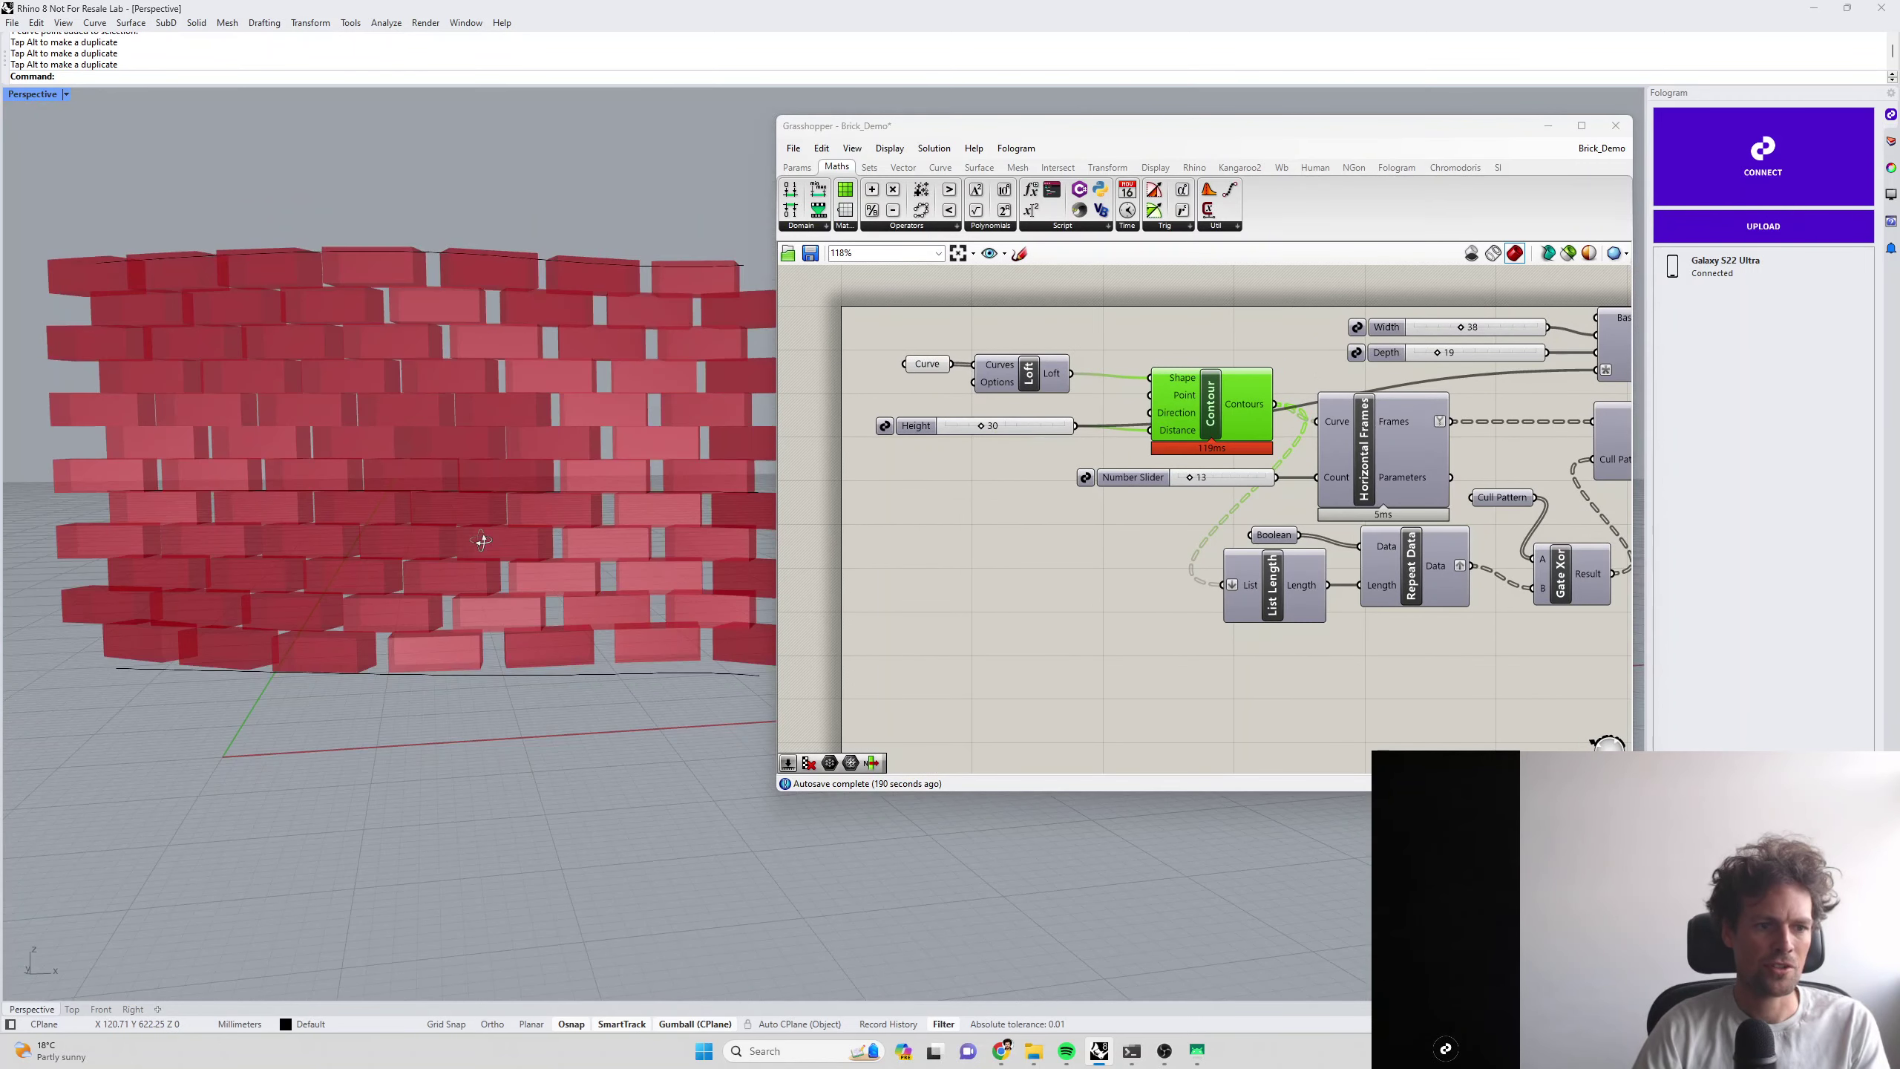
scroll(1296, 500, down, 1)
right_drag(1296, 500, 1118, 494)
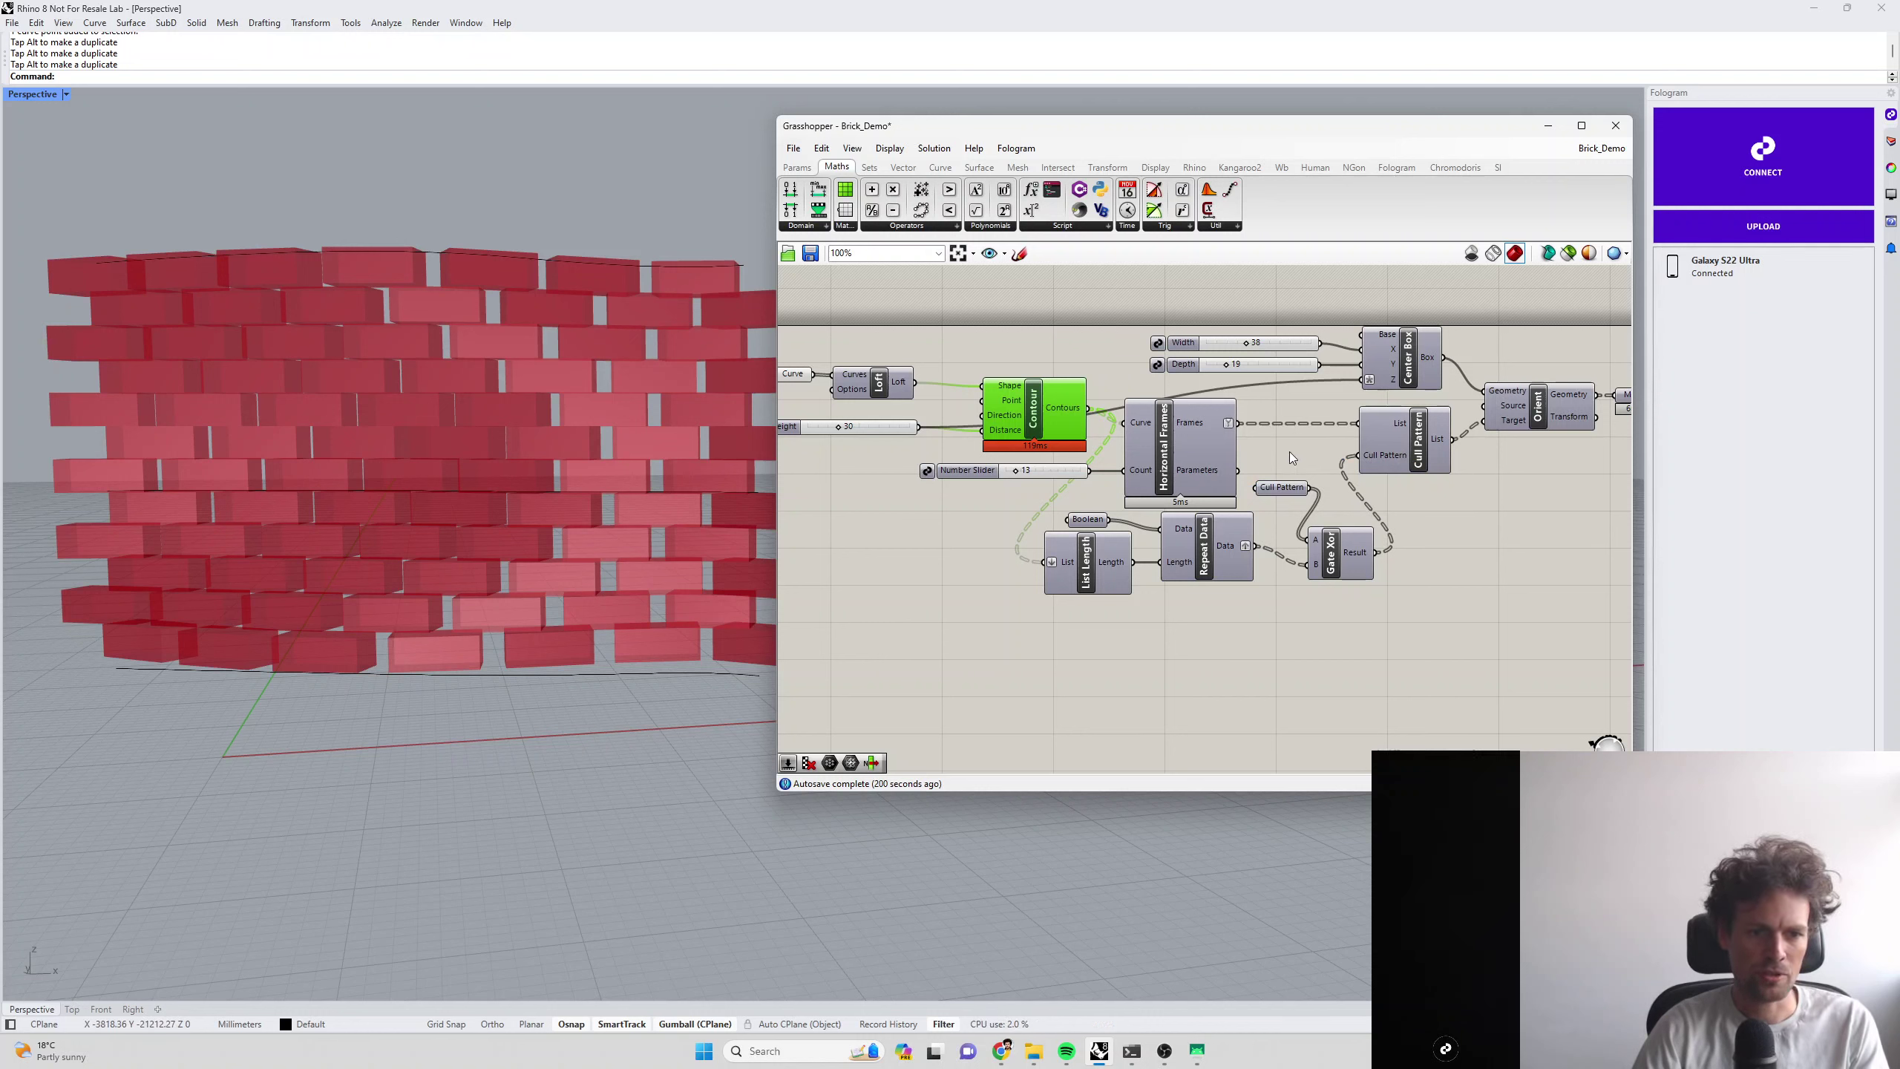
right_drag(1183, 647, 1105, 644)
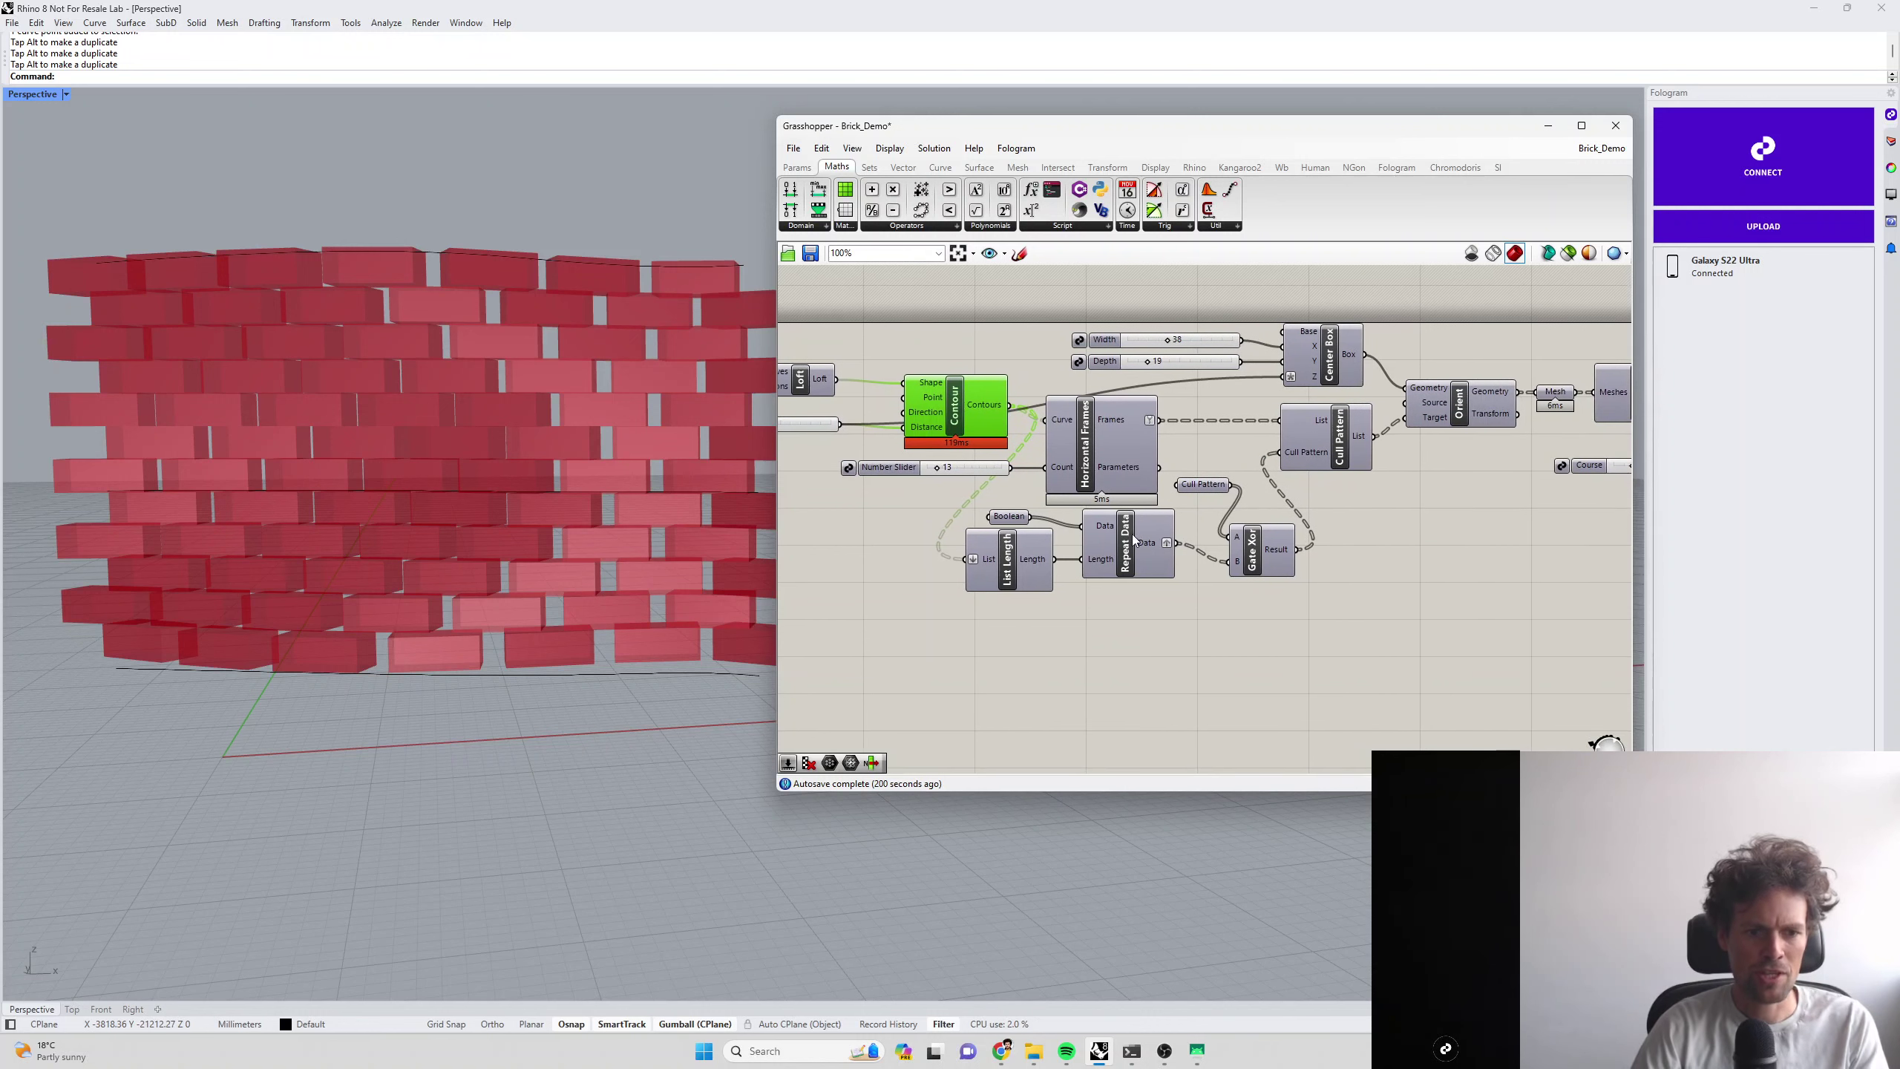
drag(1134, 540, 1134, 546)
drag(1213, 489, 1213, 498)
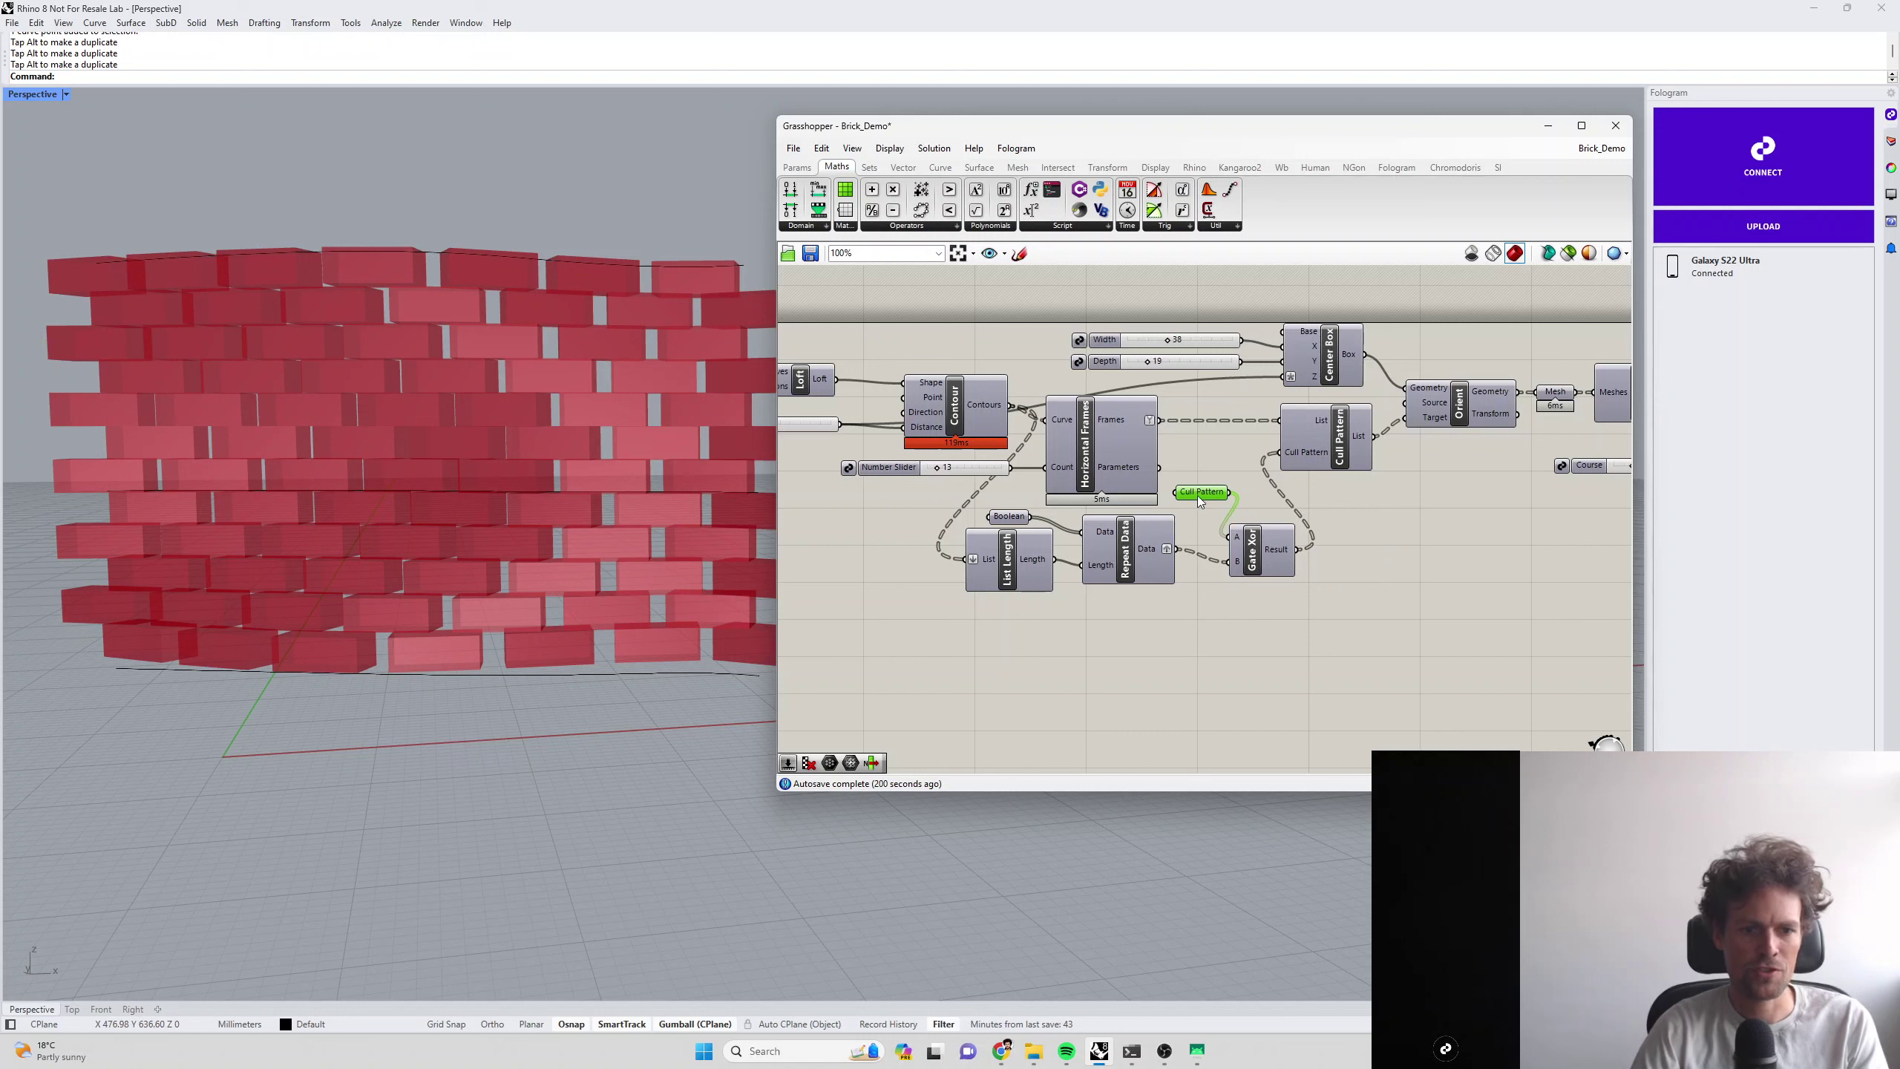
mouse_move(1199, 500)
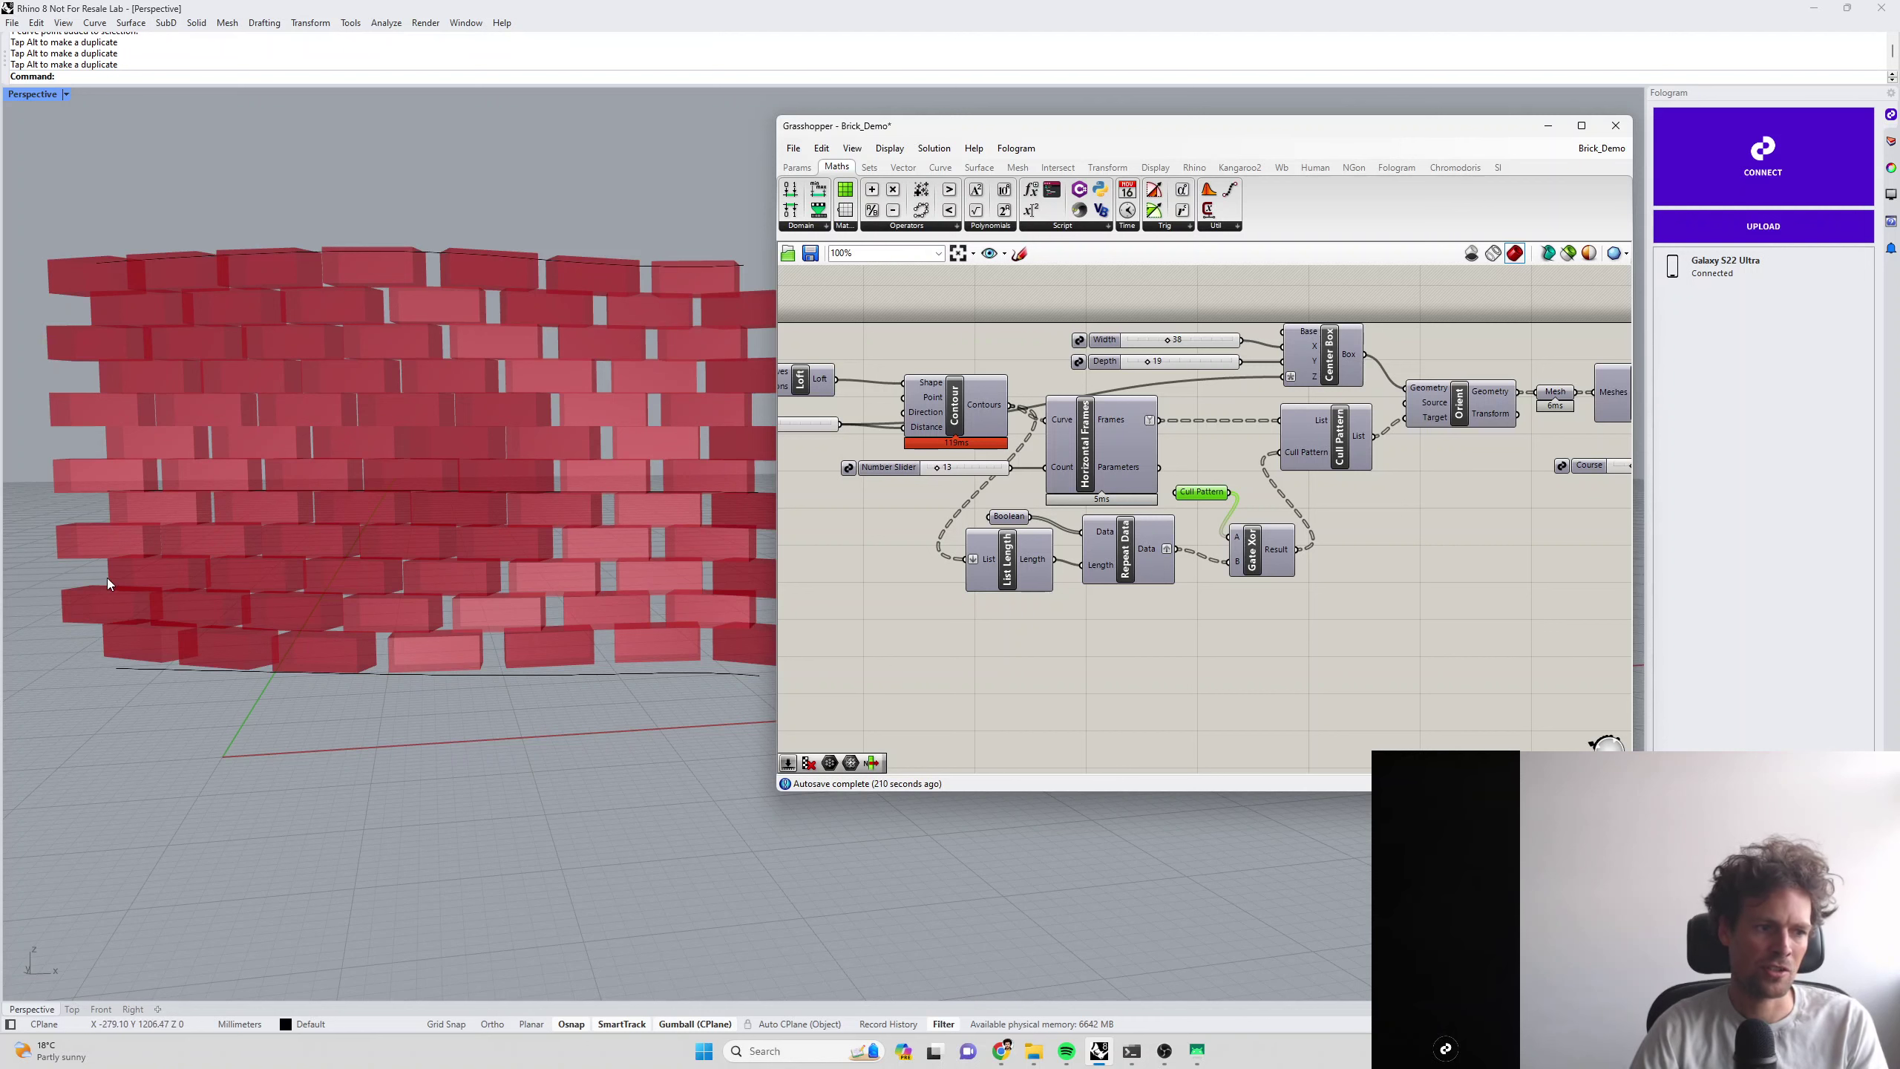
click(187, 655)
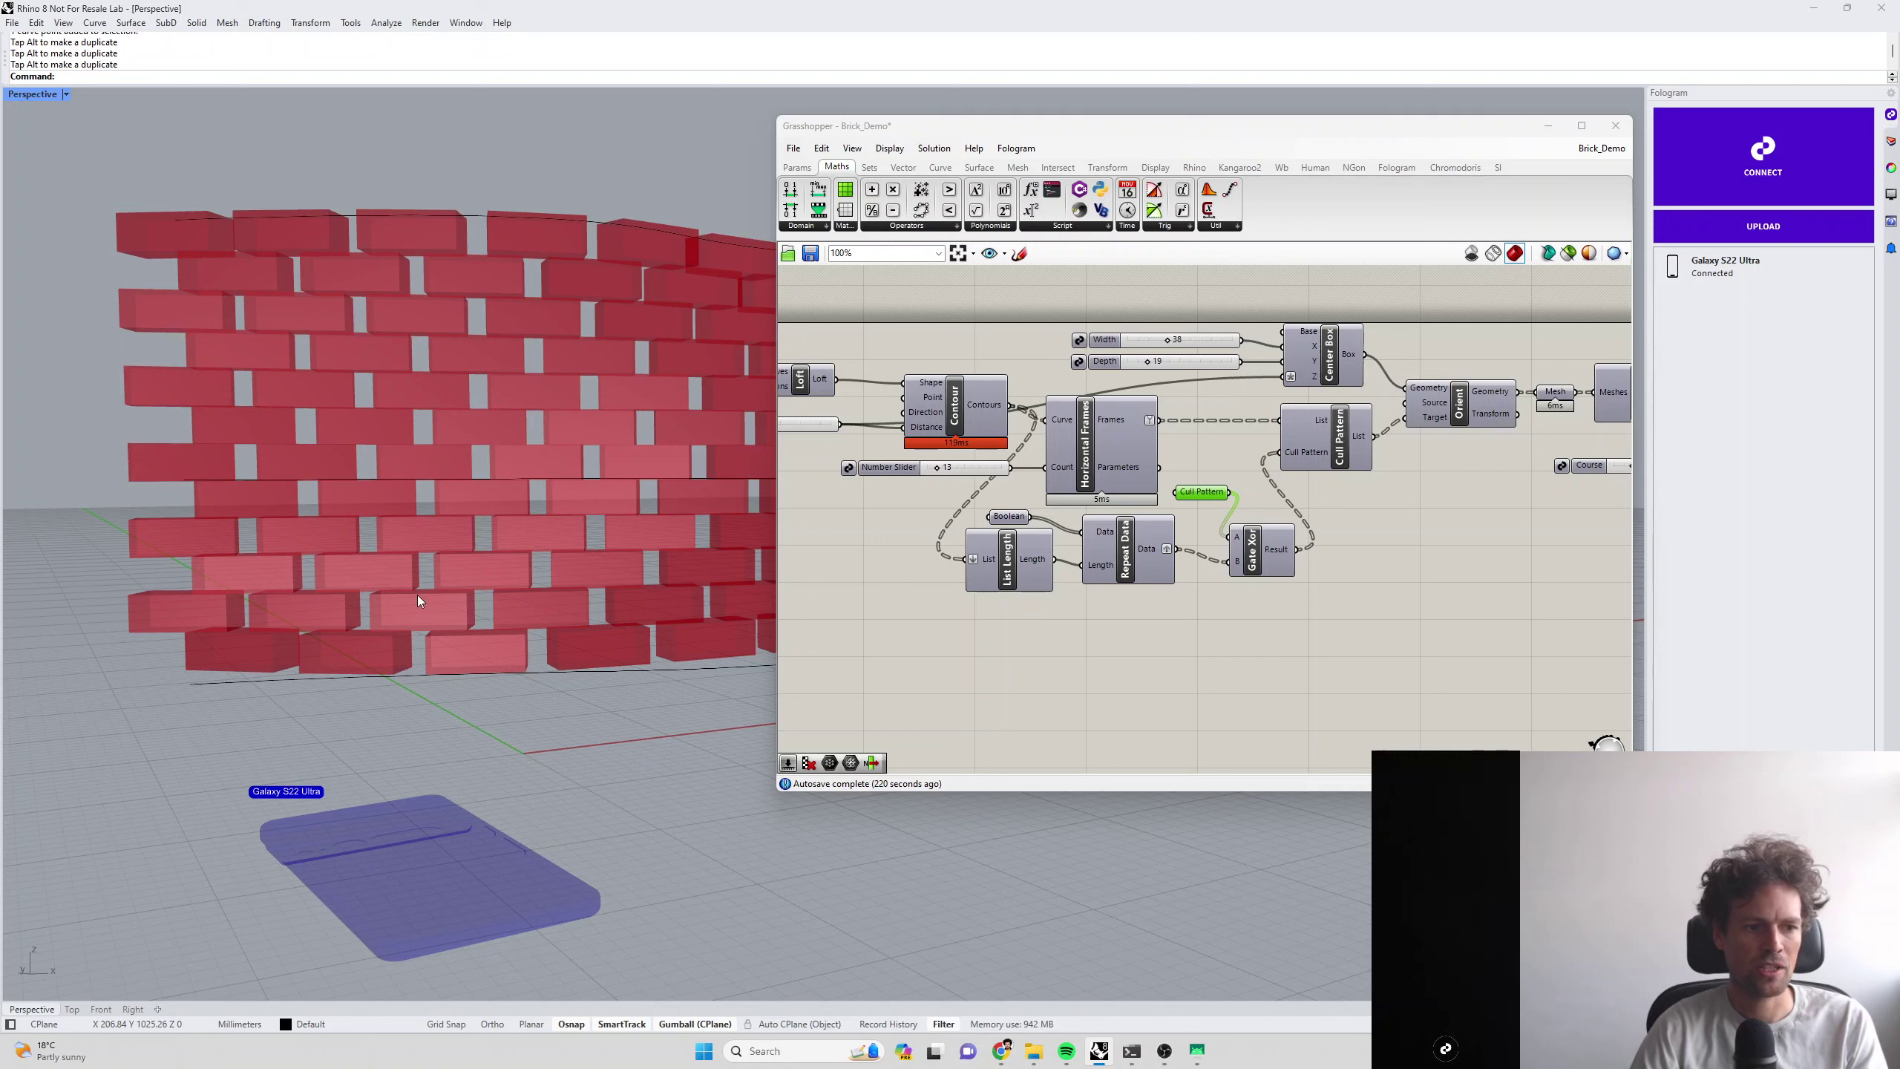
Lower the brick Width slider to 34
click(1324, 626)
drag(998, 542, 945, 518)
right_drag(1366, 475, 1084, 542)
click(1084, 543)
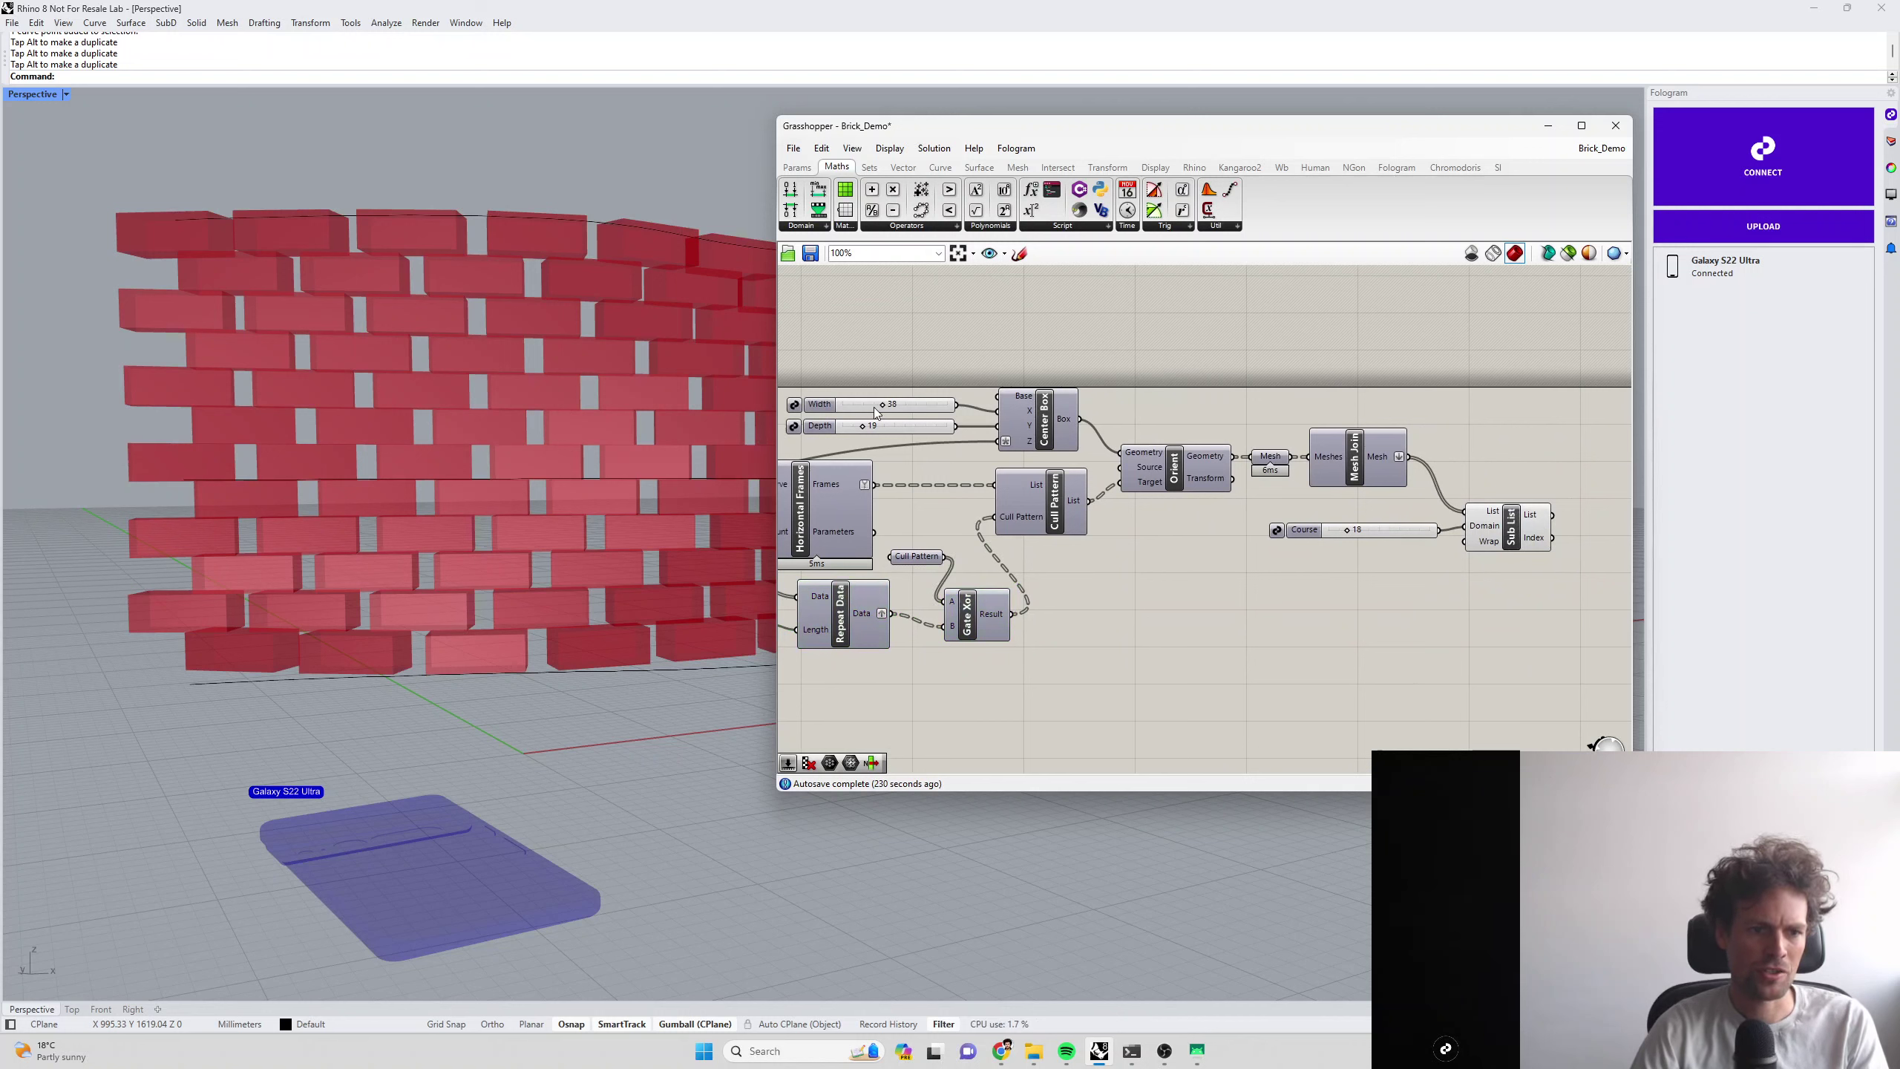
drag(883, 405, 878, 408)
Preview the Orient, Mesh Join and Sub List outputs, then reduce the Course slider
click(1181, 465)
right_drag(466, 586, 350, 642)
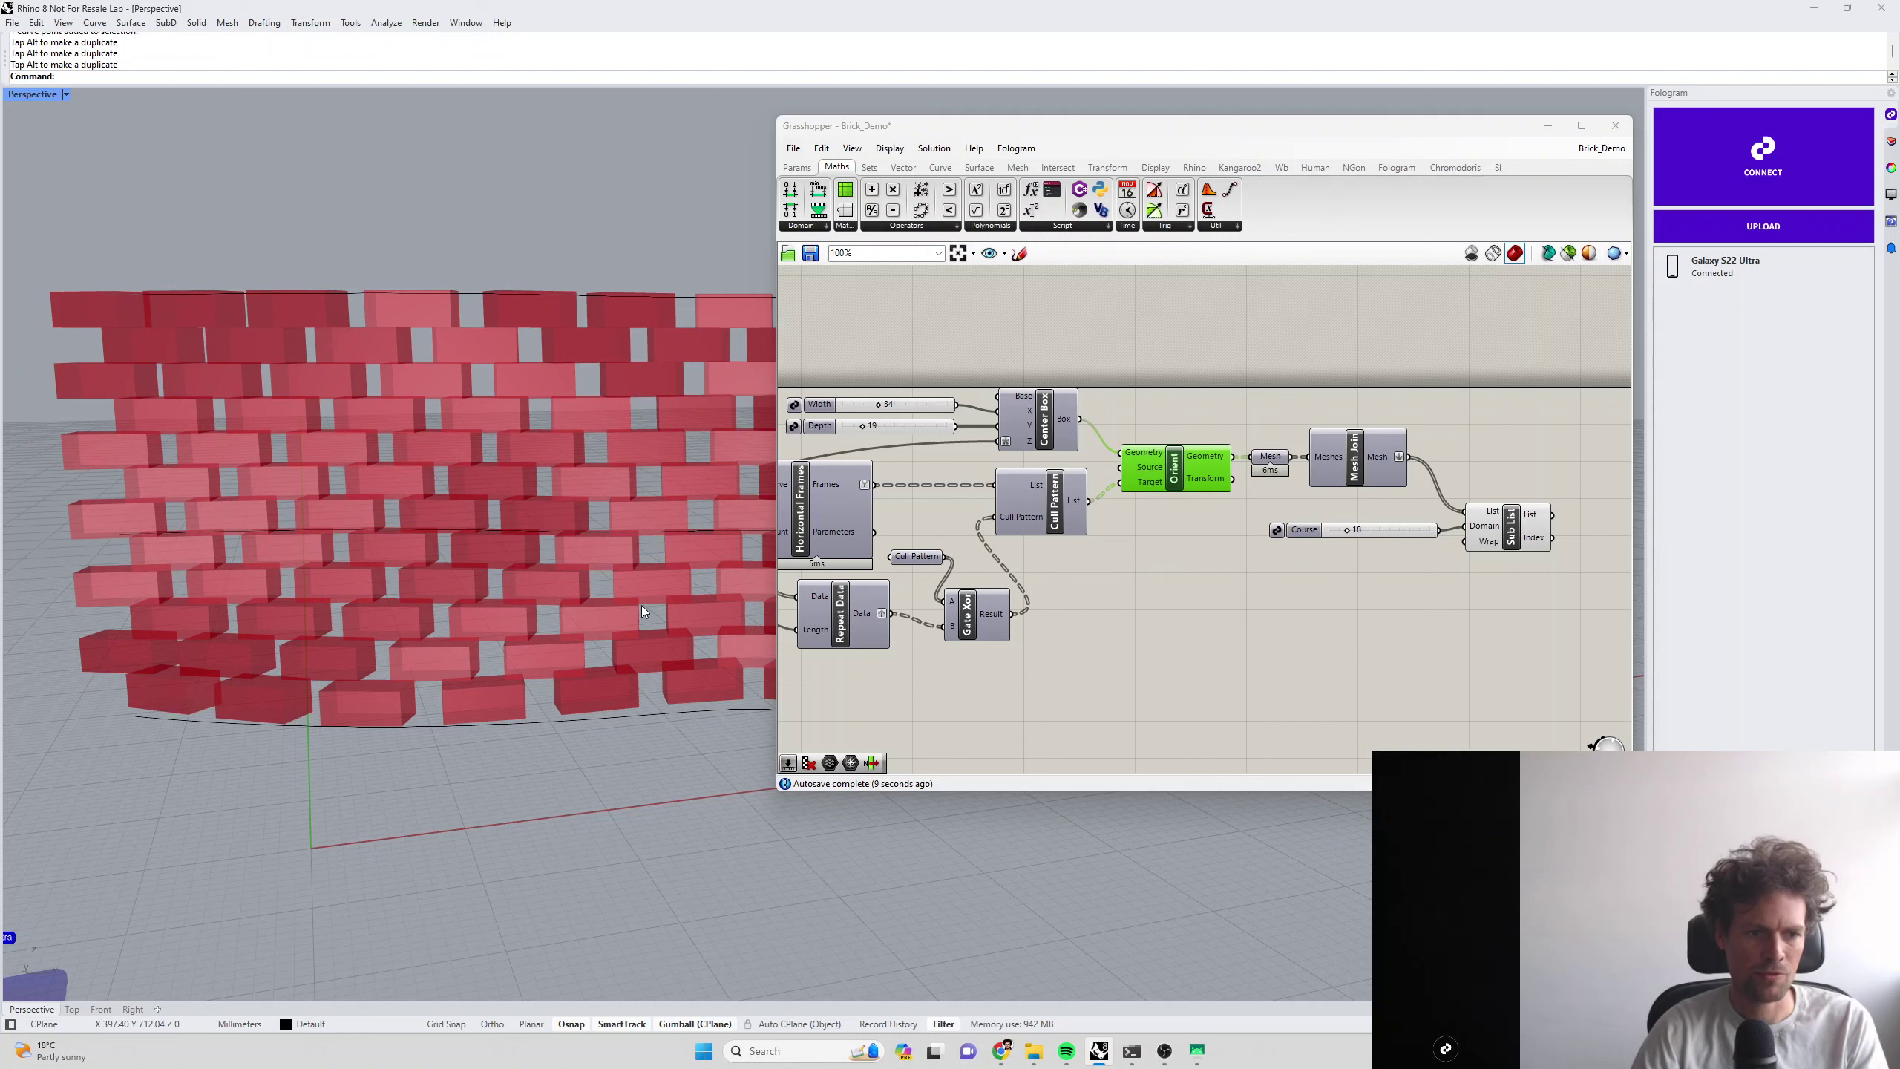
click(1350, 456)
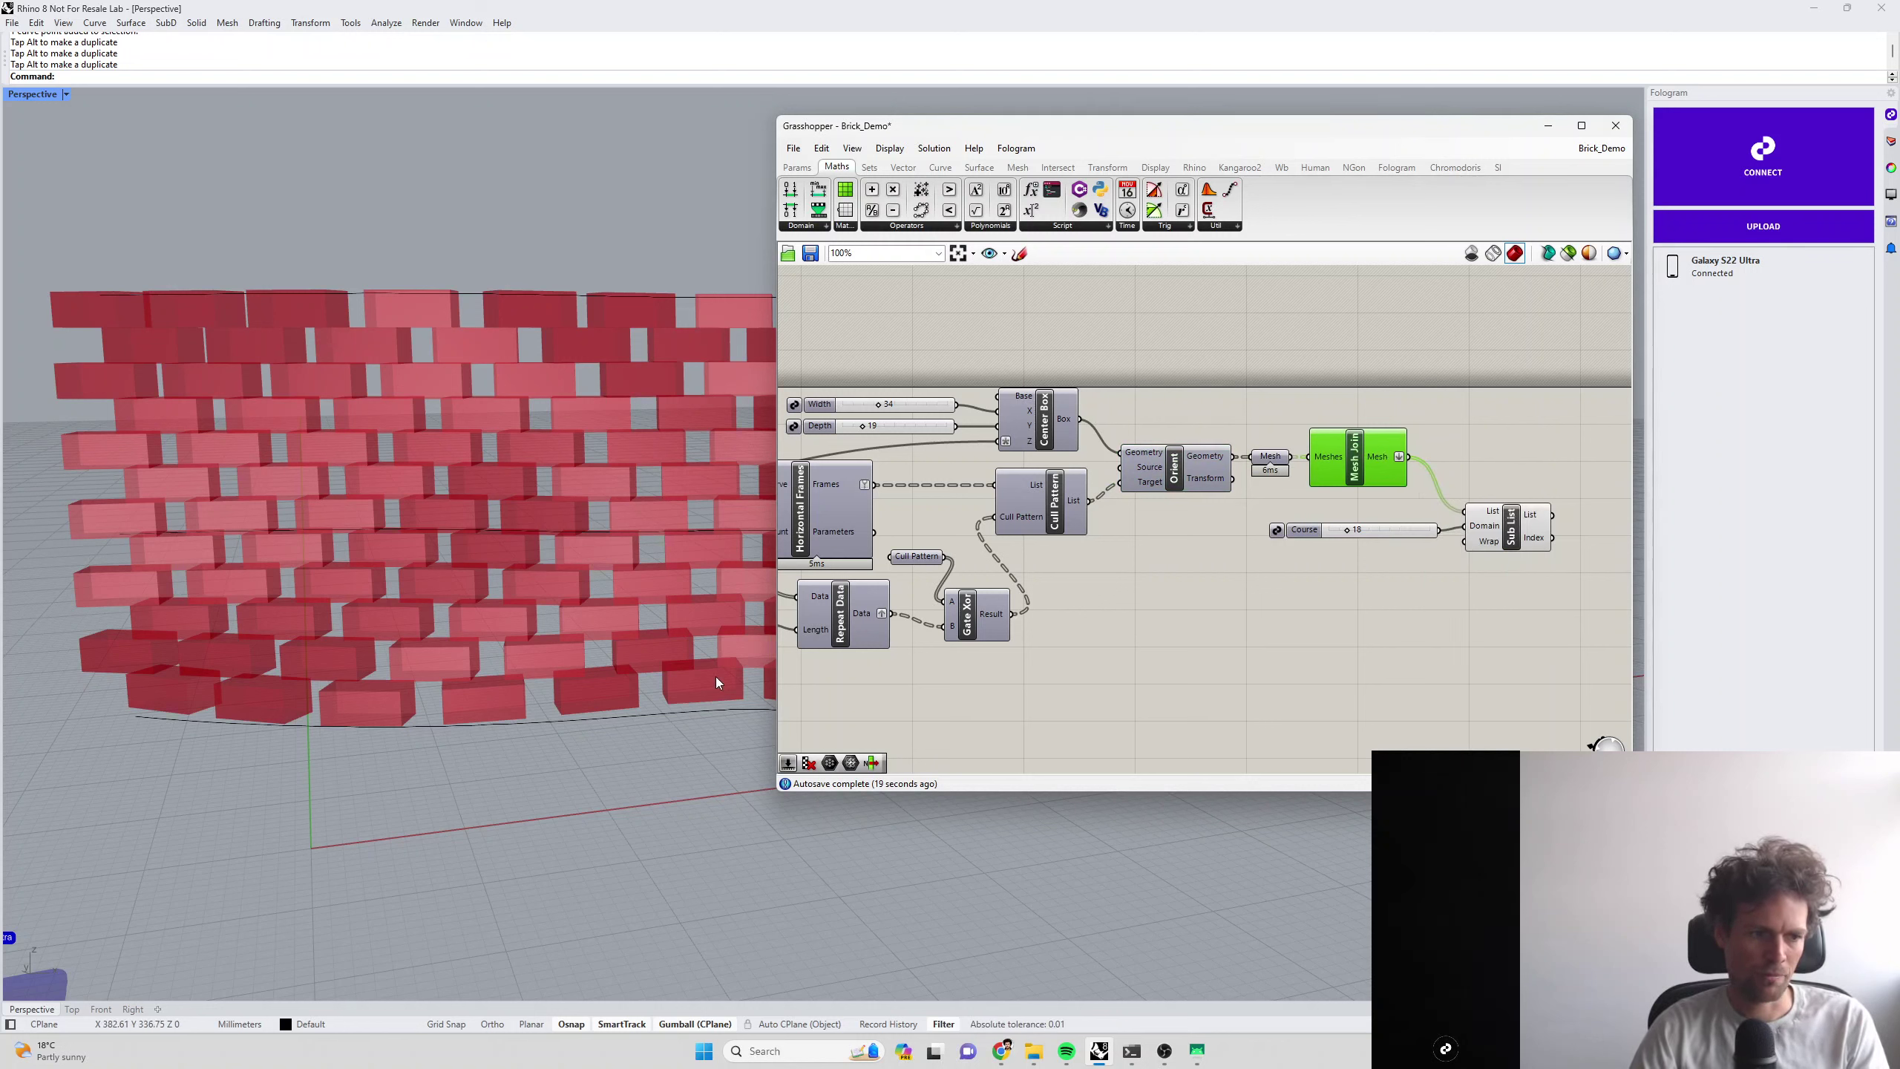
scroll(458, 692, down, 2)
scroll(479, 674, up, 2)
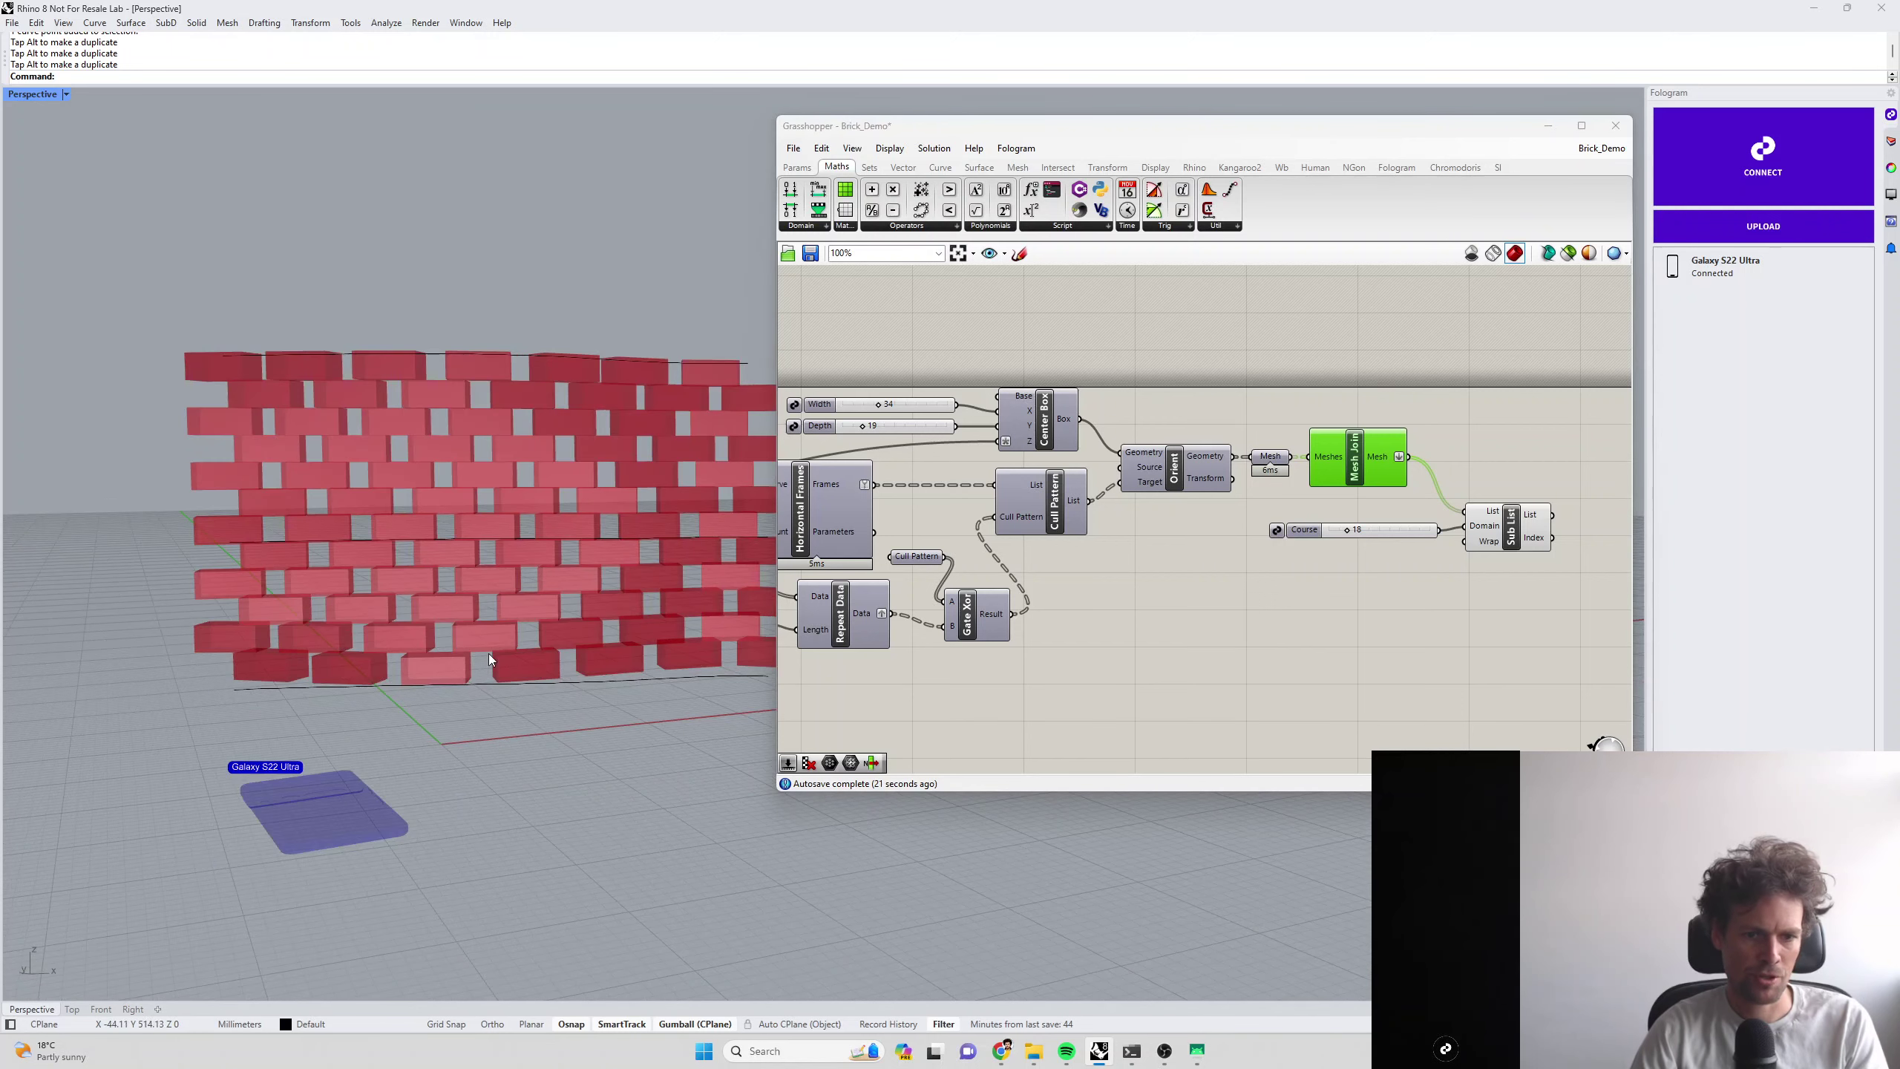
click(1503, 523)
drag(1347, 531, 1336, 532)
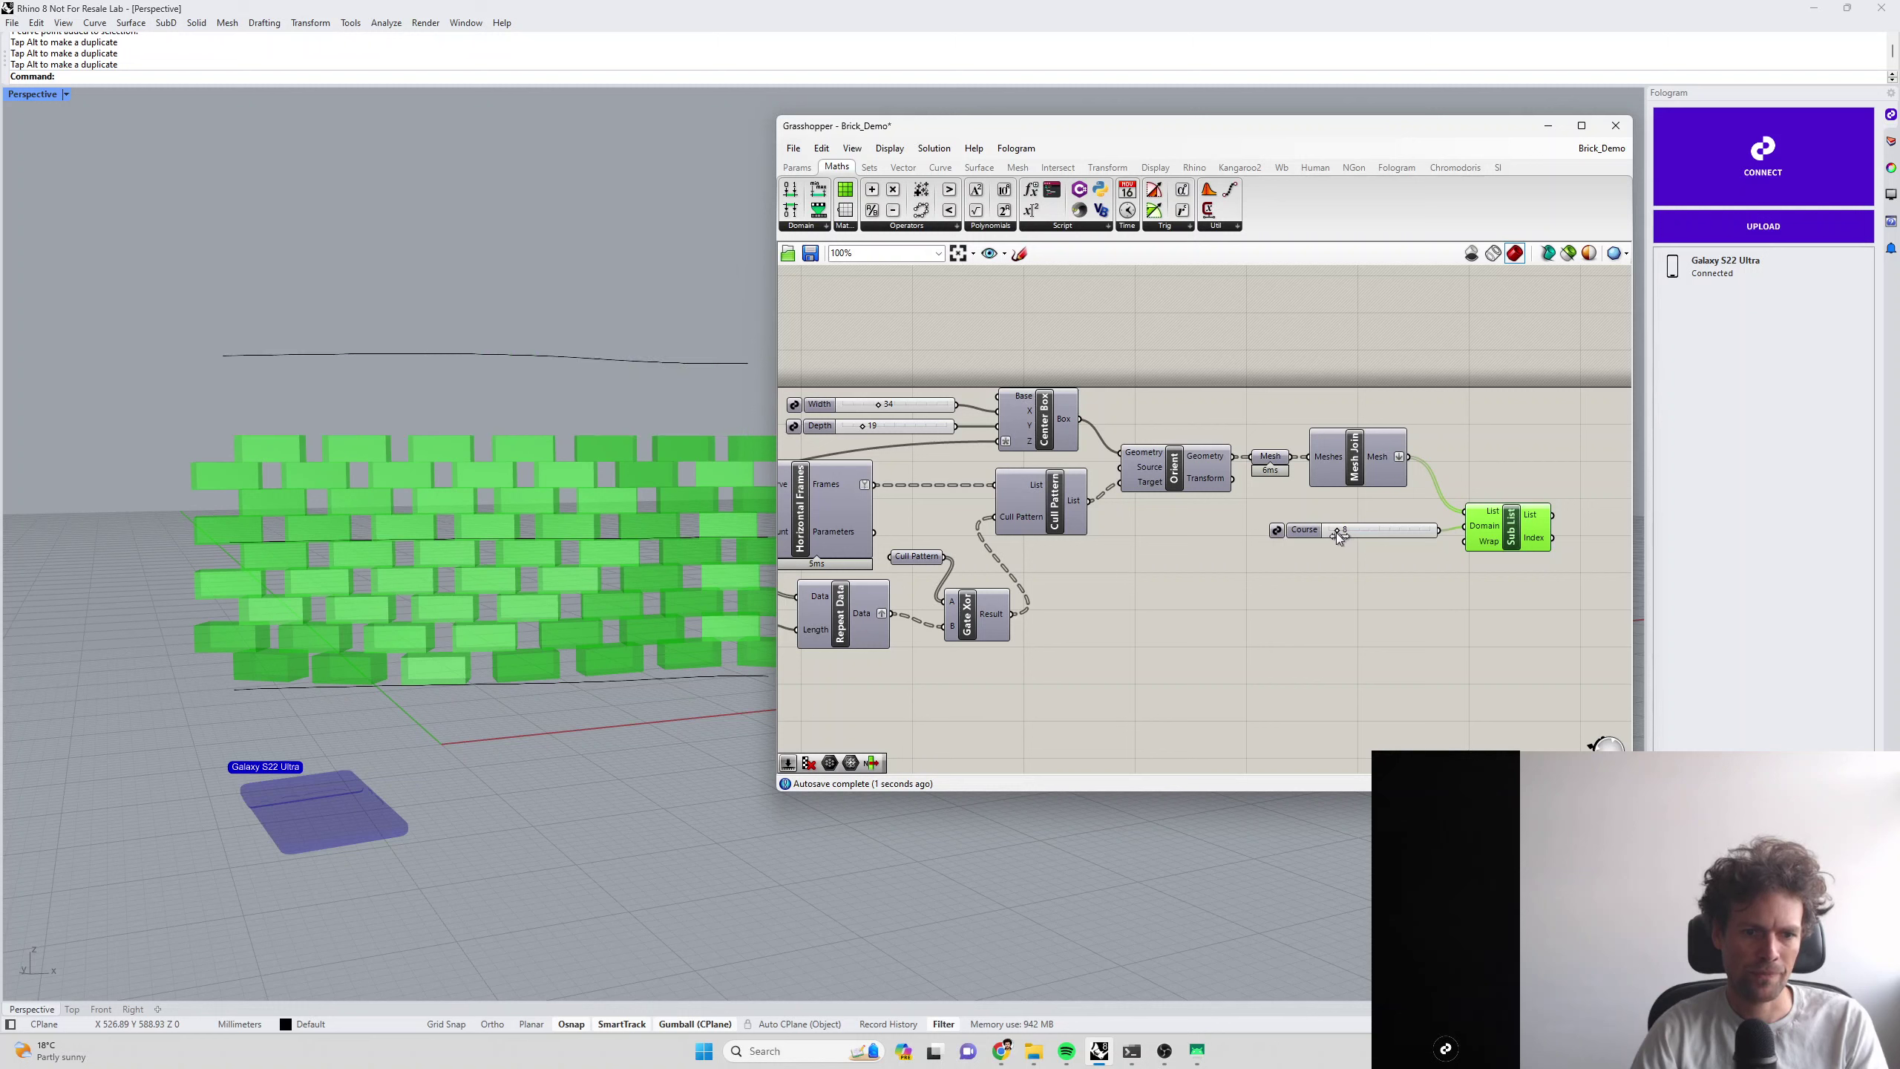
Adjust the Course slider's settings in its slider editor
right_click(1373, 532)
click(1422, 597)
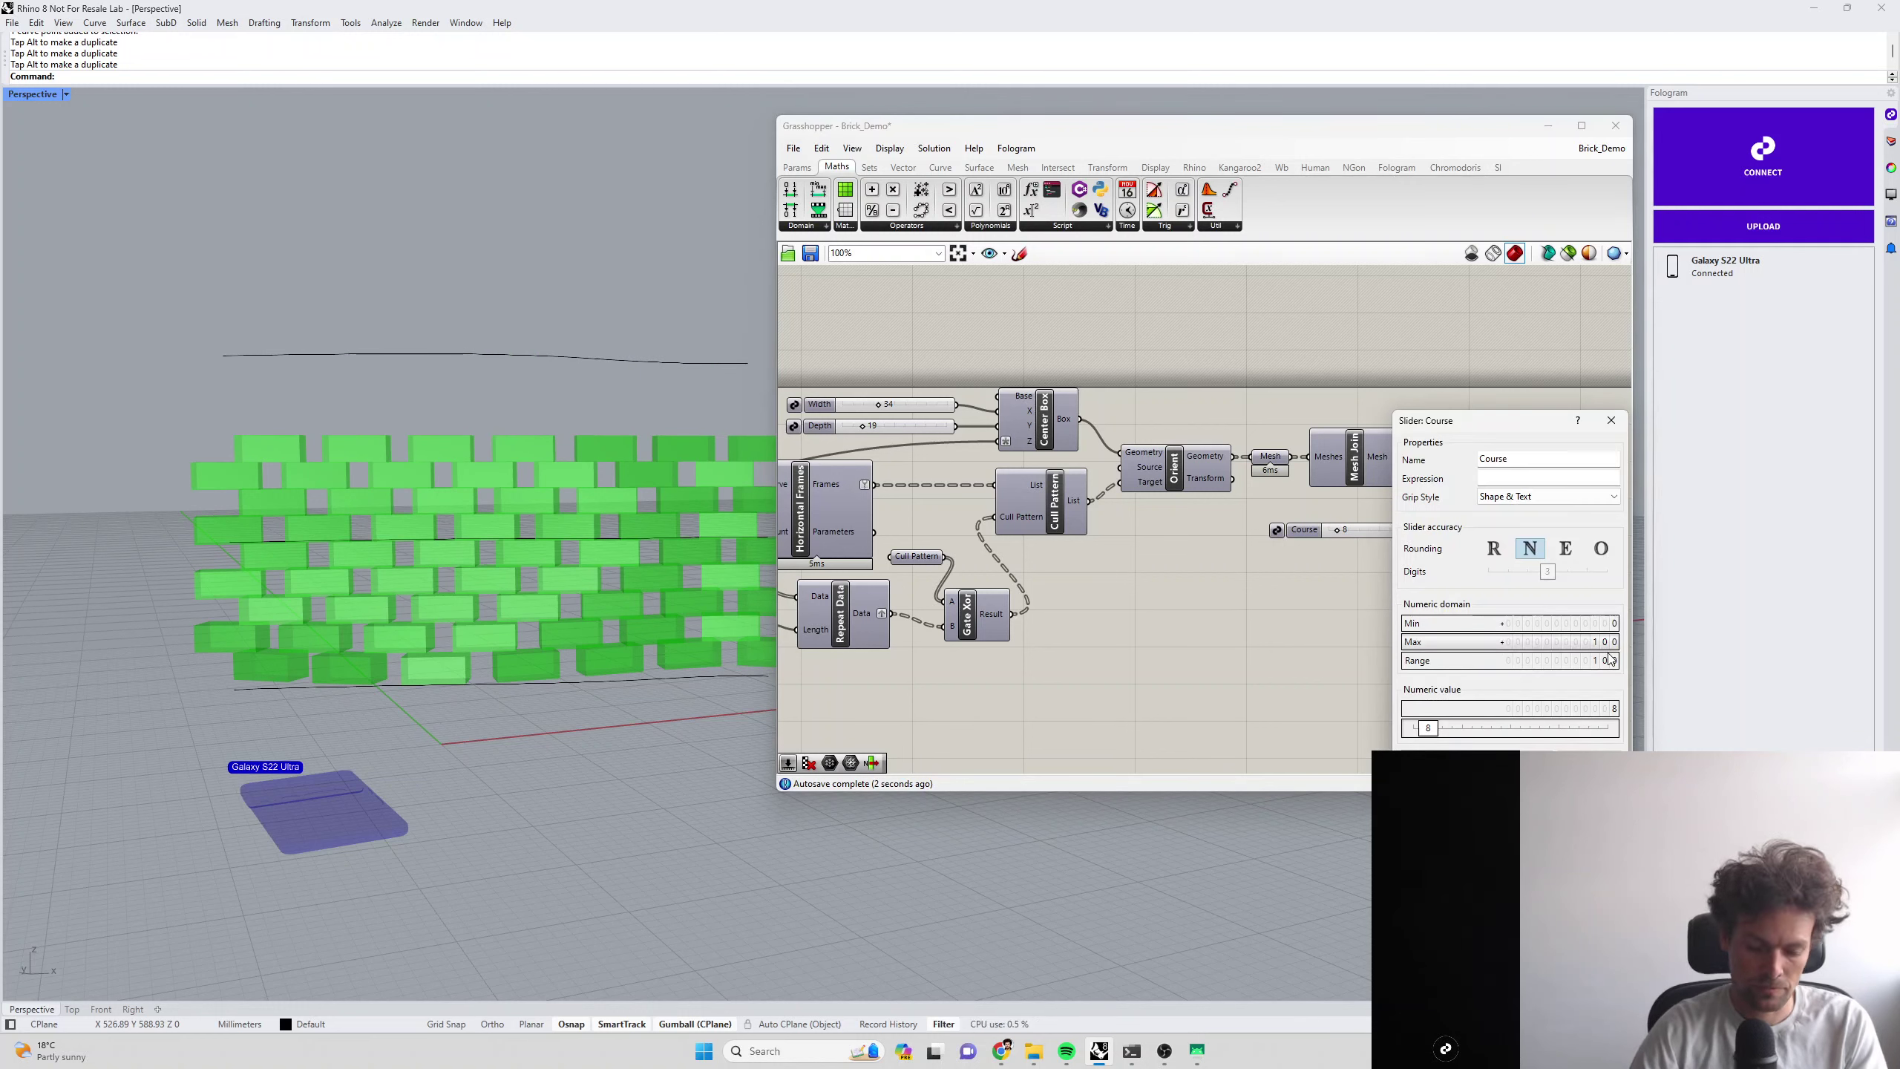
scroll(1595, 643, up, 2)
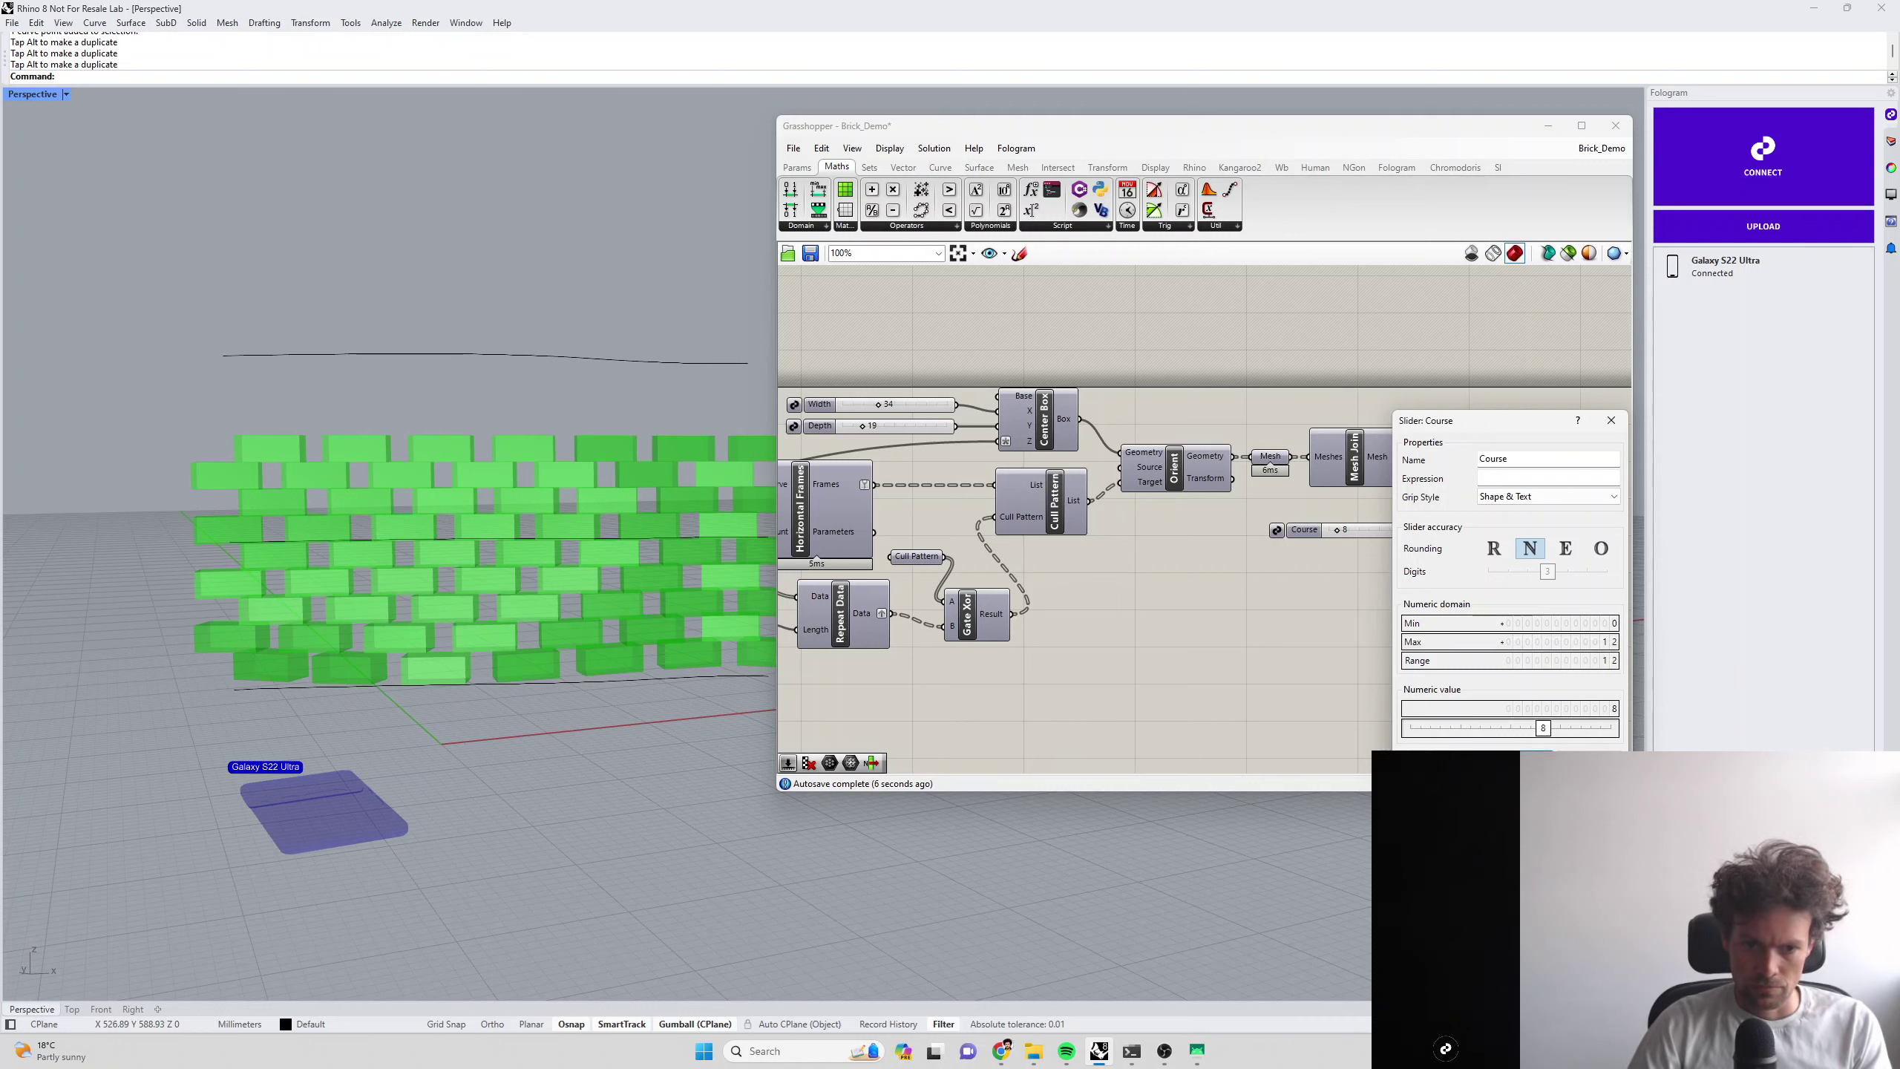
key(Return)
Raise the Course slider to 10 and shrink the bricks to about 30 wide
drag(1396, 529, 1327, 530)
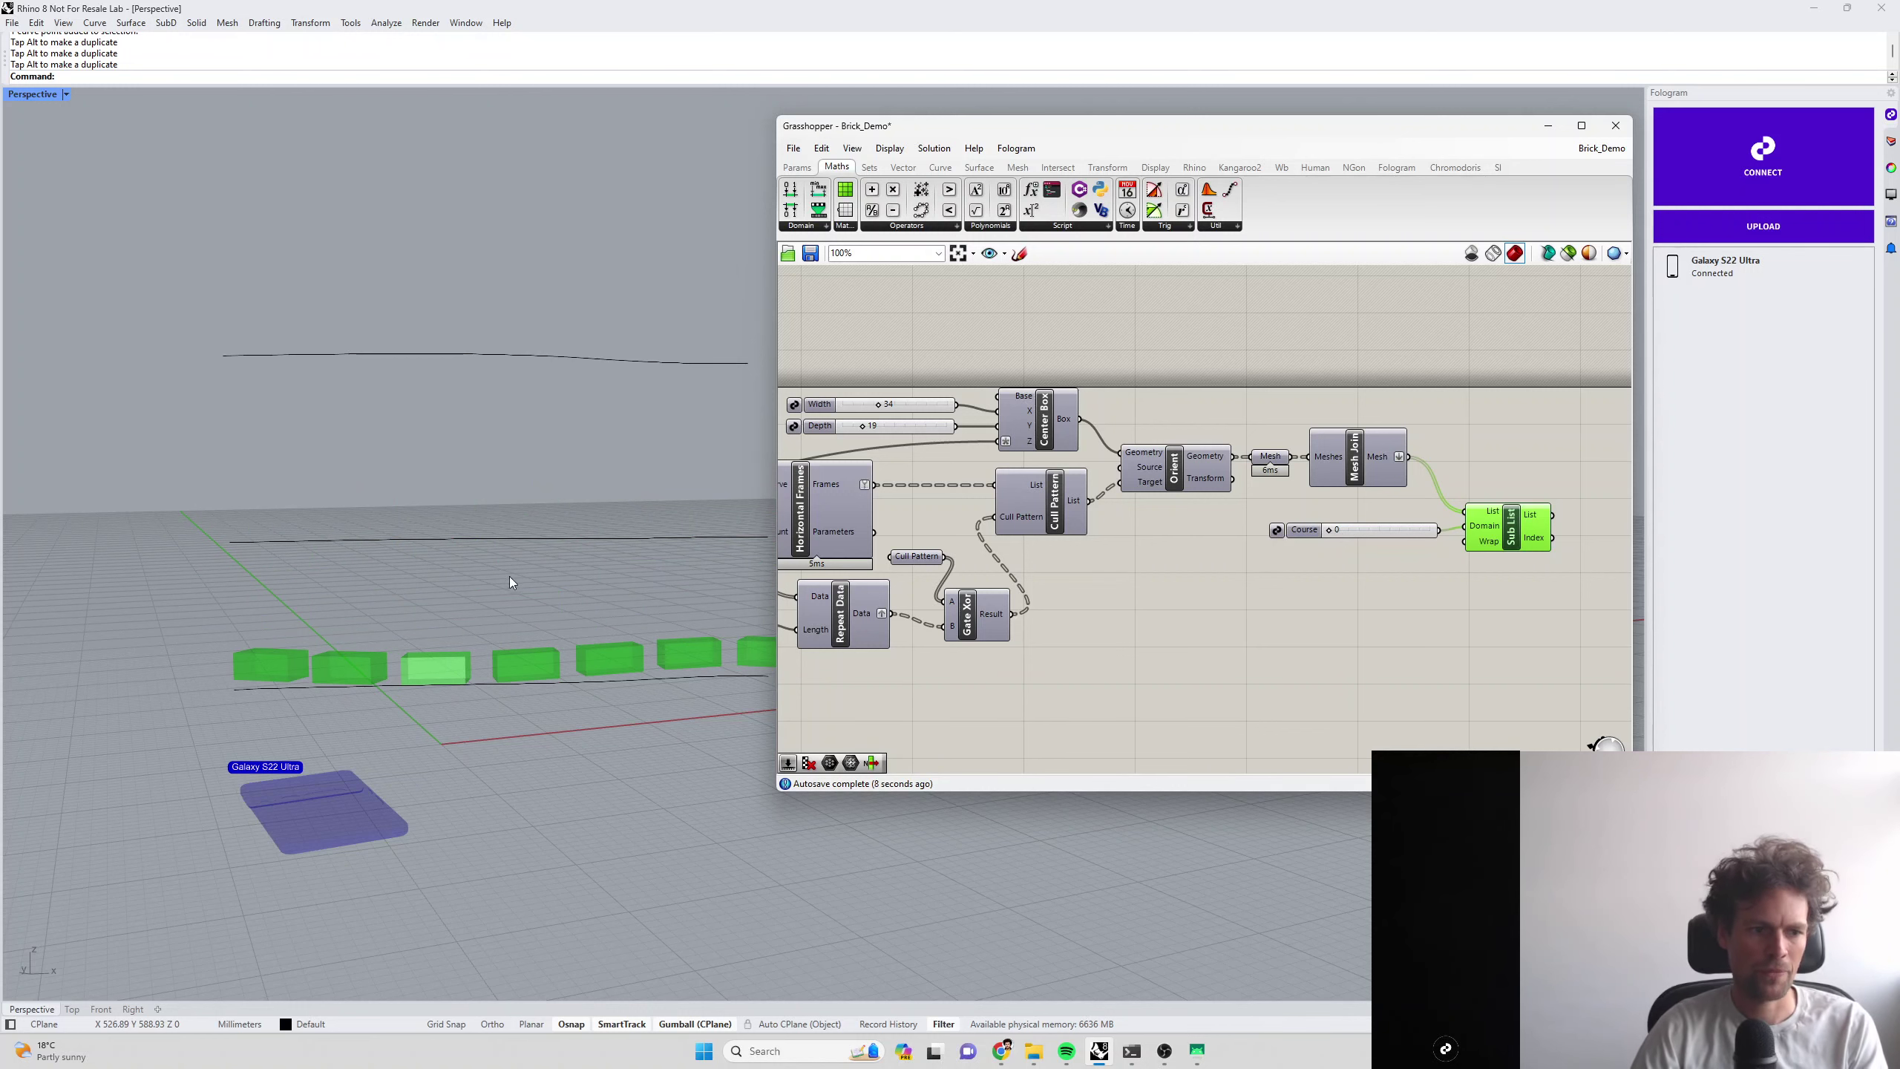
right_drag(469, 590, 1156, 621)
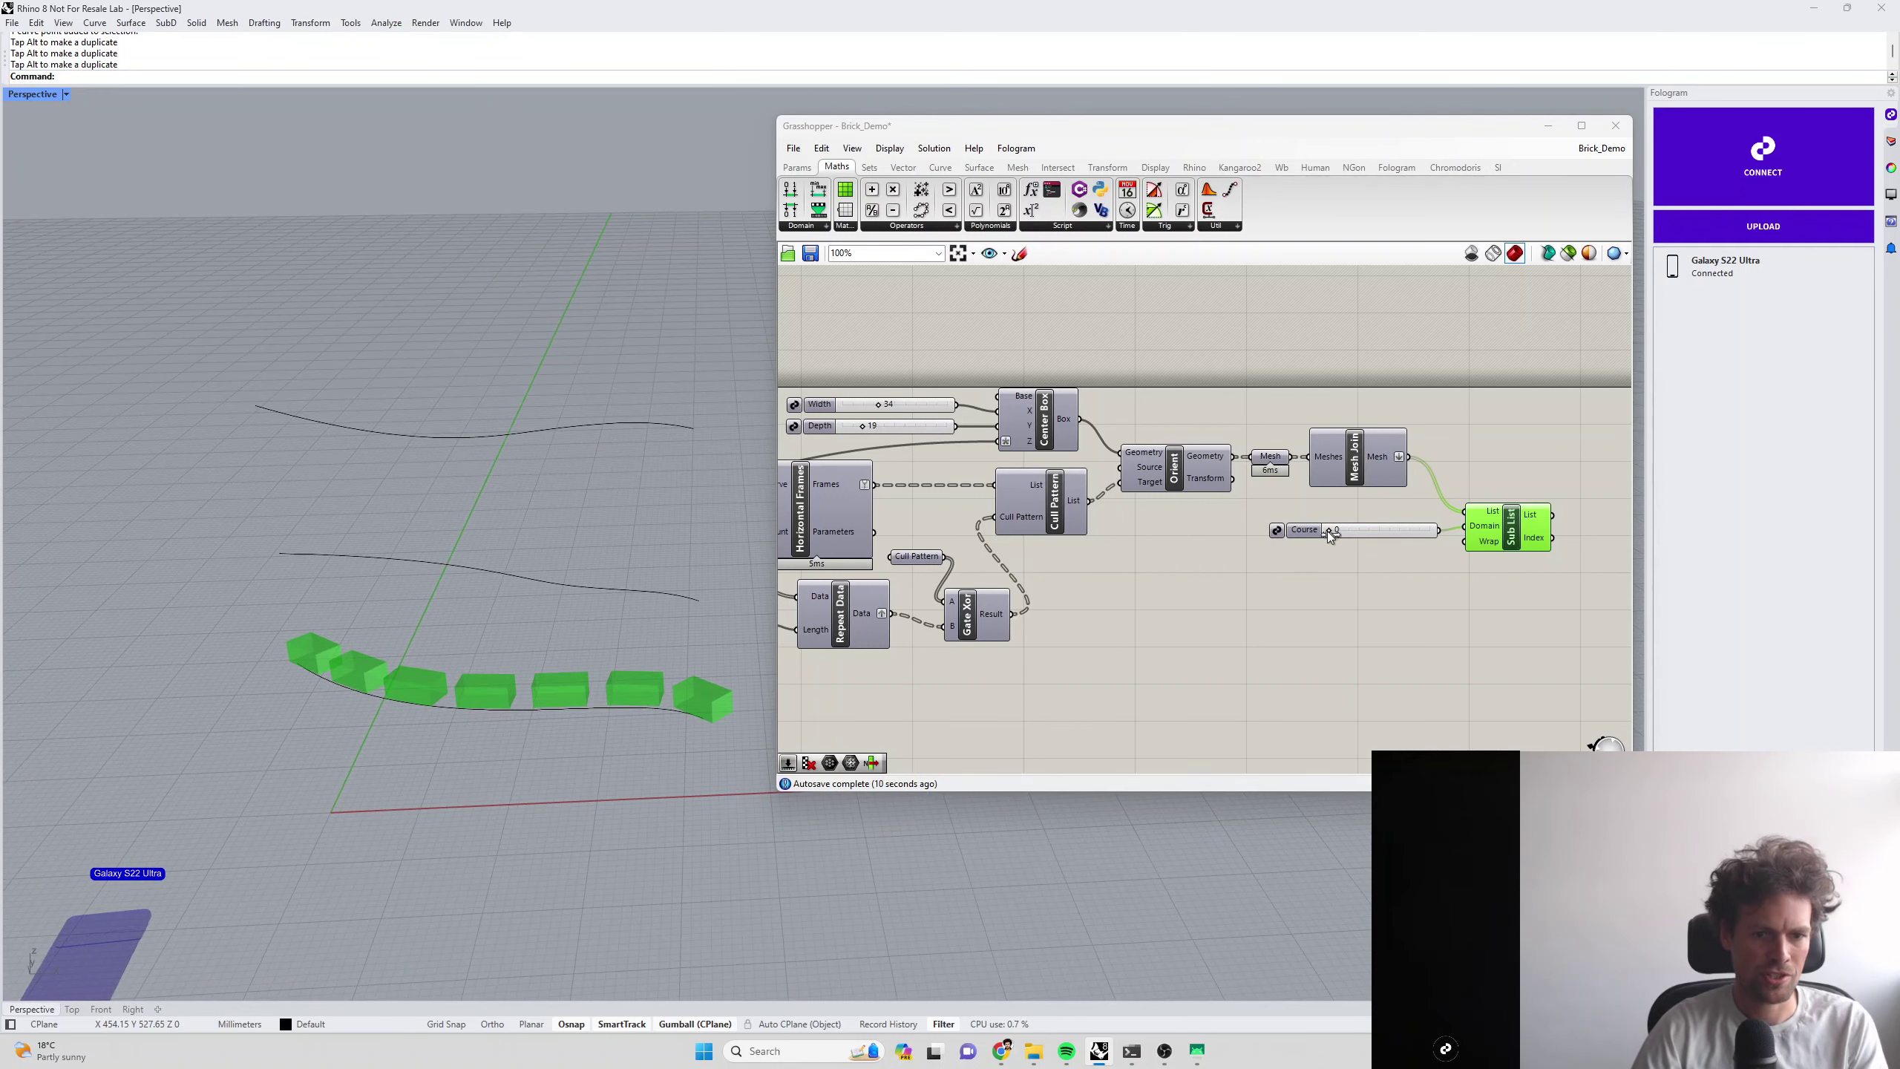
drag(1335, 530, 1413, 531)
right_drag(947, 573, 1045, 561)
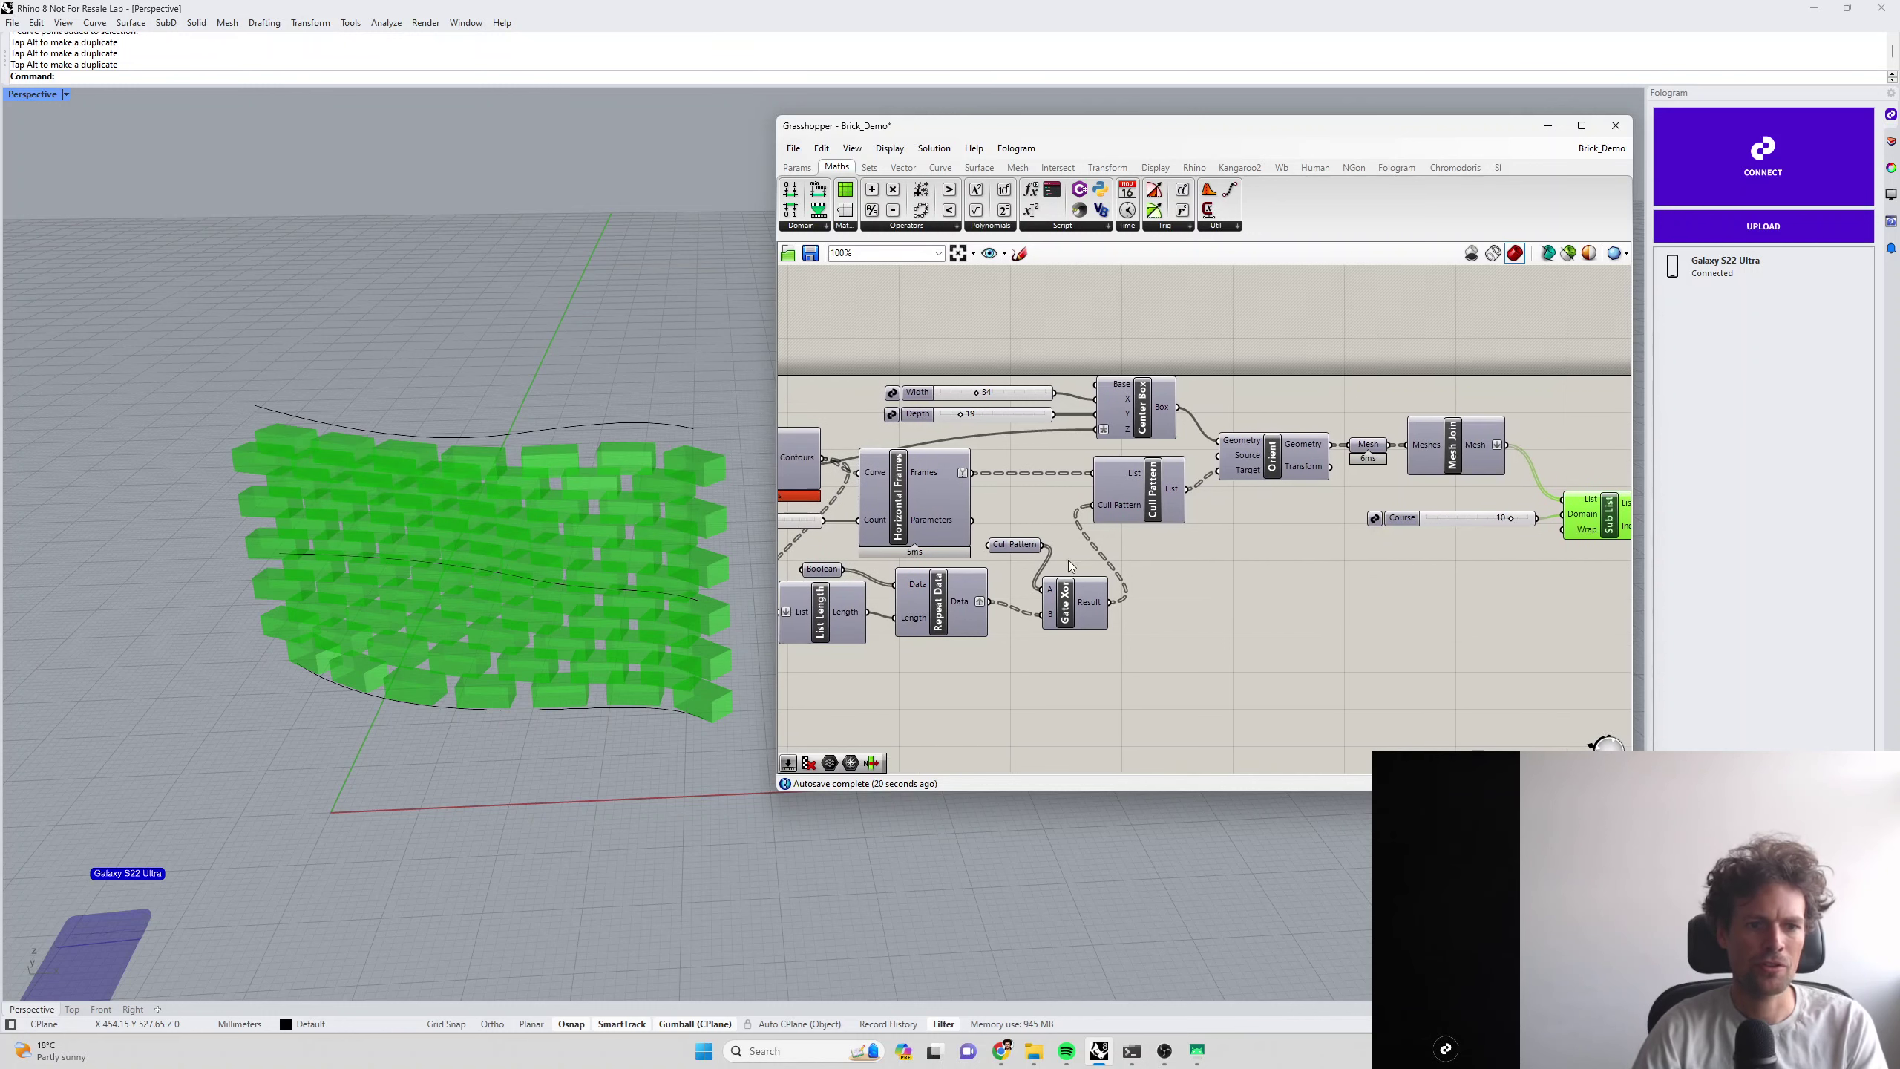
right_drag(389, 592, 543, 463)
mouse_move(976, 392)
mouse_down()
mouse_move(960, 393)
mouse_move(995, 418)
mouse_move(962, 419)
mouse_up()
Lower the wall Height slider to 23, then further to 15
scroll(961, 420, down, 2)
right_drag(961, 419, 1010, 518)
scroll(941, 478, up, 3)
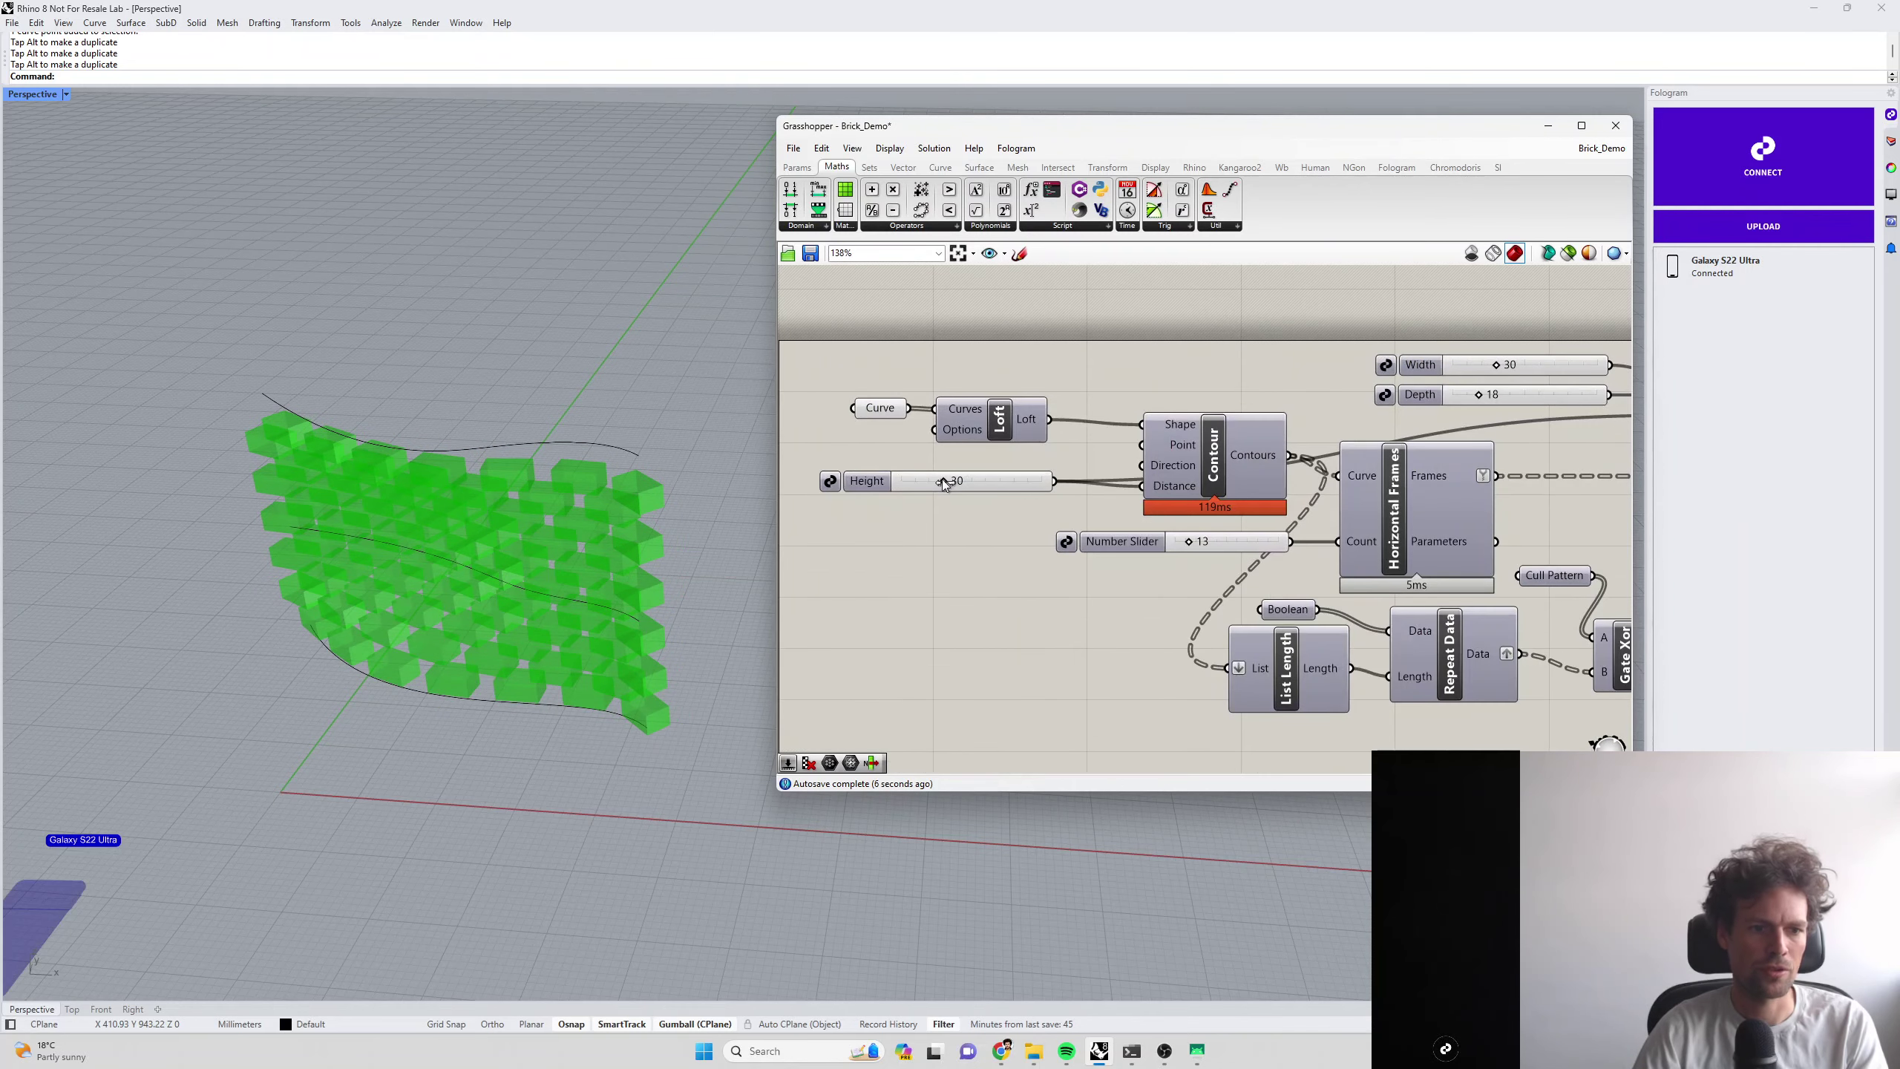
drag(941, 478, 932, 480)
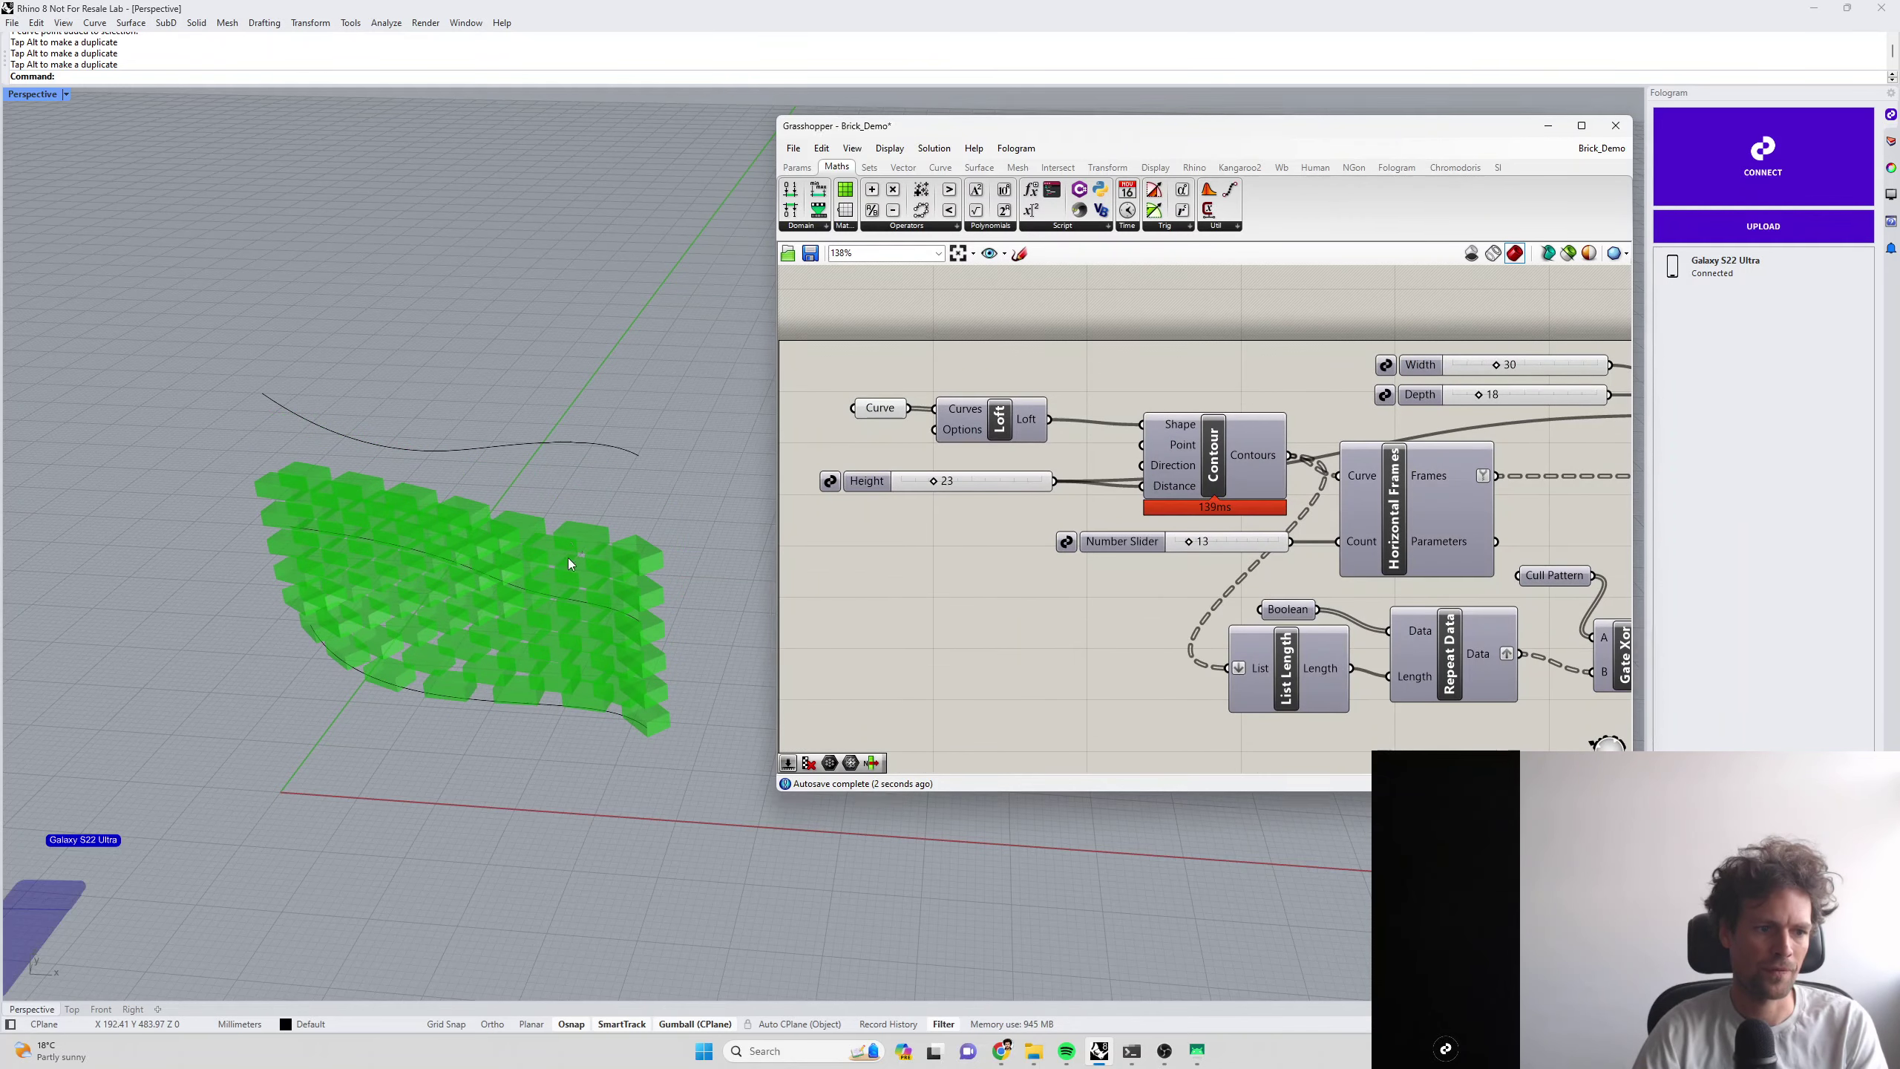
right_drag(578, 545, 901, 500)
drag(934, 483, 943, 481)
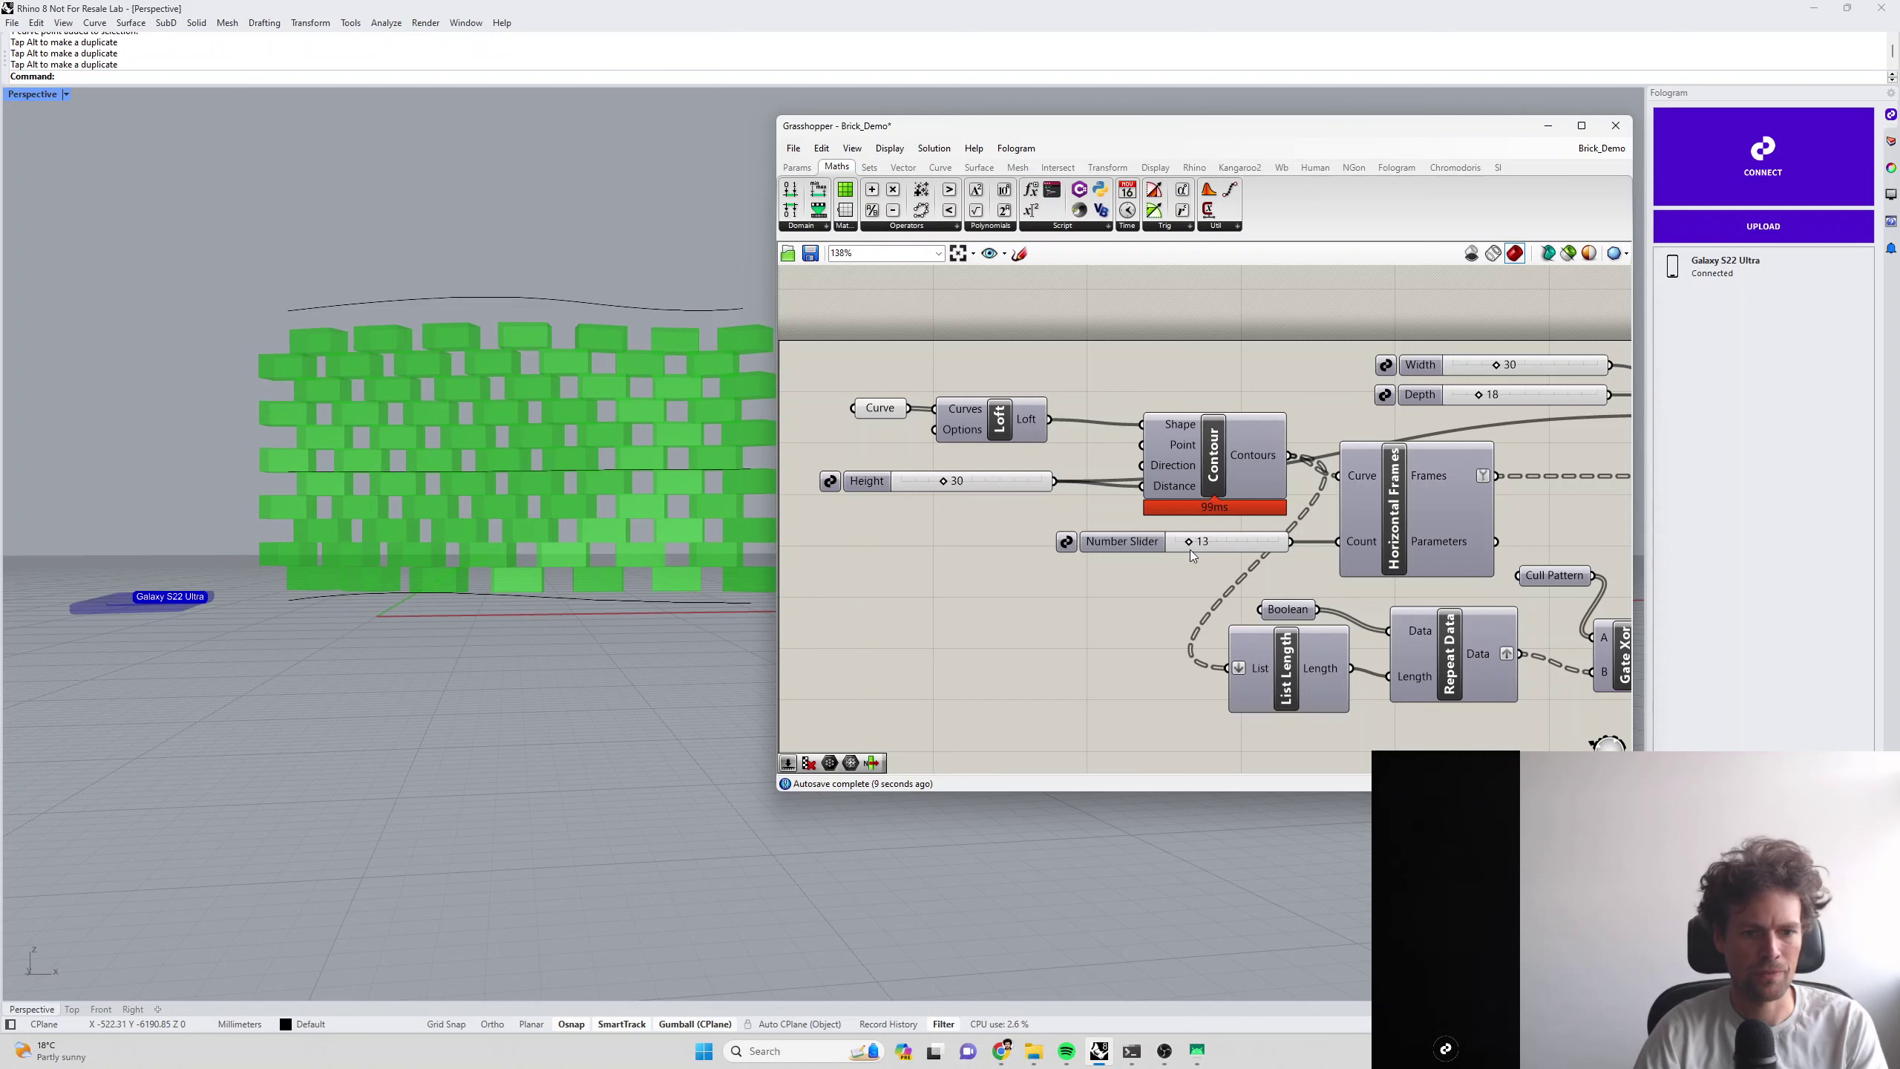
Deselect all components so the bricks preview red, and frame the whole definition
click(996, 618)
scroll(1164, 515, down, 2)
right_drag(1392, 529, 1194, 517)
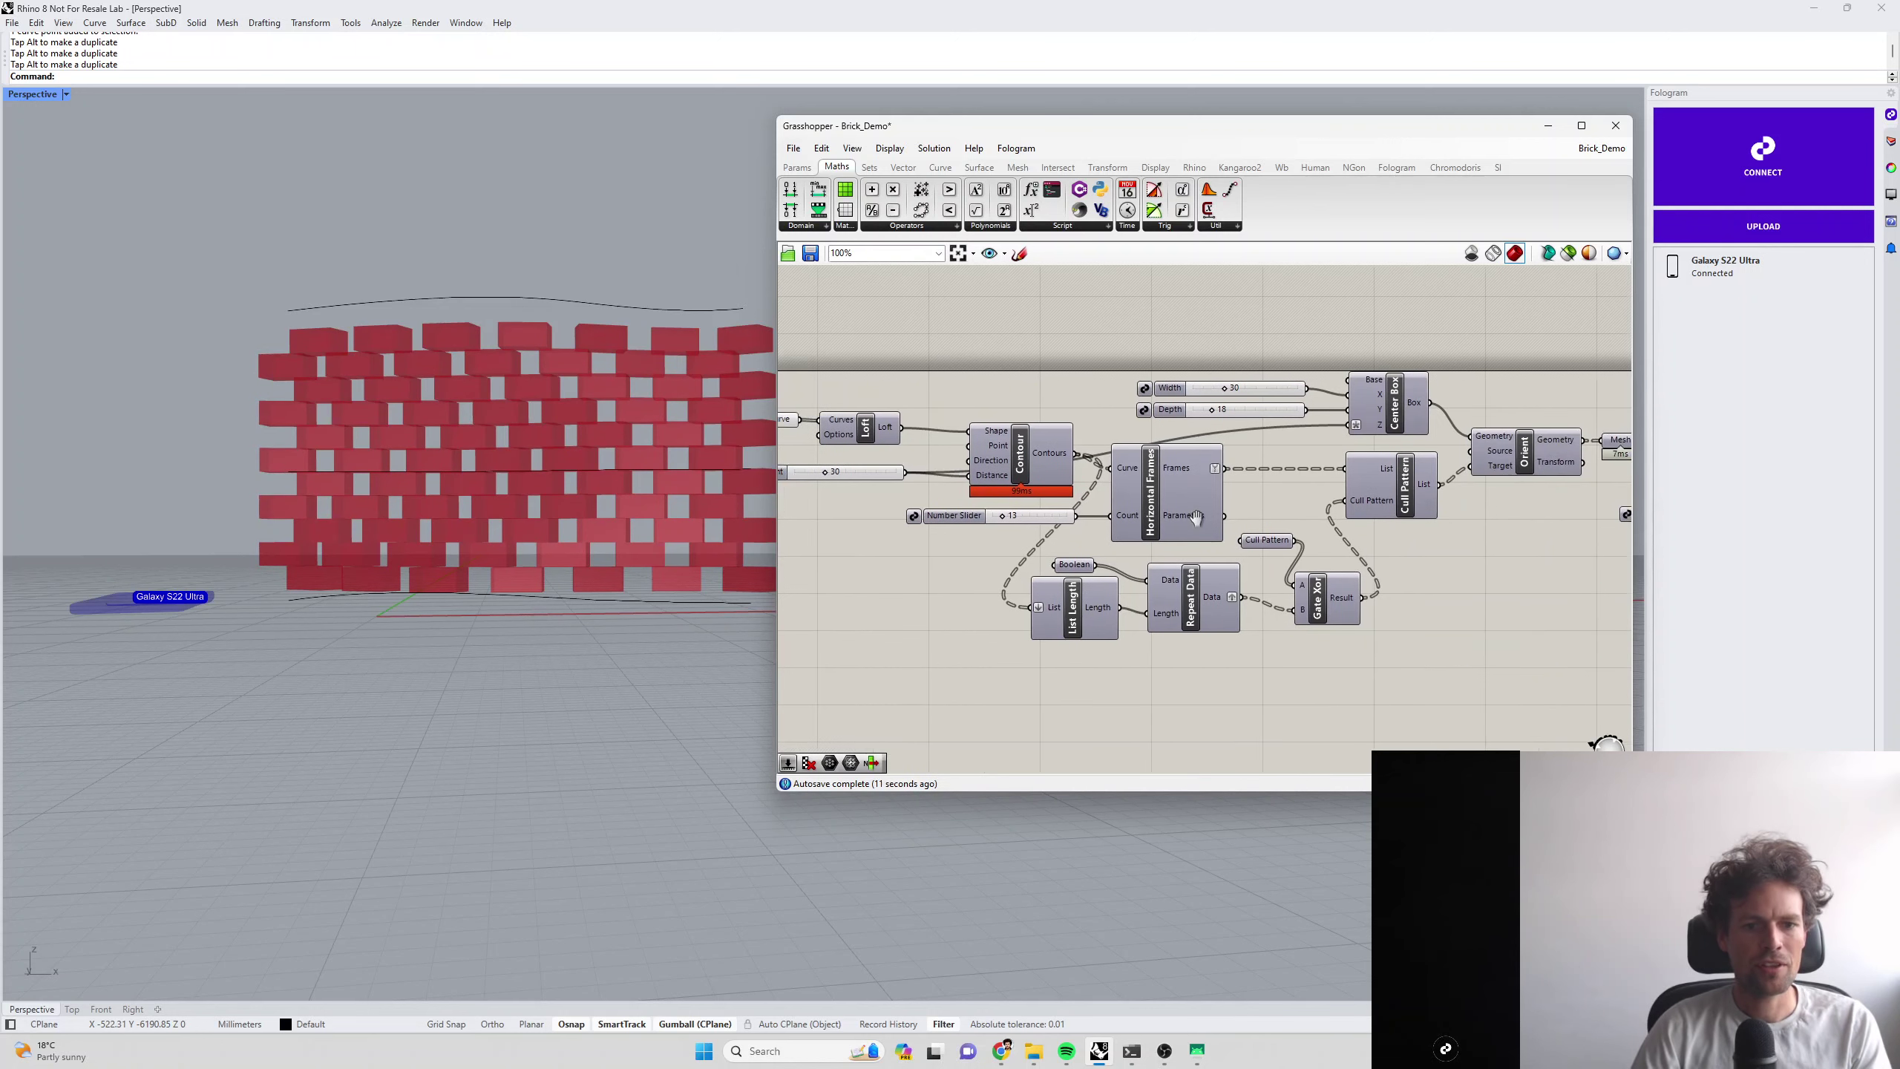
scroll(867, 517, down, 1)
right_drag(540, 445, 517, 465)
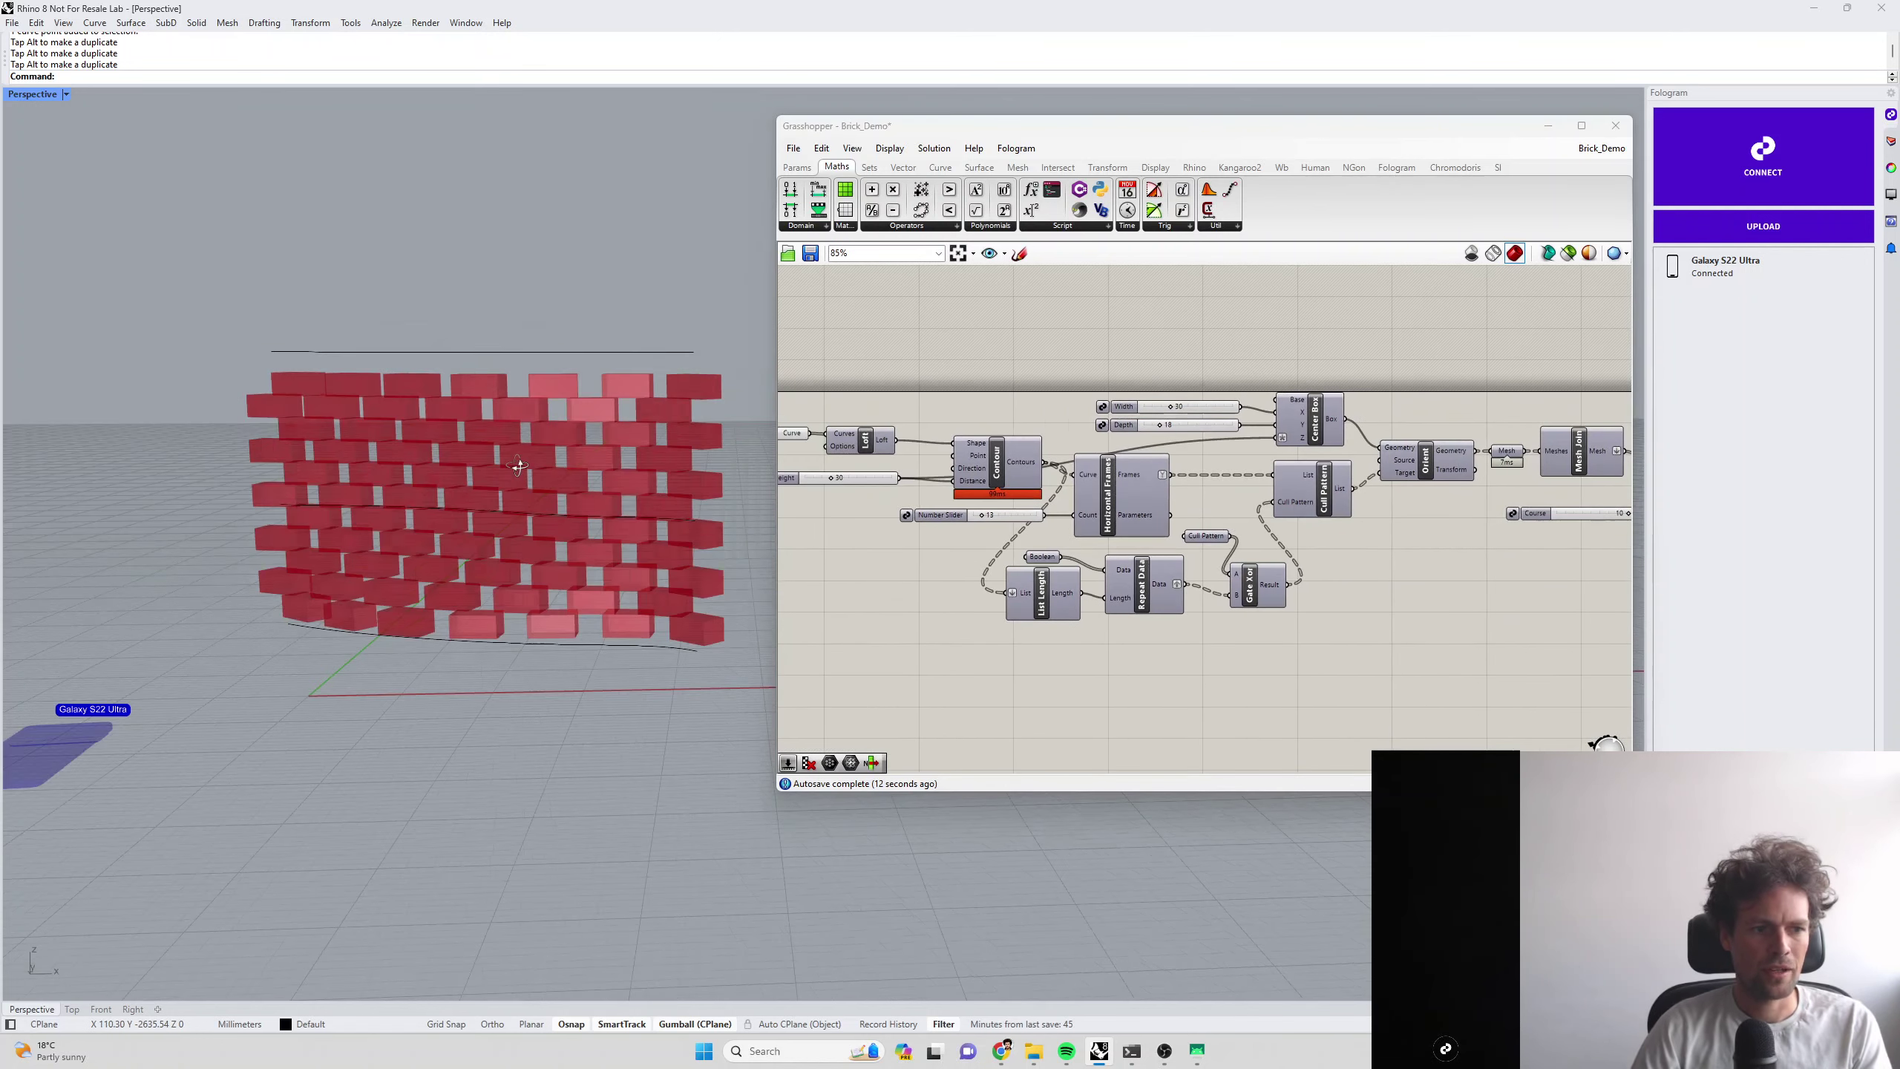
scroll(1391, 539, down, 1)
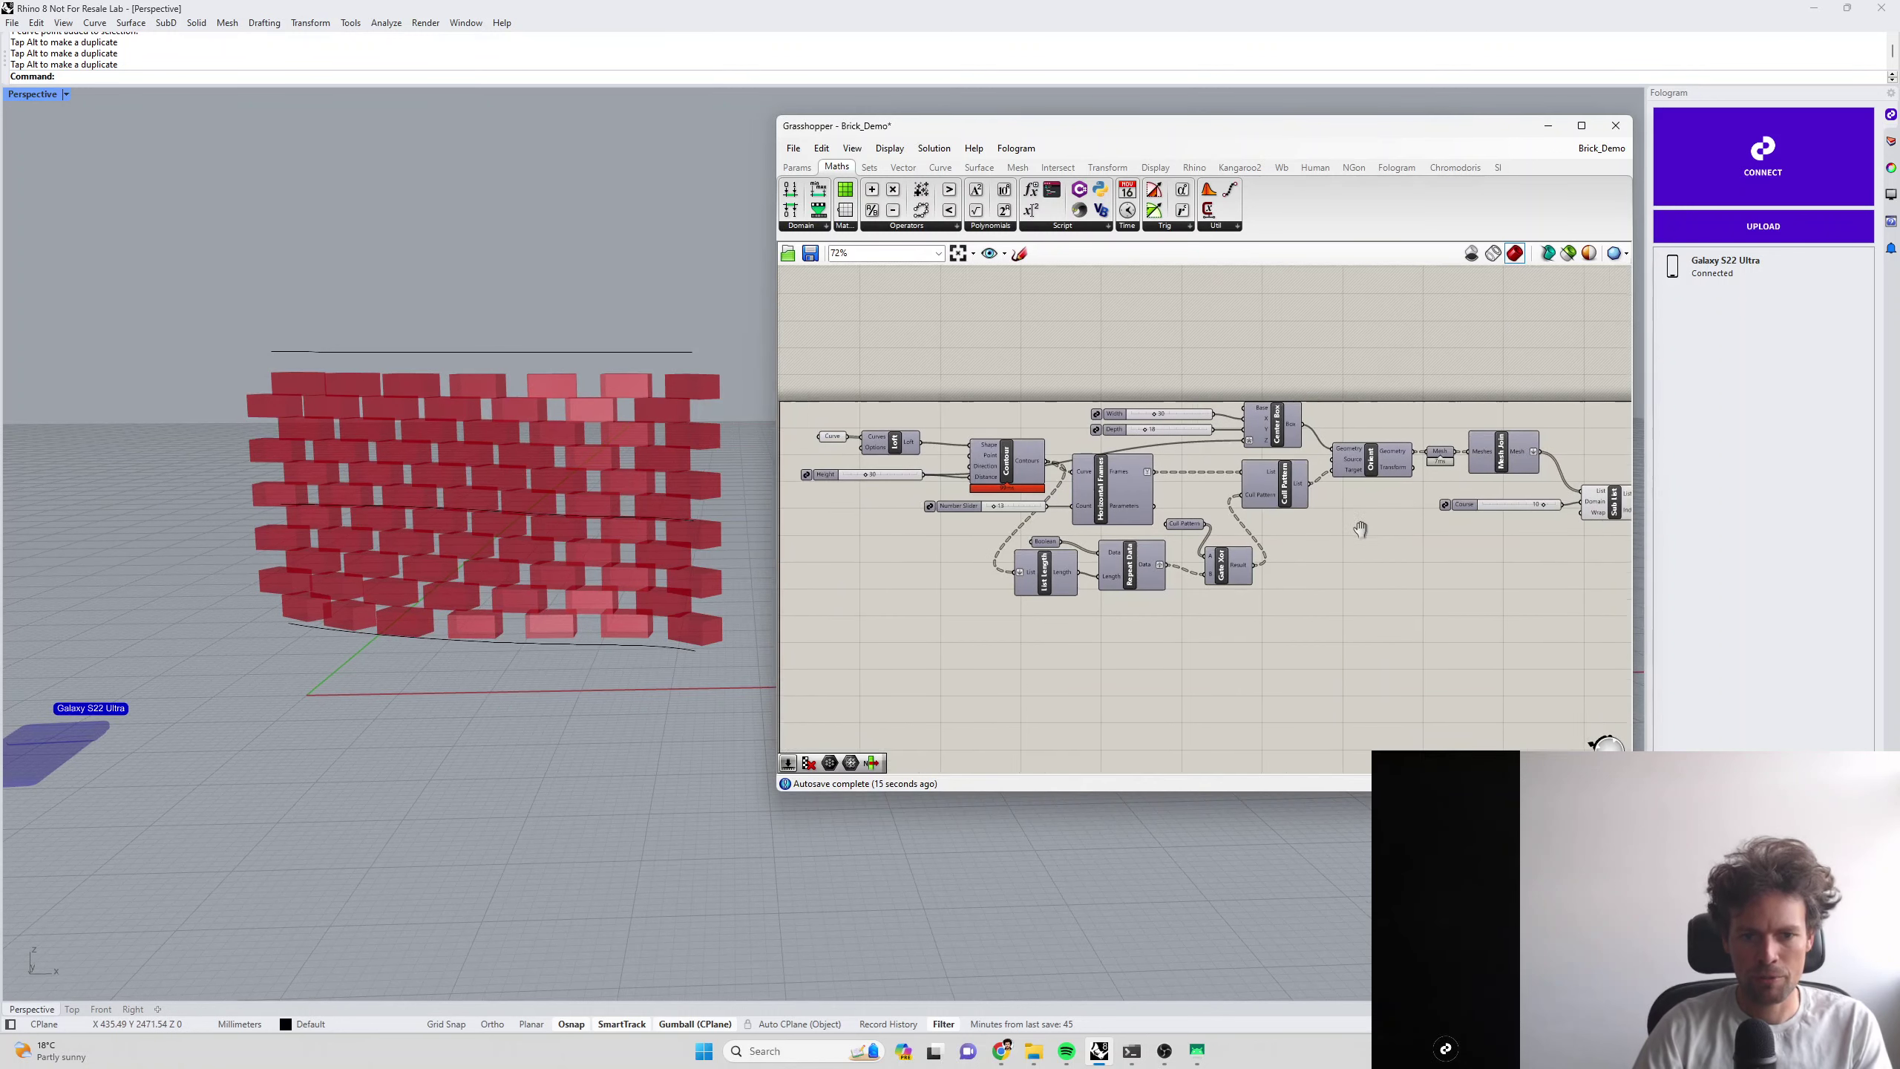
right_drag(1355, 529, 1355, 536)
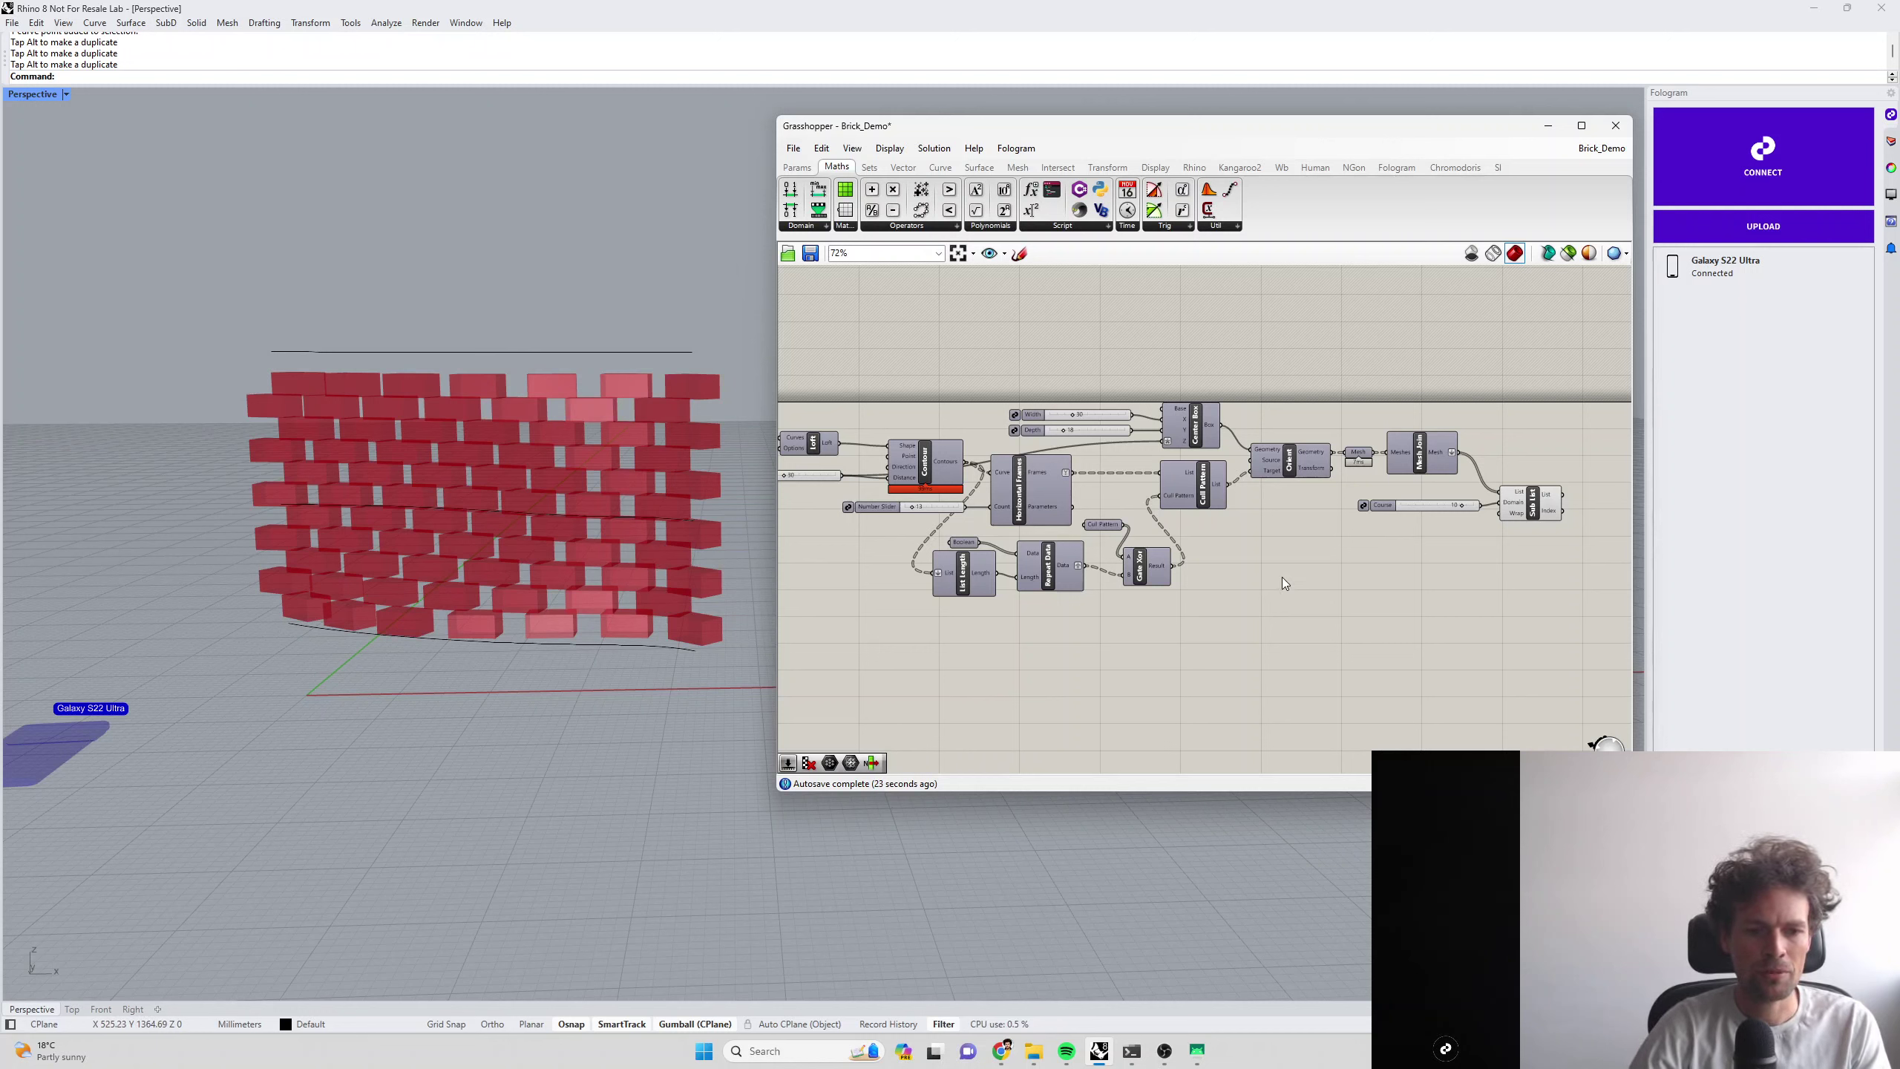
right_drag(1348, 544, 1380, 529)
scroll(1404, 512, up, 2)
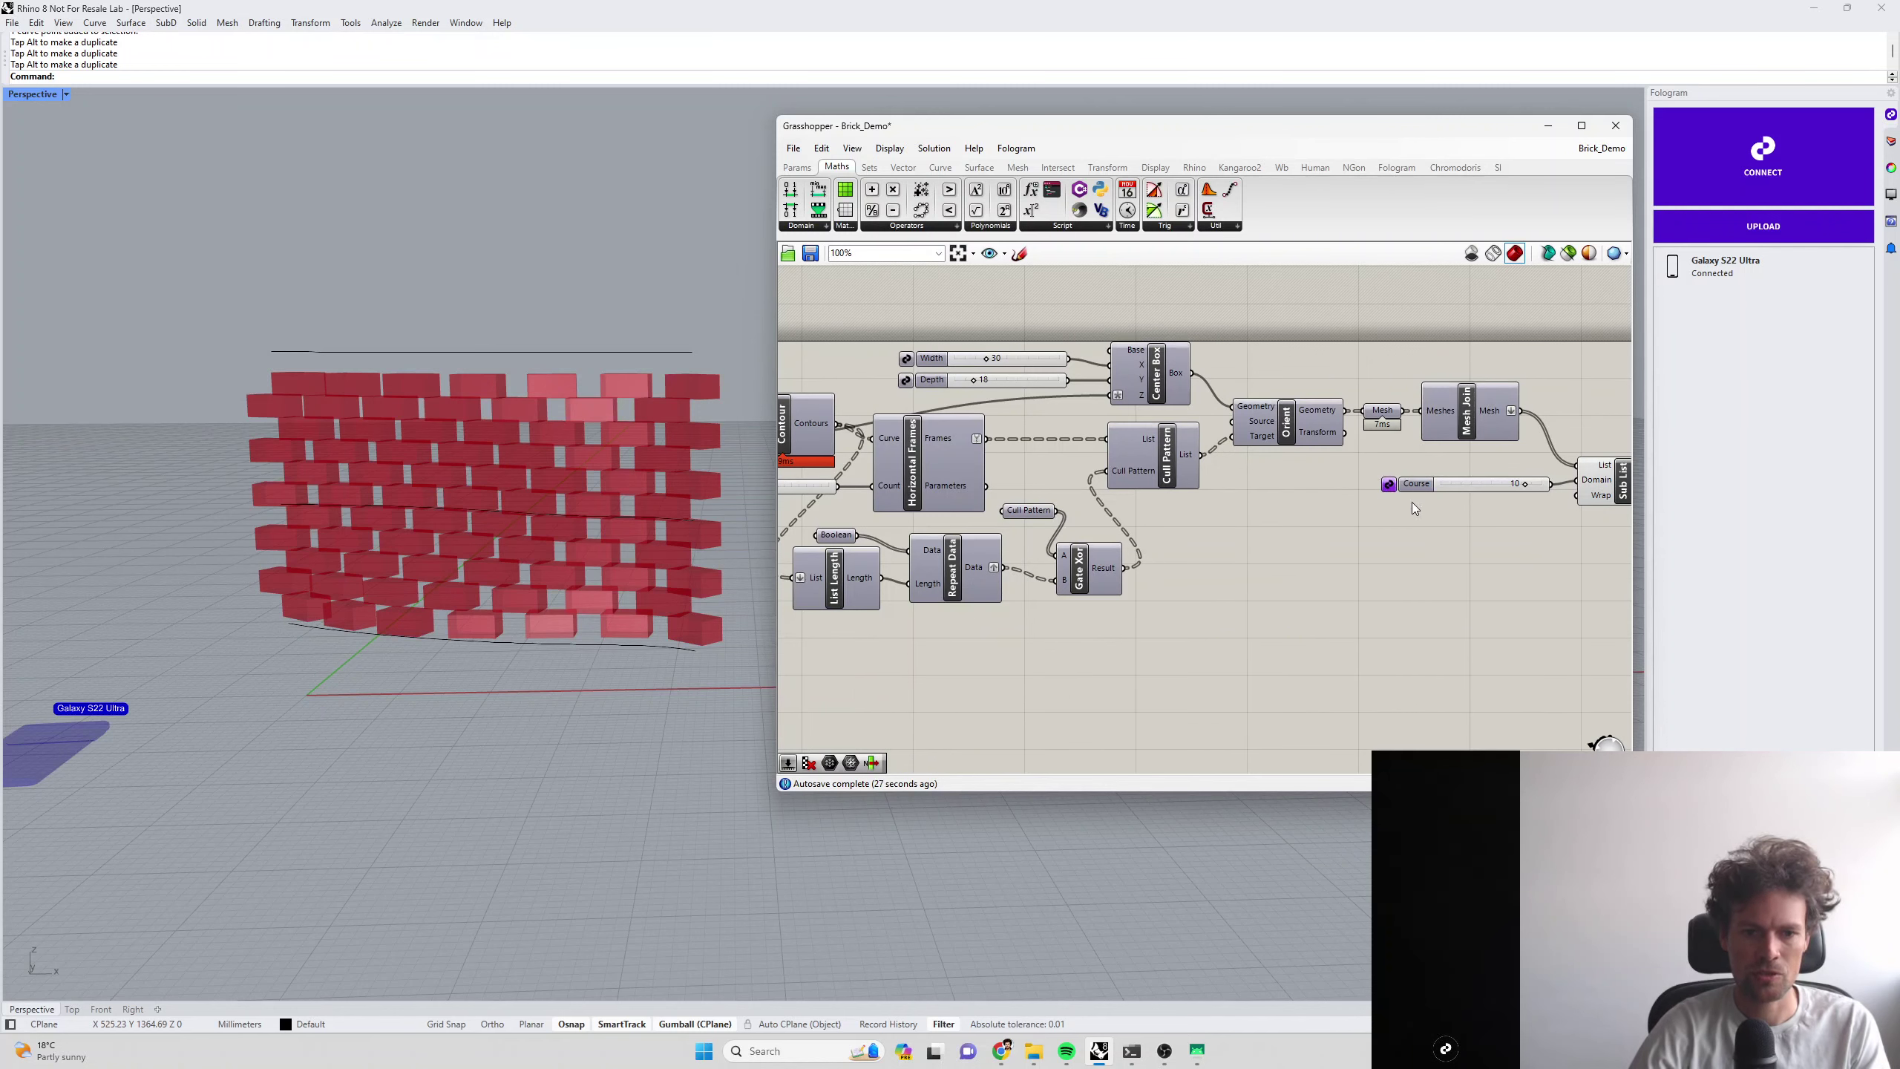
scroll(1421, 536, down, 1)
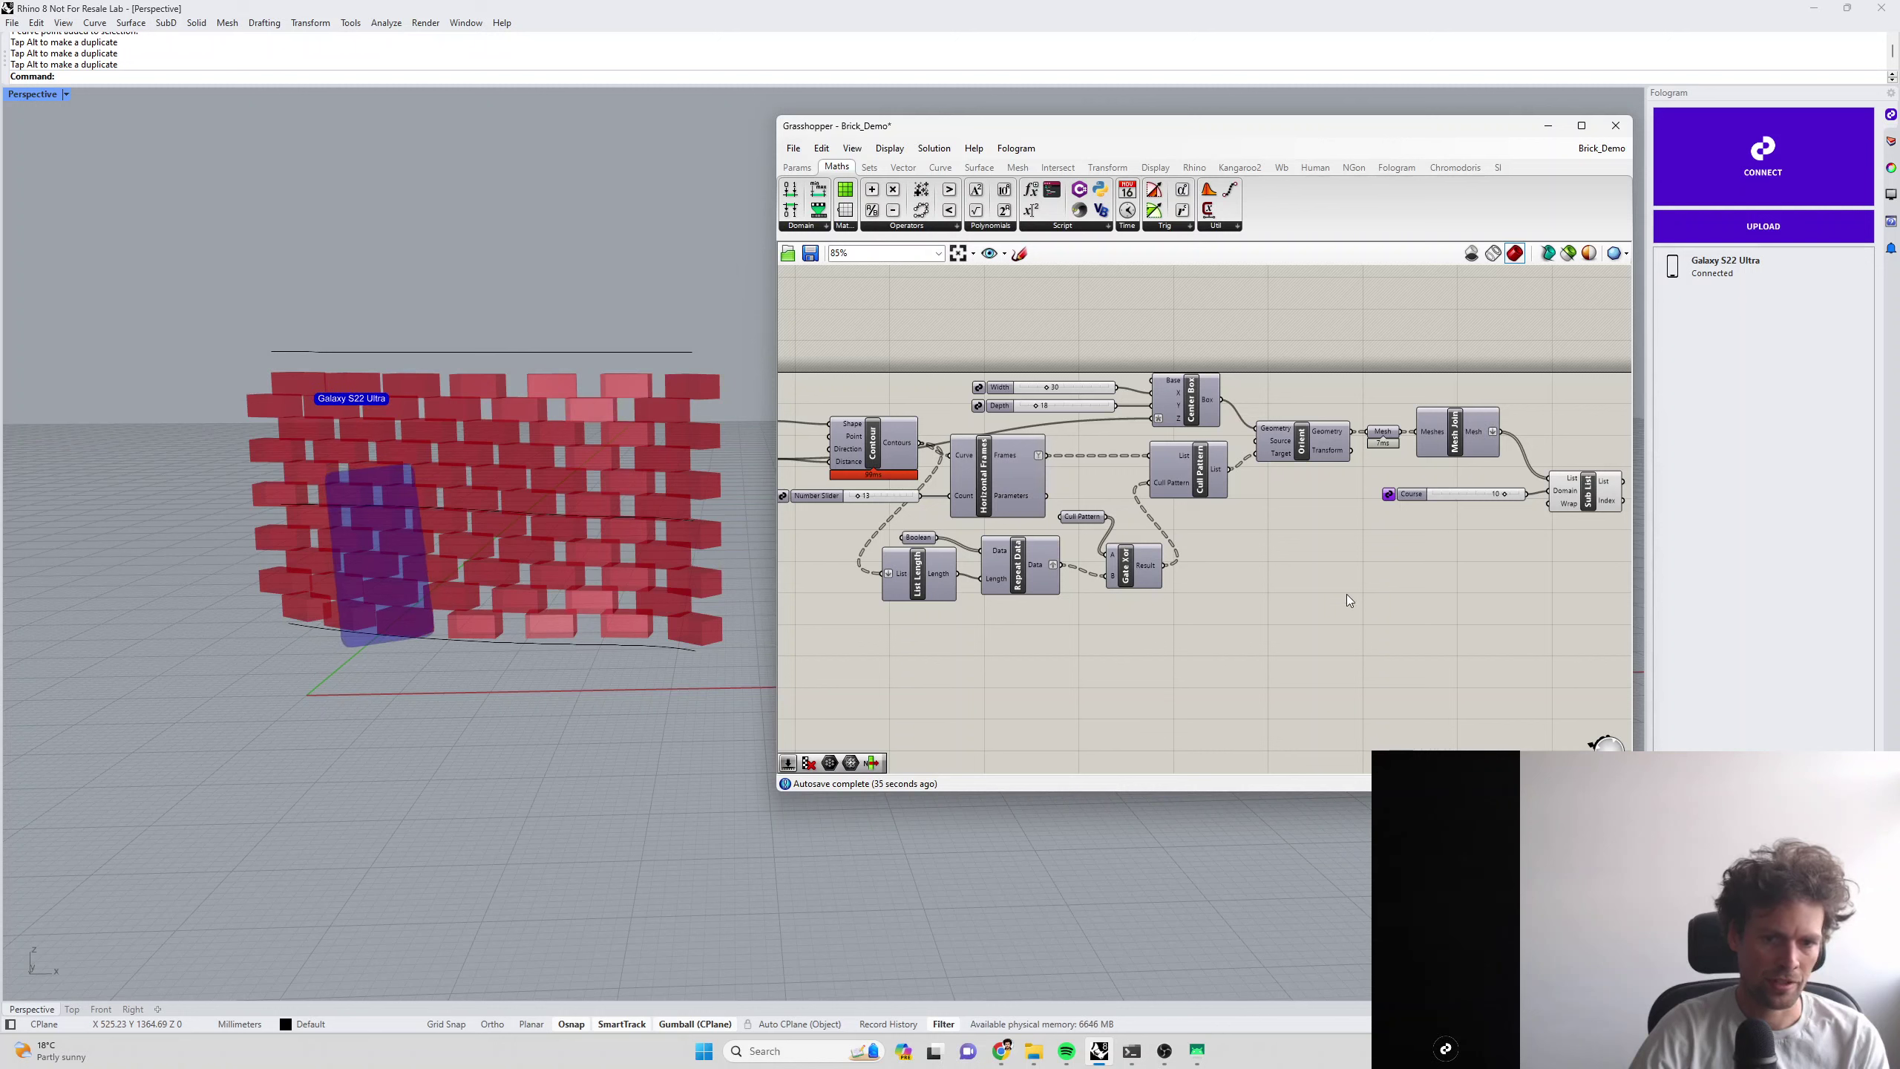
right_drag(1346, 595, 1148, 577)
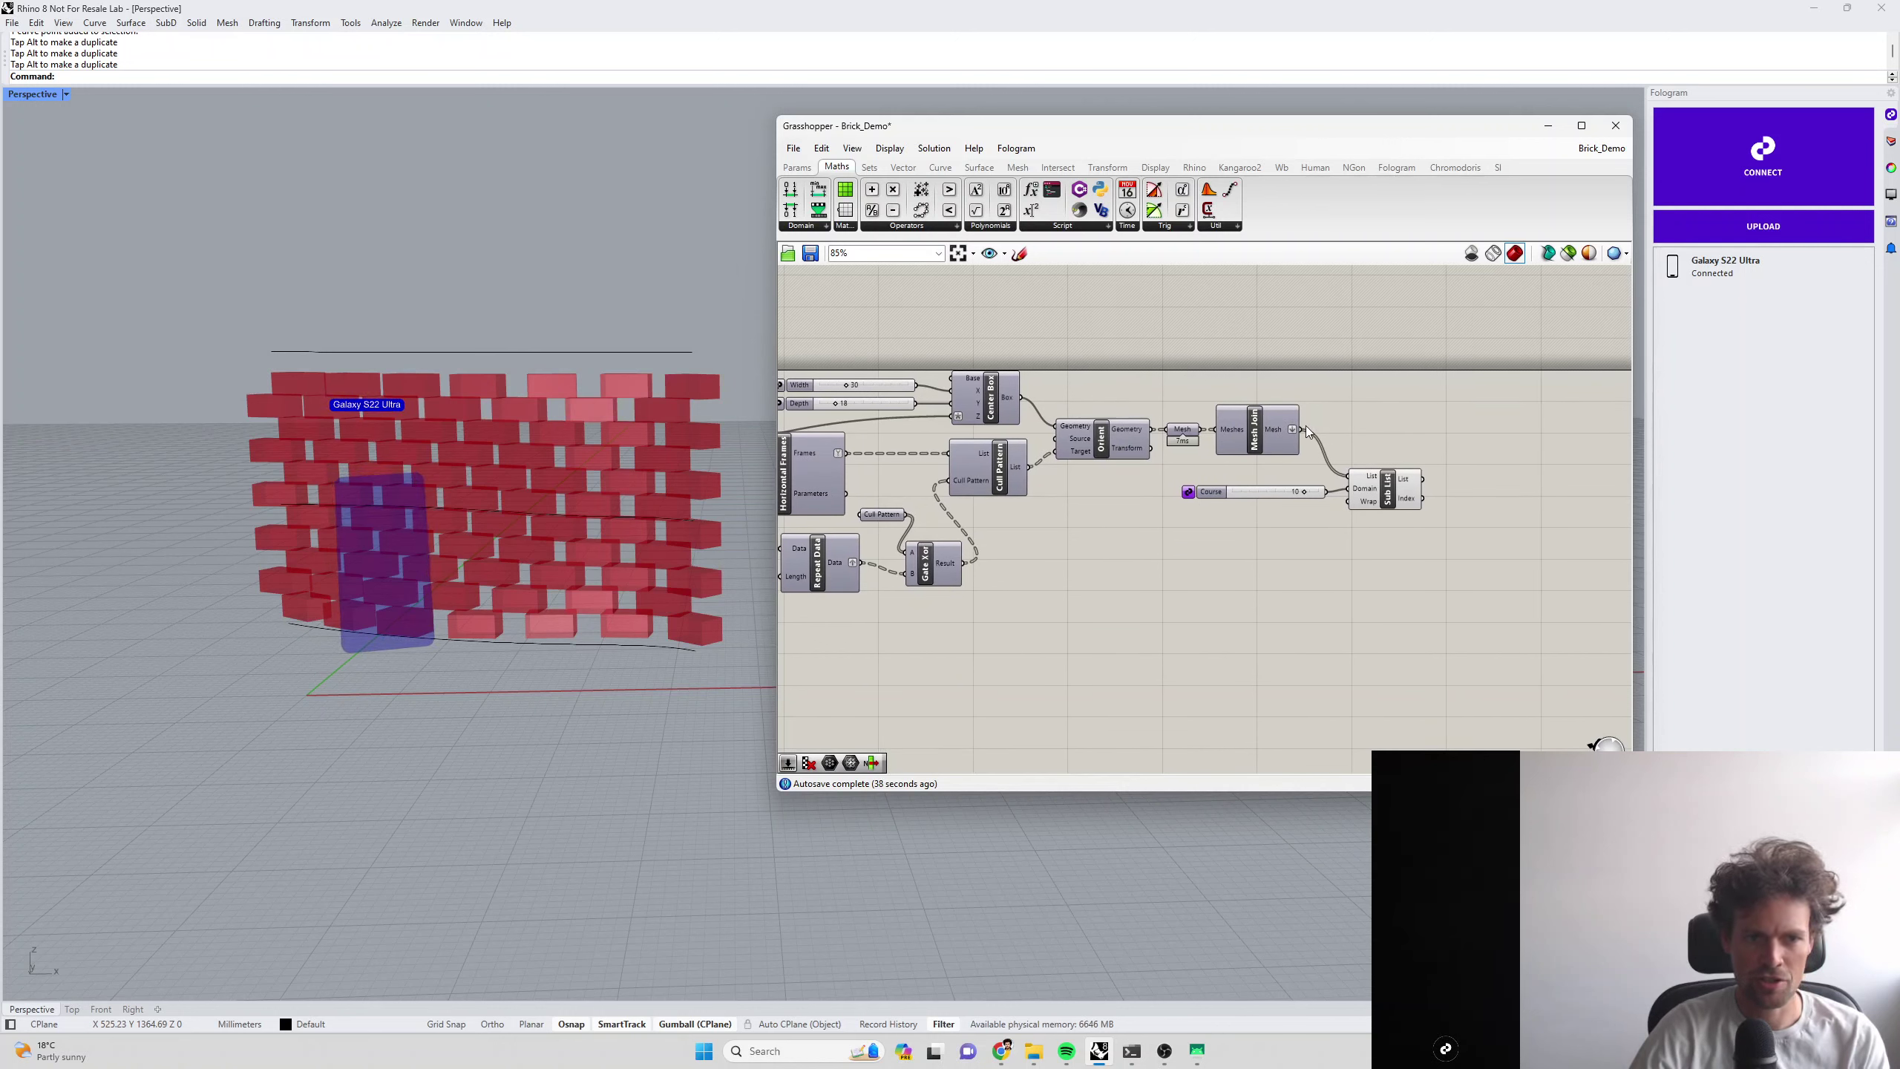
Place a Fologram Sync Geometry component beside Sub List and wire its List output into Geometry
click(1396, 168)
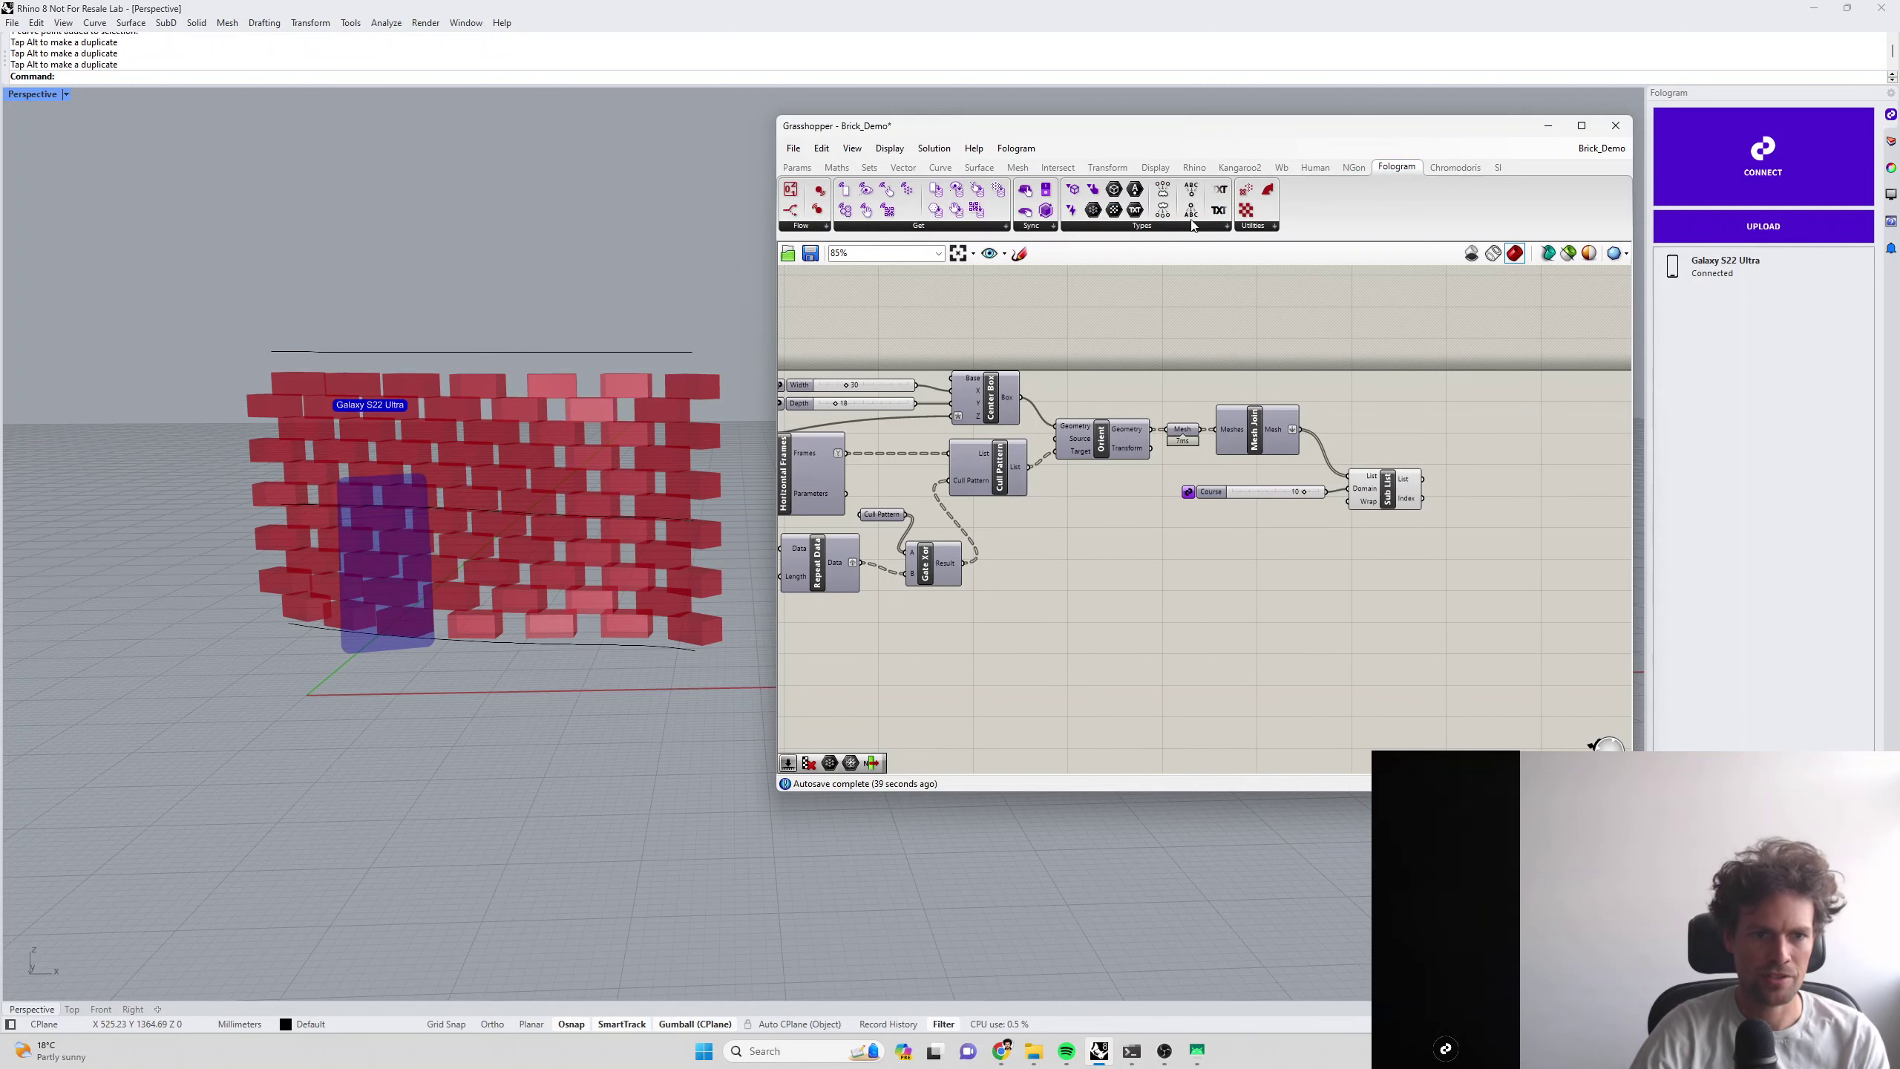
click(1036, 225)
click(1067, 310)
click(1526, 524)
drag(1451, 492, 1456, 490)
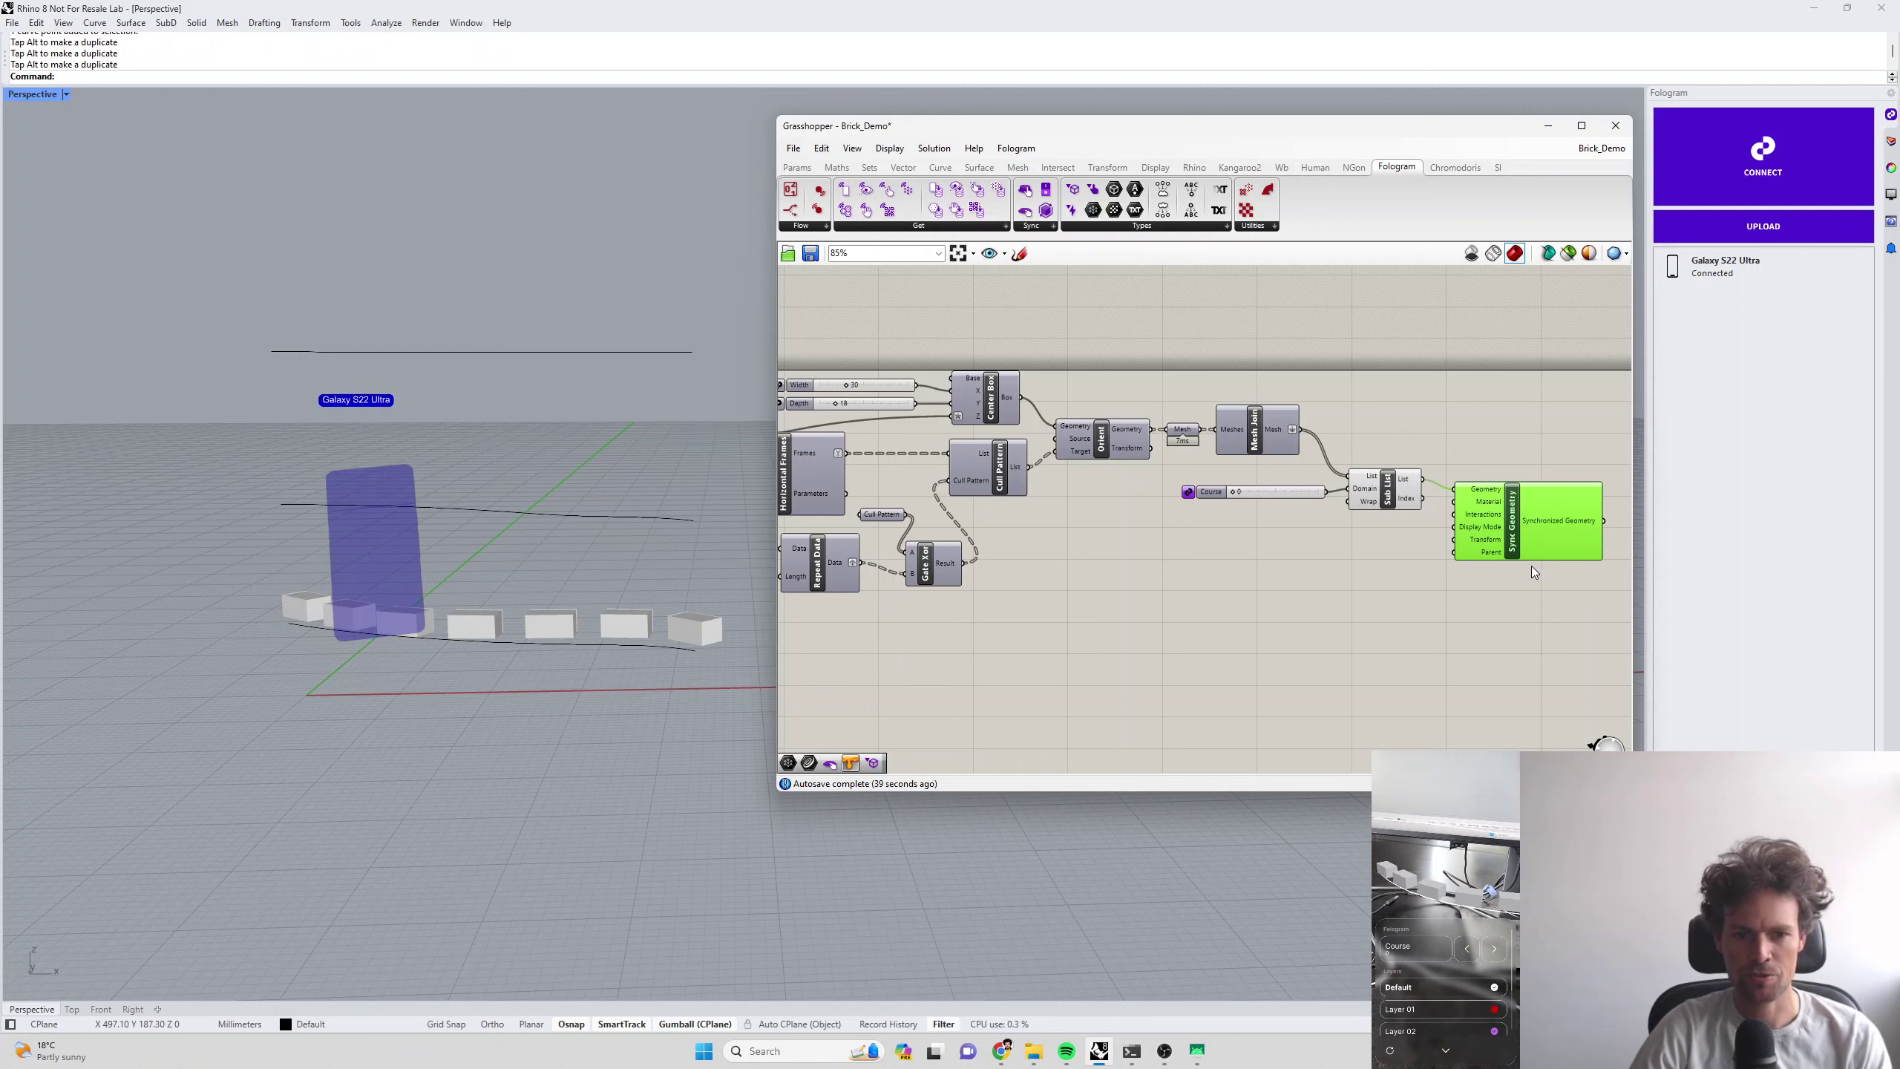
Set Sync Geometry's Display Mode to Wireframe, then change it to OccludedWireframe
mouse_move(1474, 530)
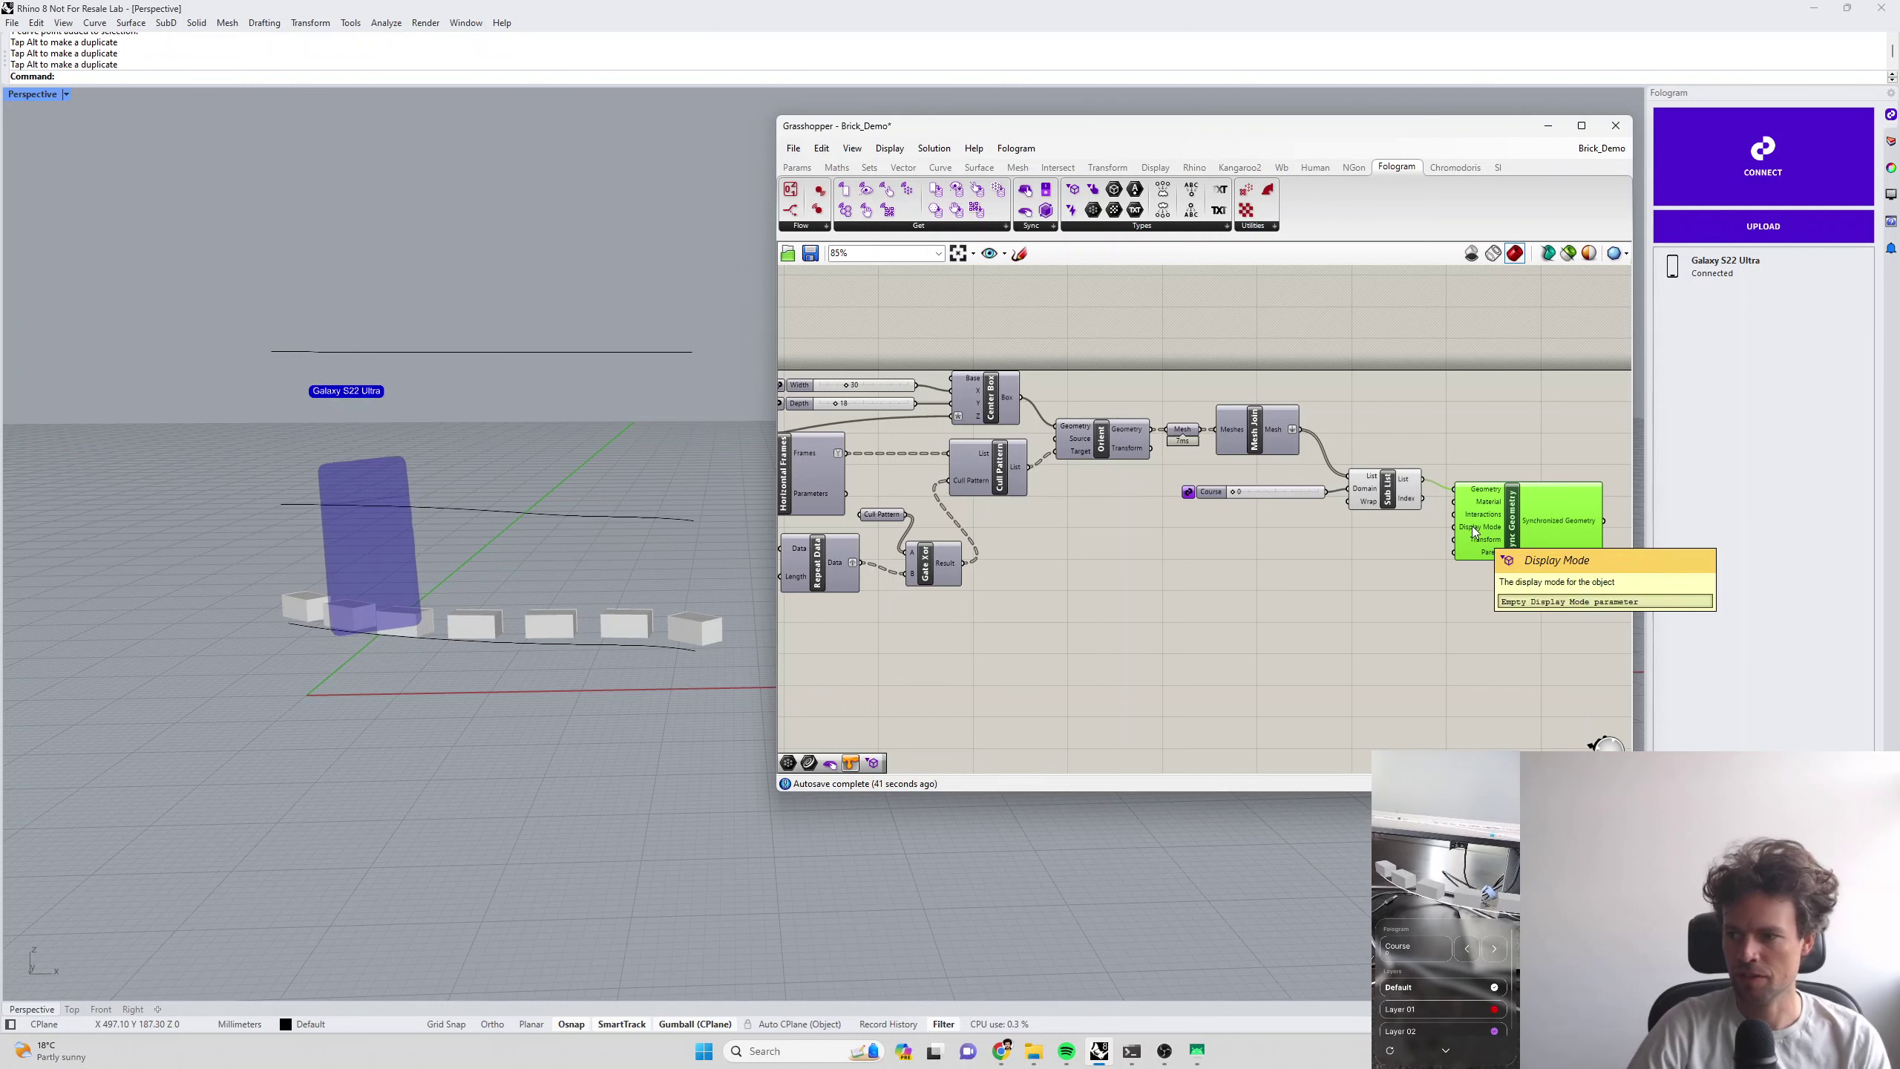
right_click(1474, 528)
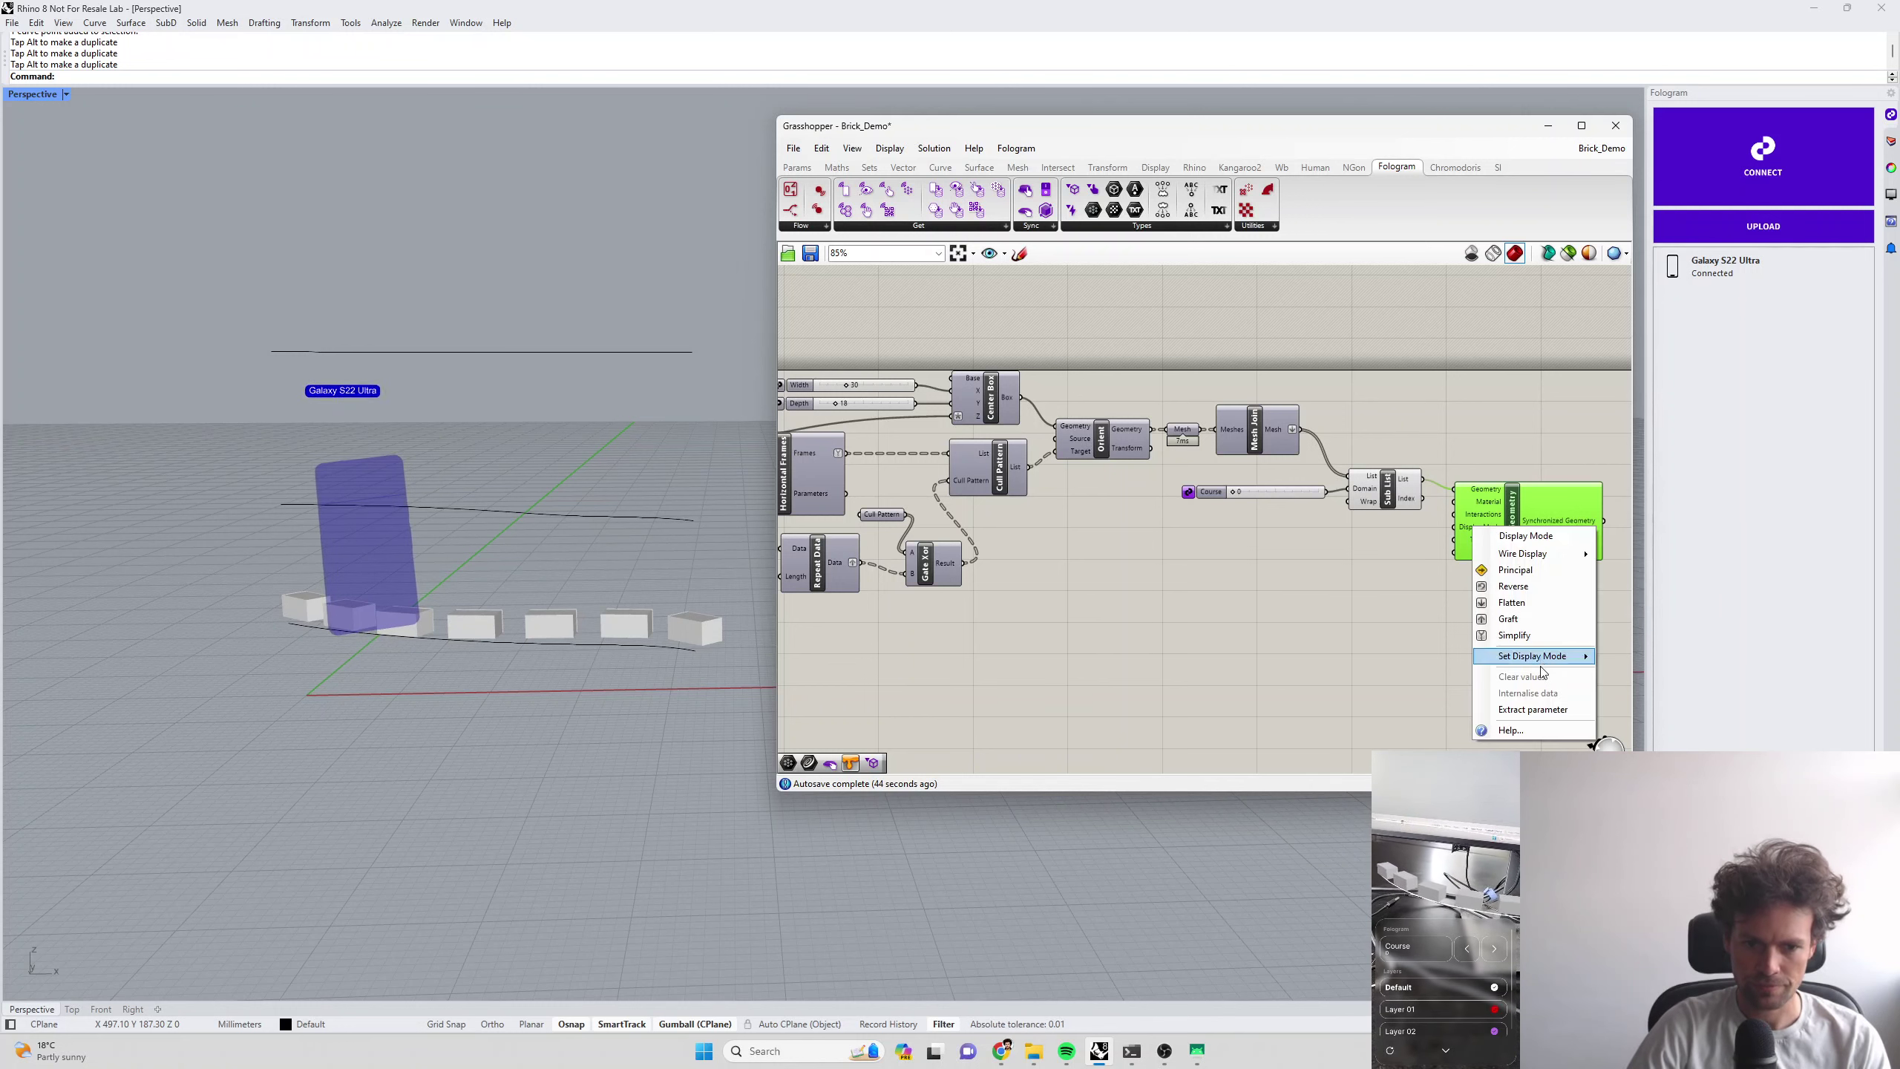
mouse_move(1541, 655)
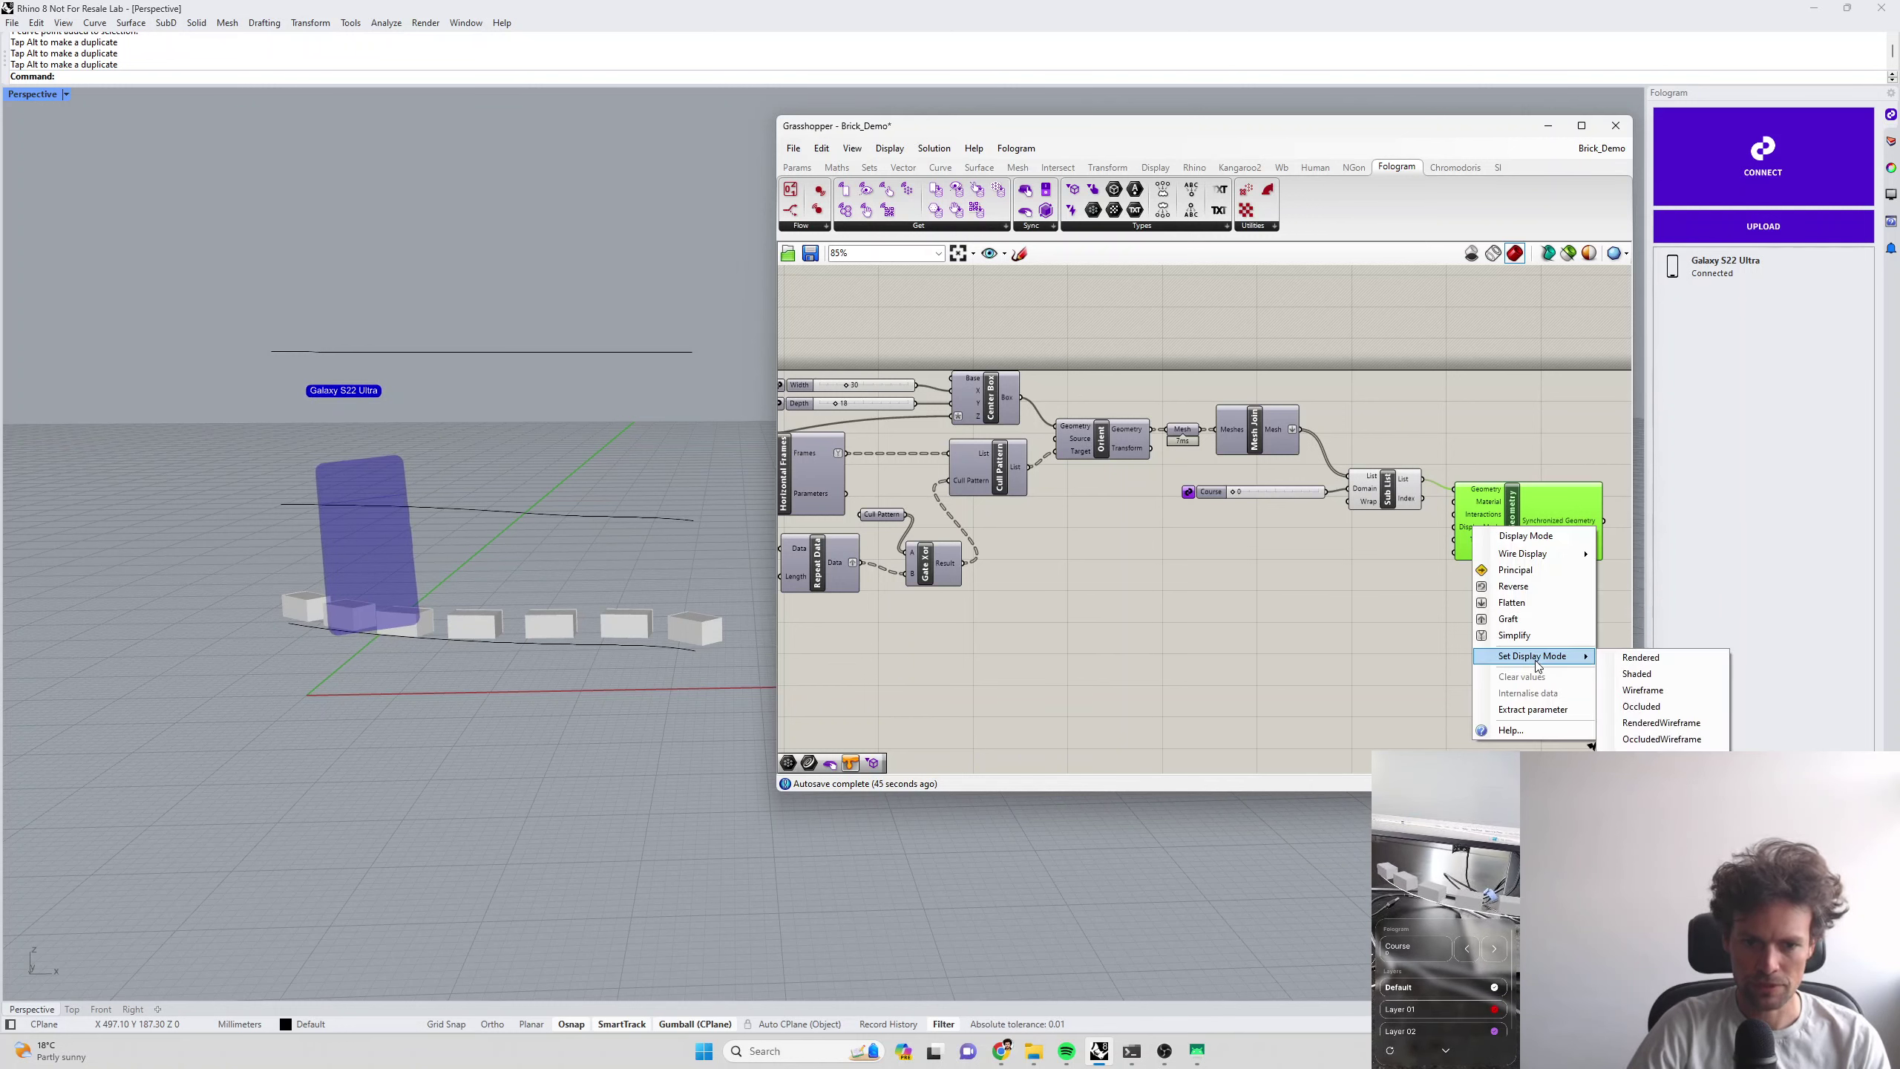
click(1656, 695)
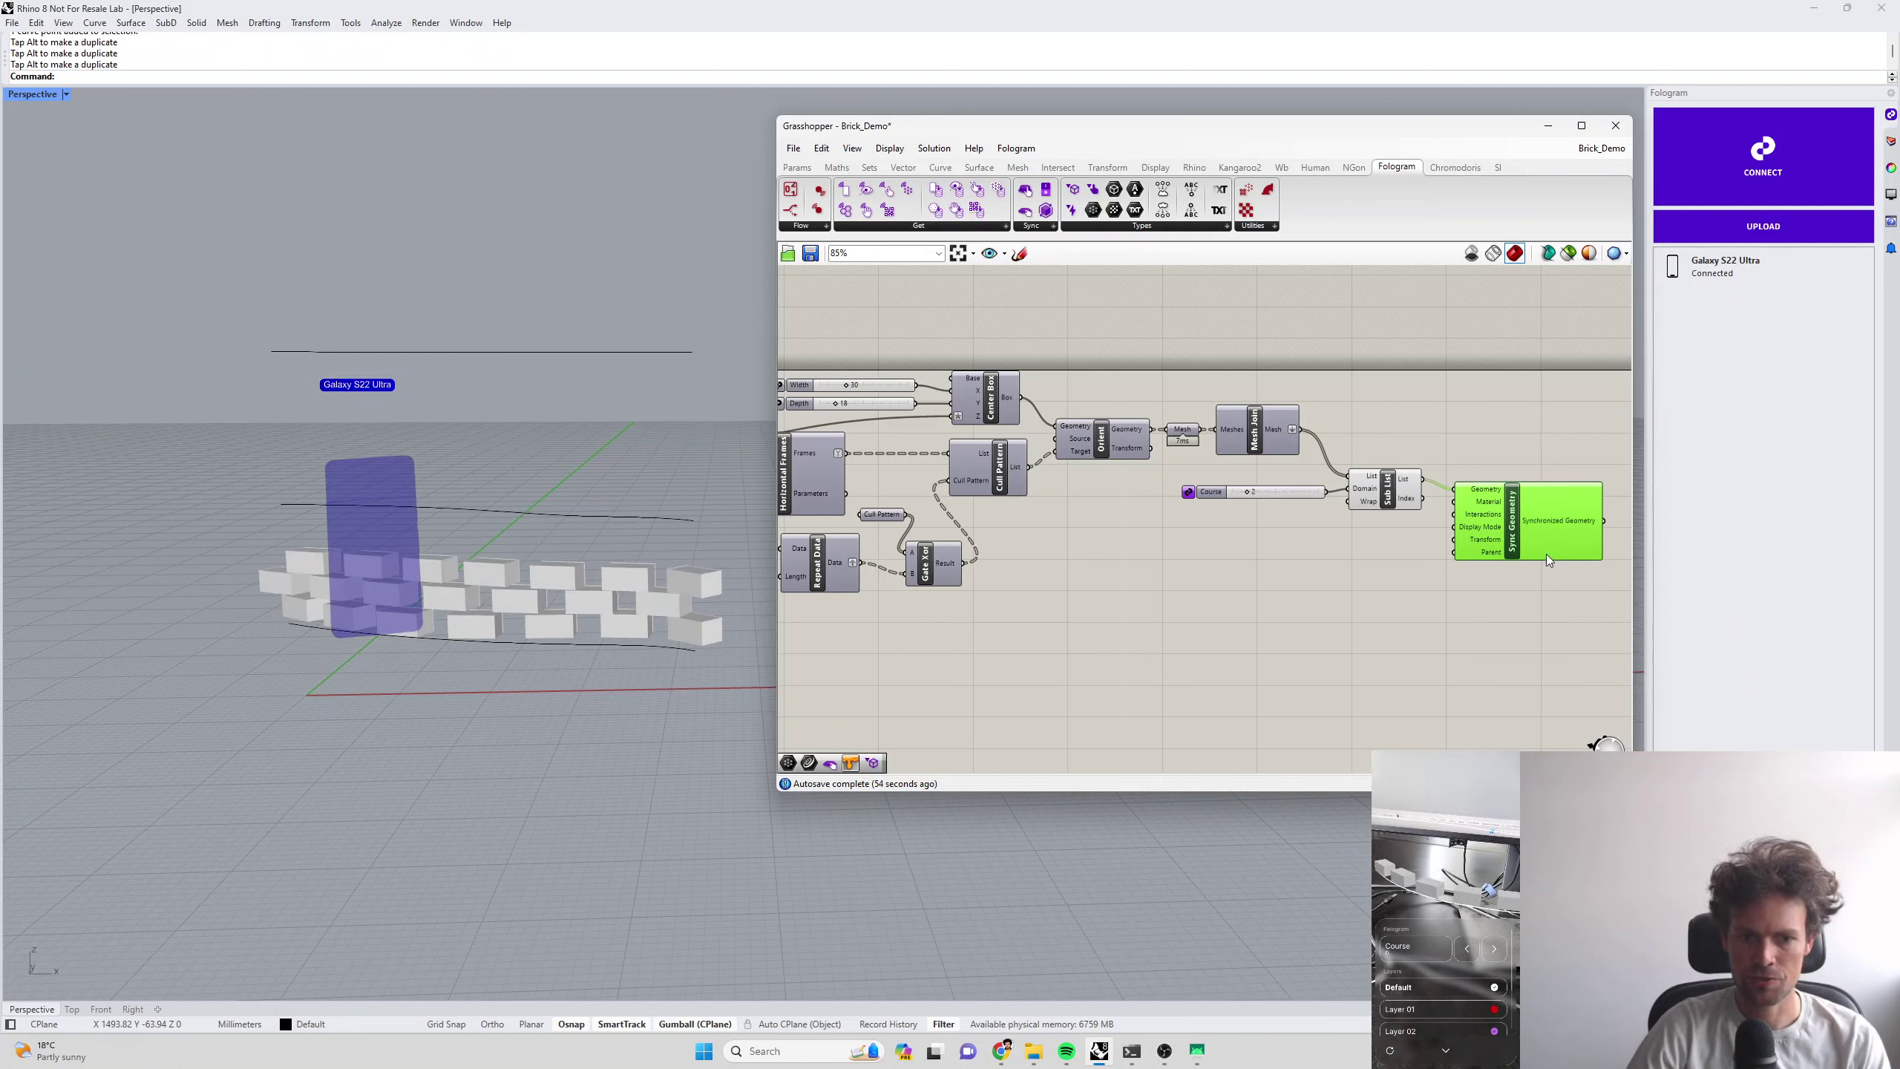
right_click(1485, 527)
mouse_move(1548, 658)
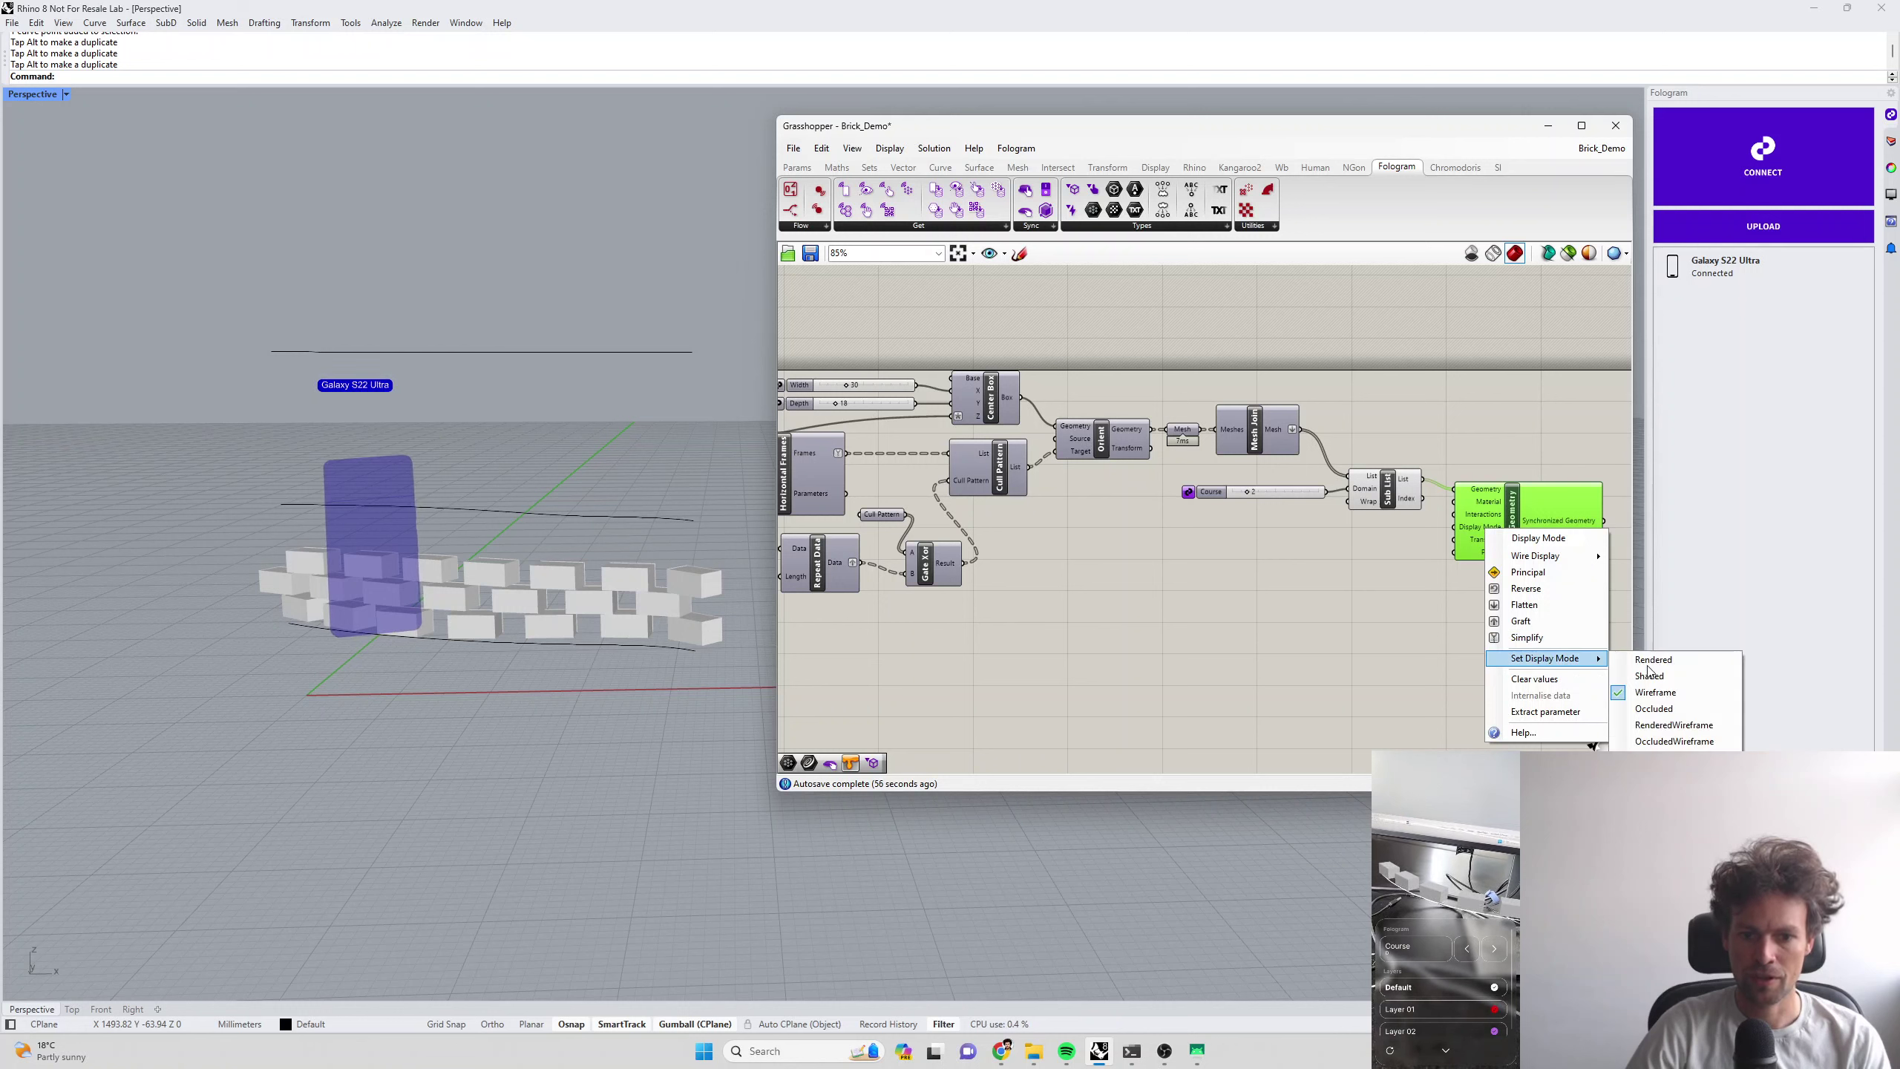
click(1673, 741)
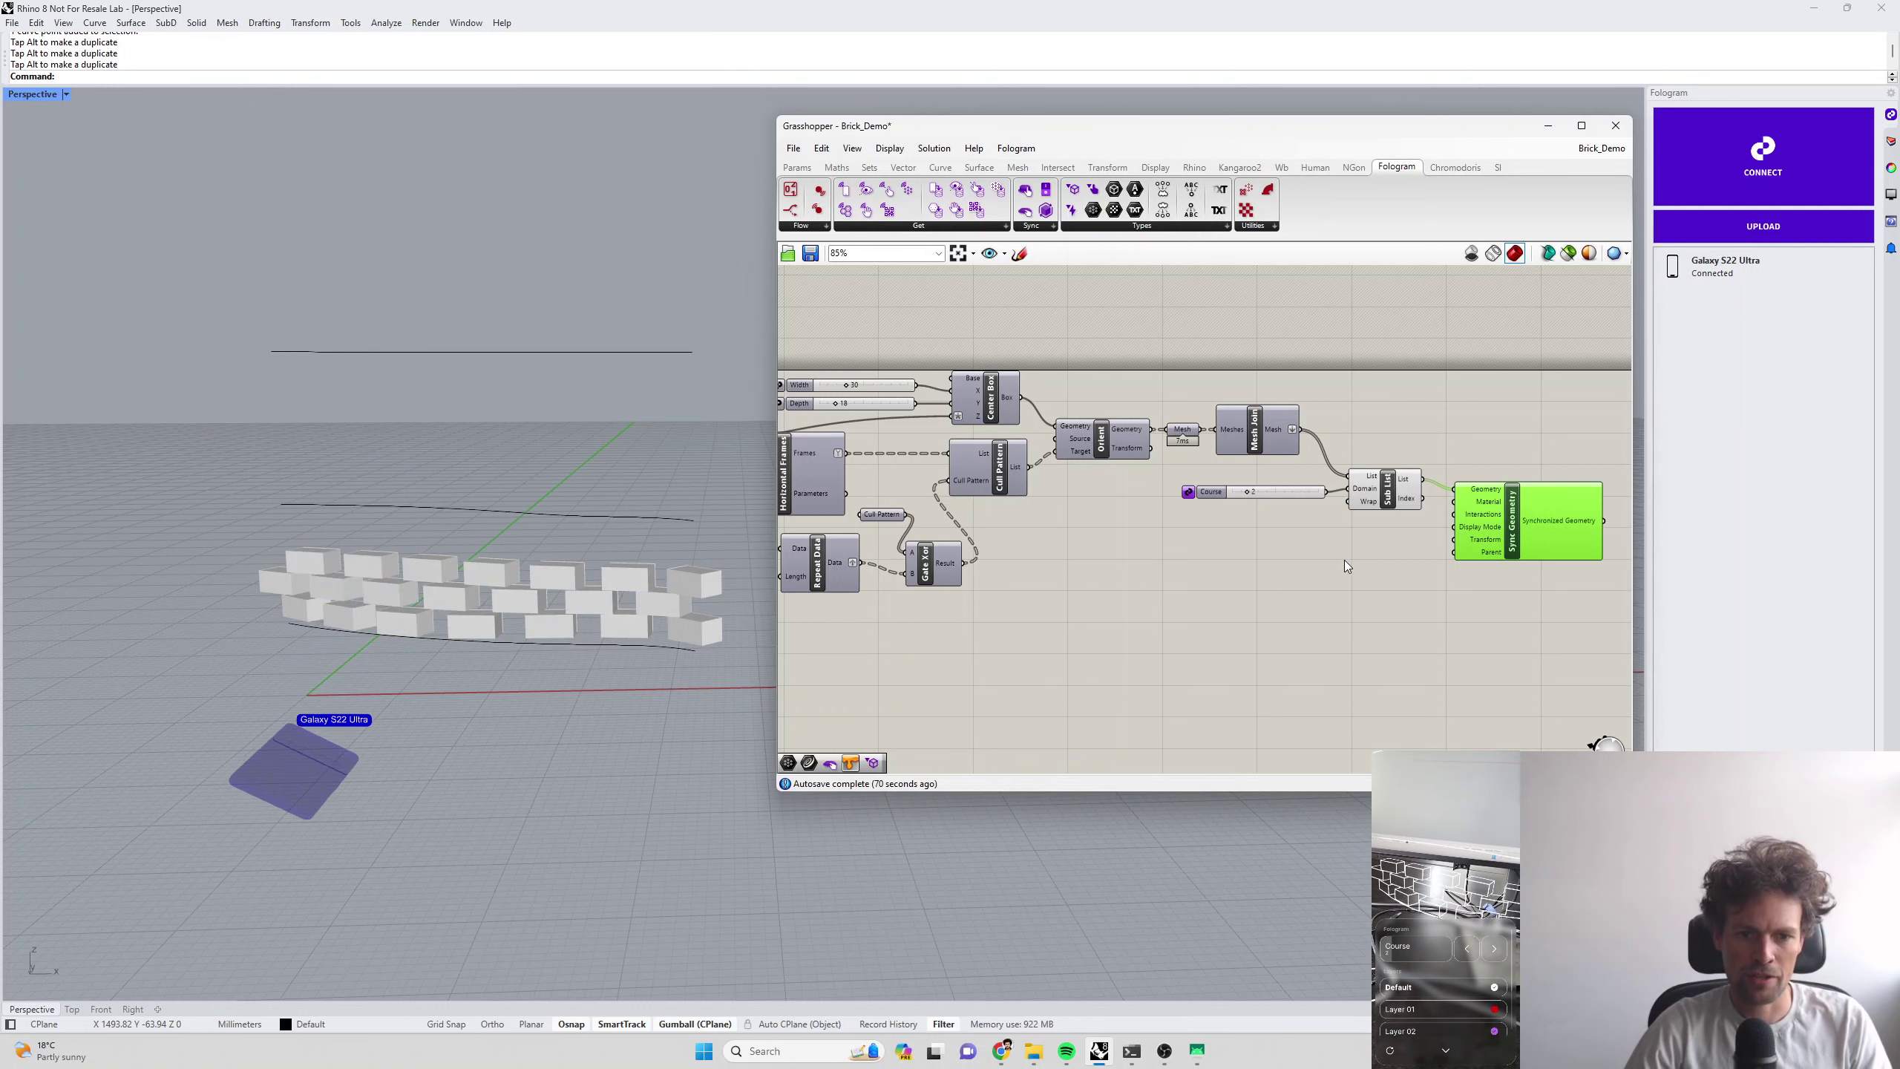
Add a Value List component and rename its first entry to Wireframe
double_click(1344, 561)
text(value)
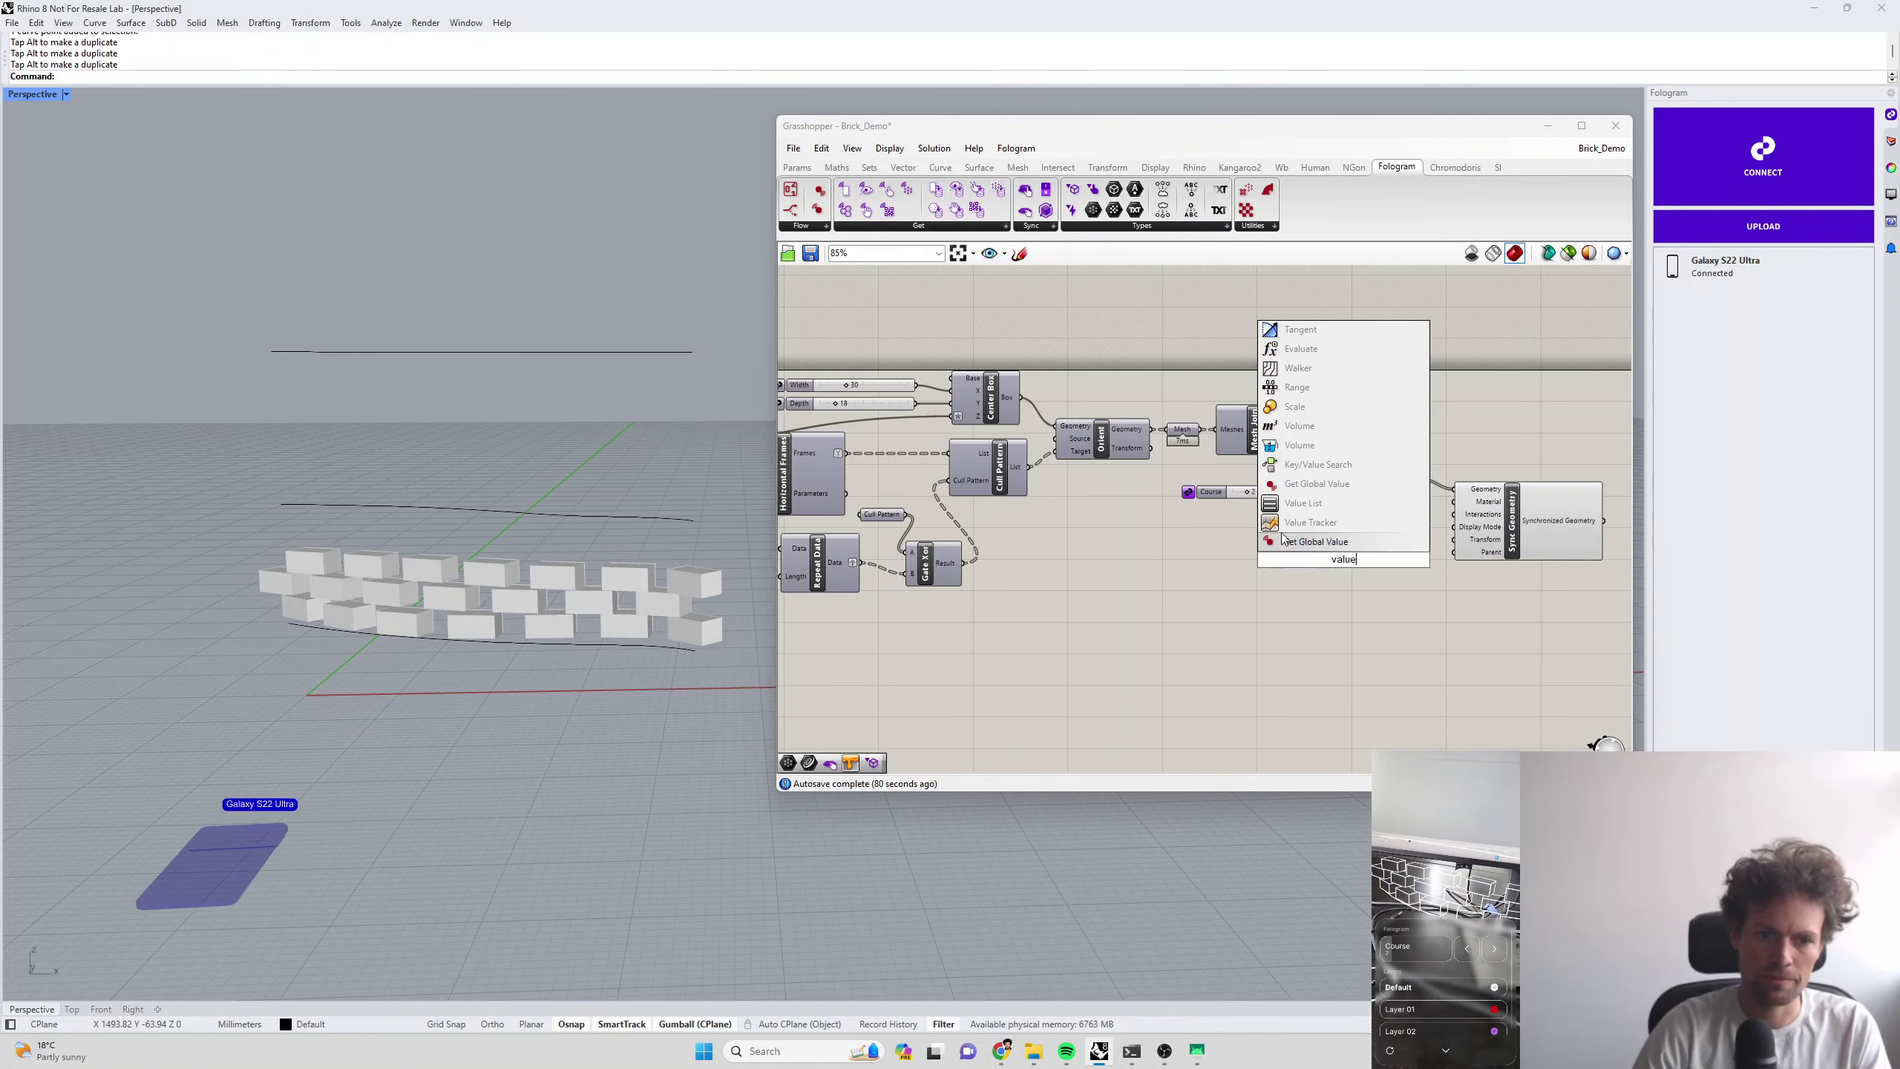
click(1329, 502)
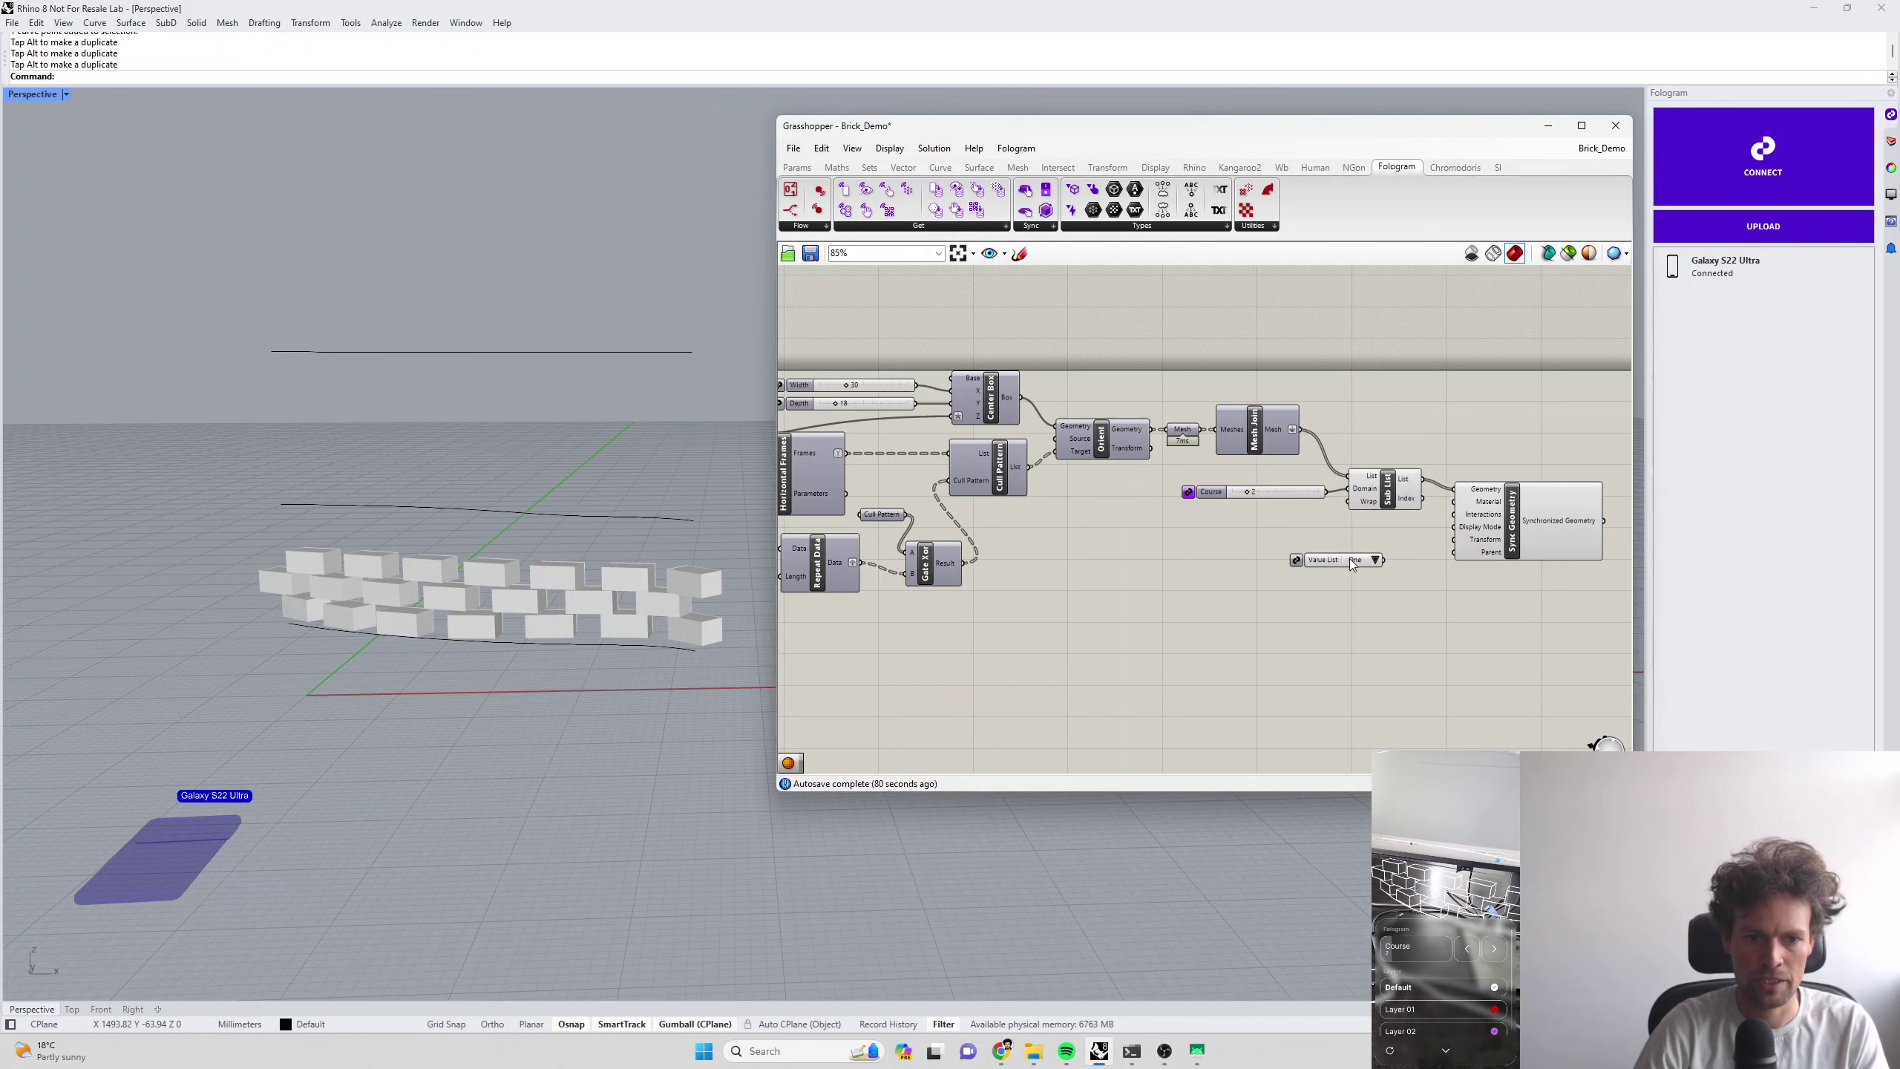
double_click(1353, 561)
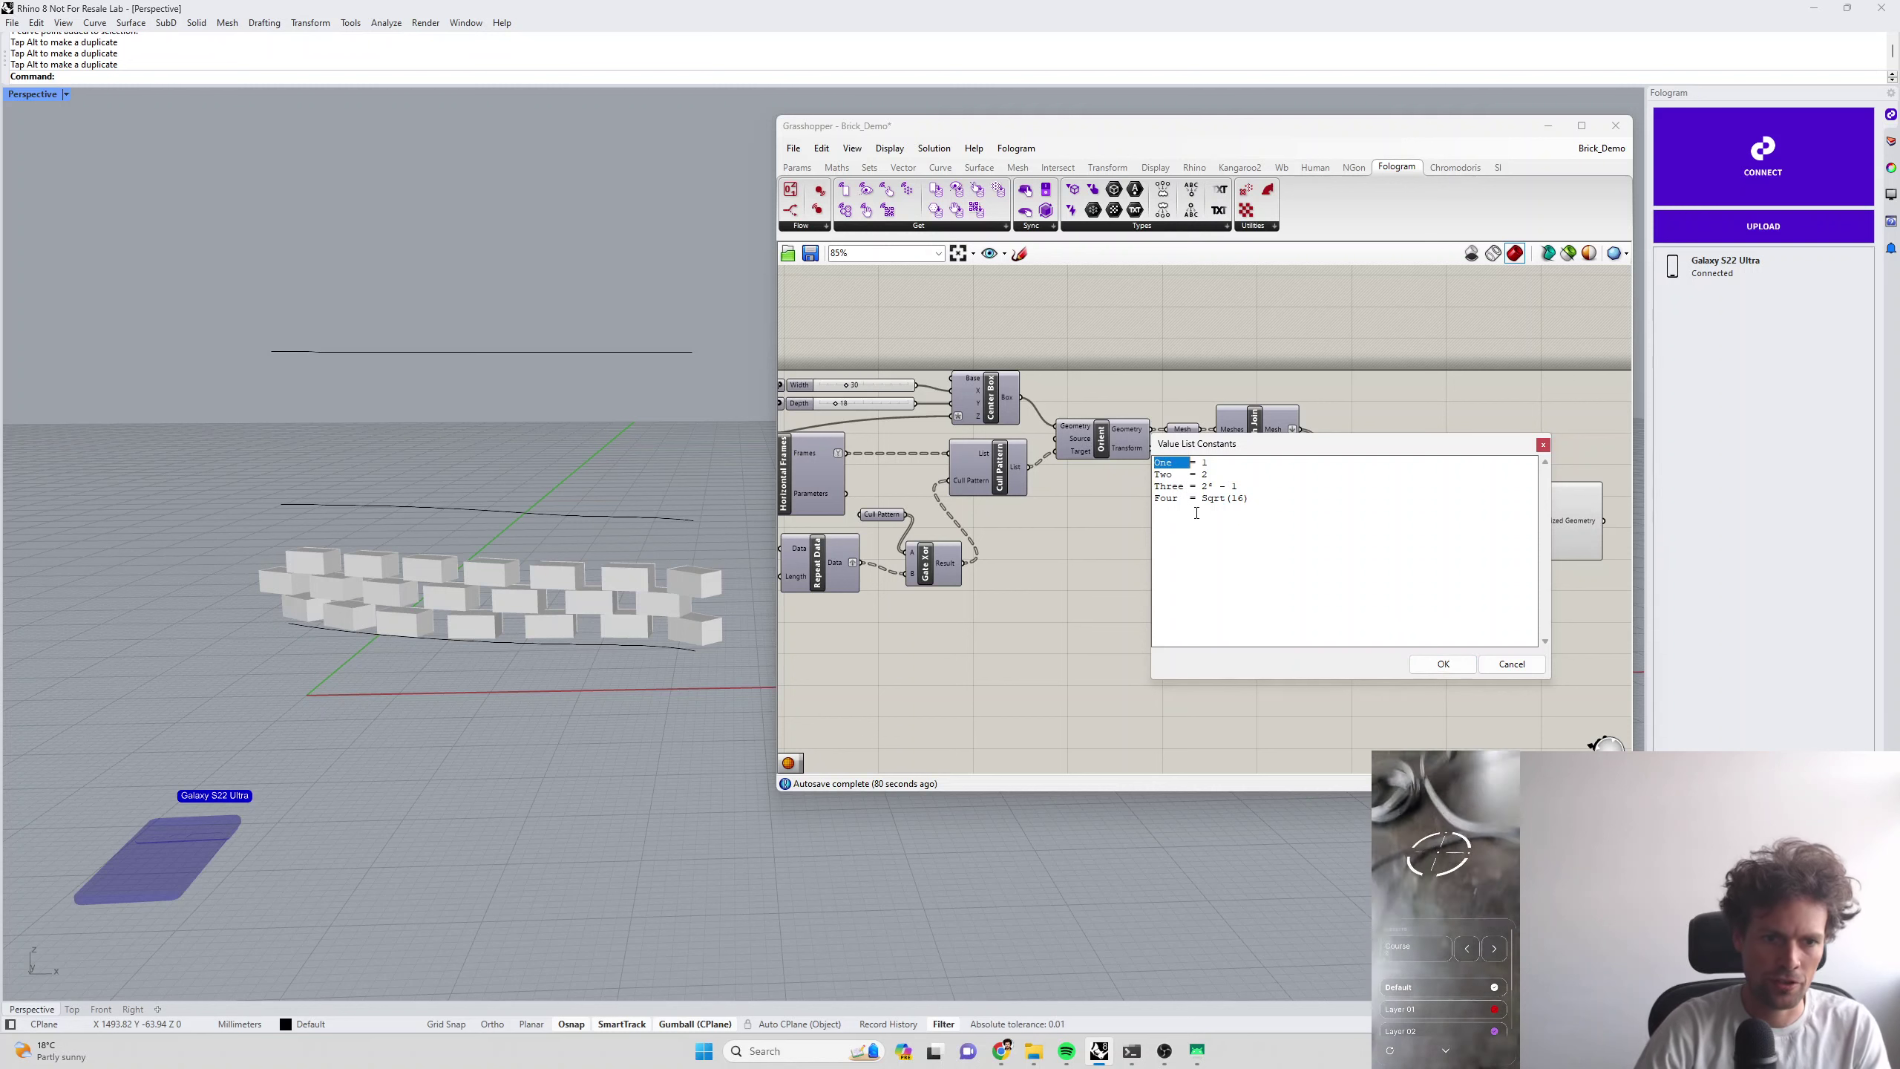
drag(1174, 462, 1148, 462)
text(Wireframe)
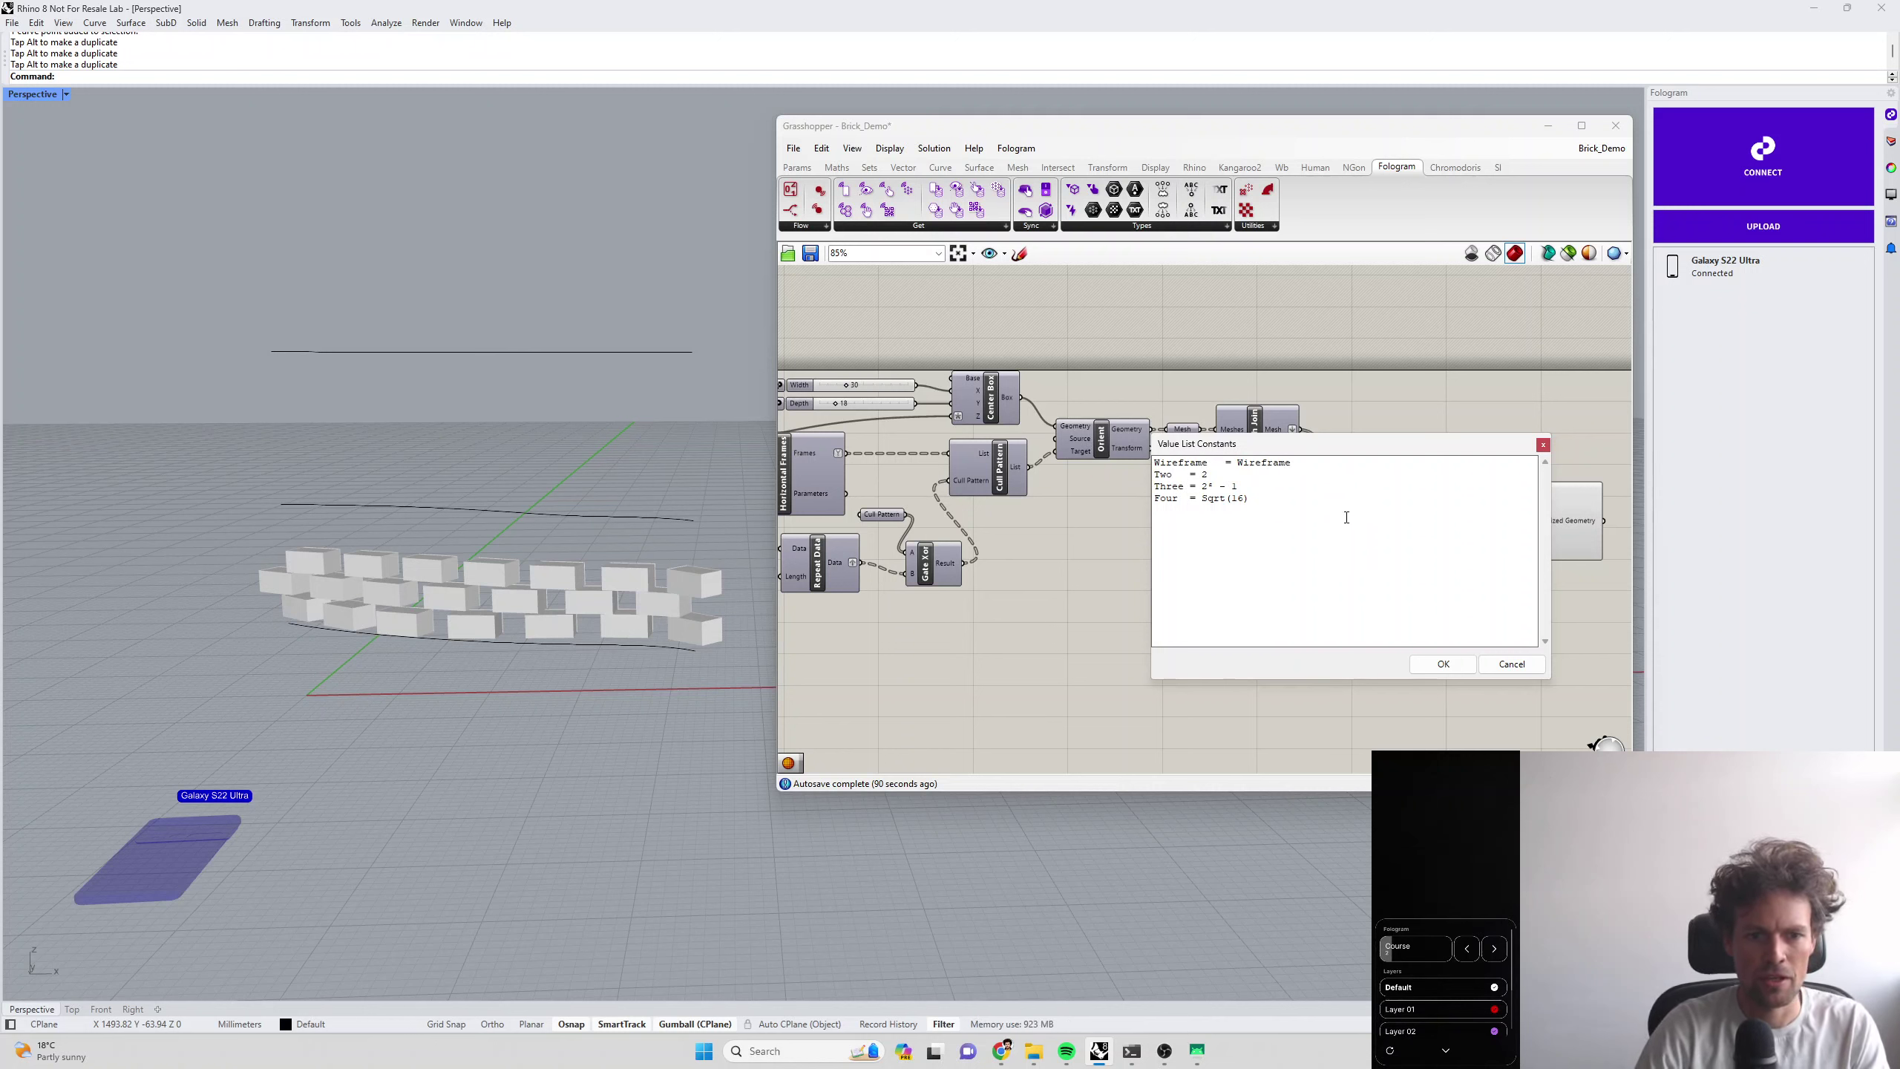
drag(1175, 444, 856, 395)
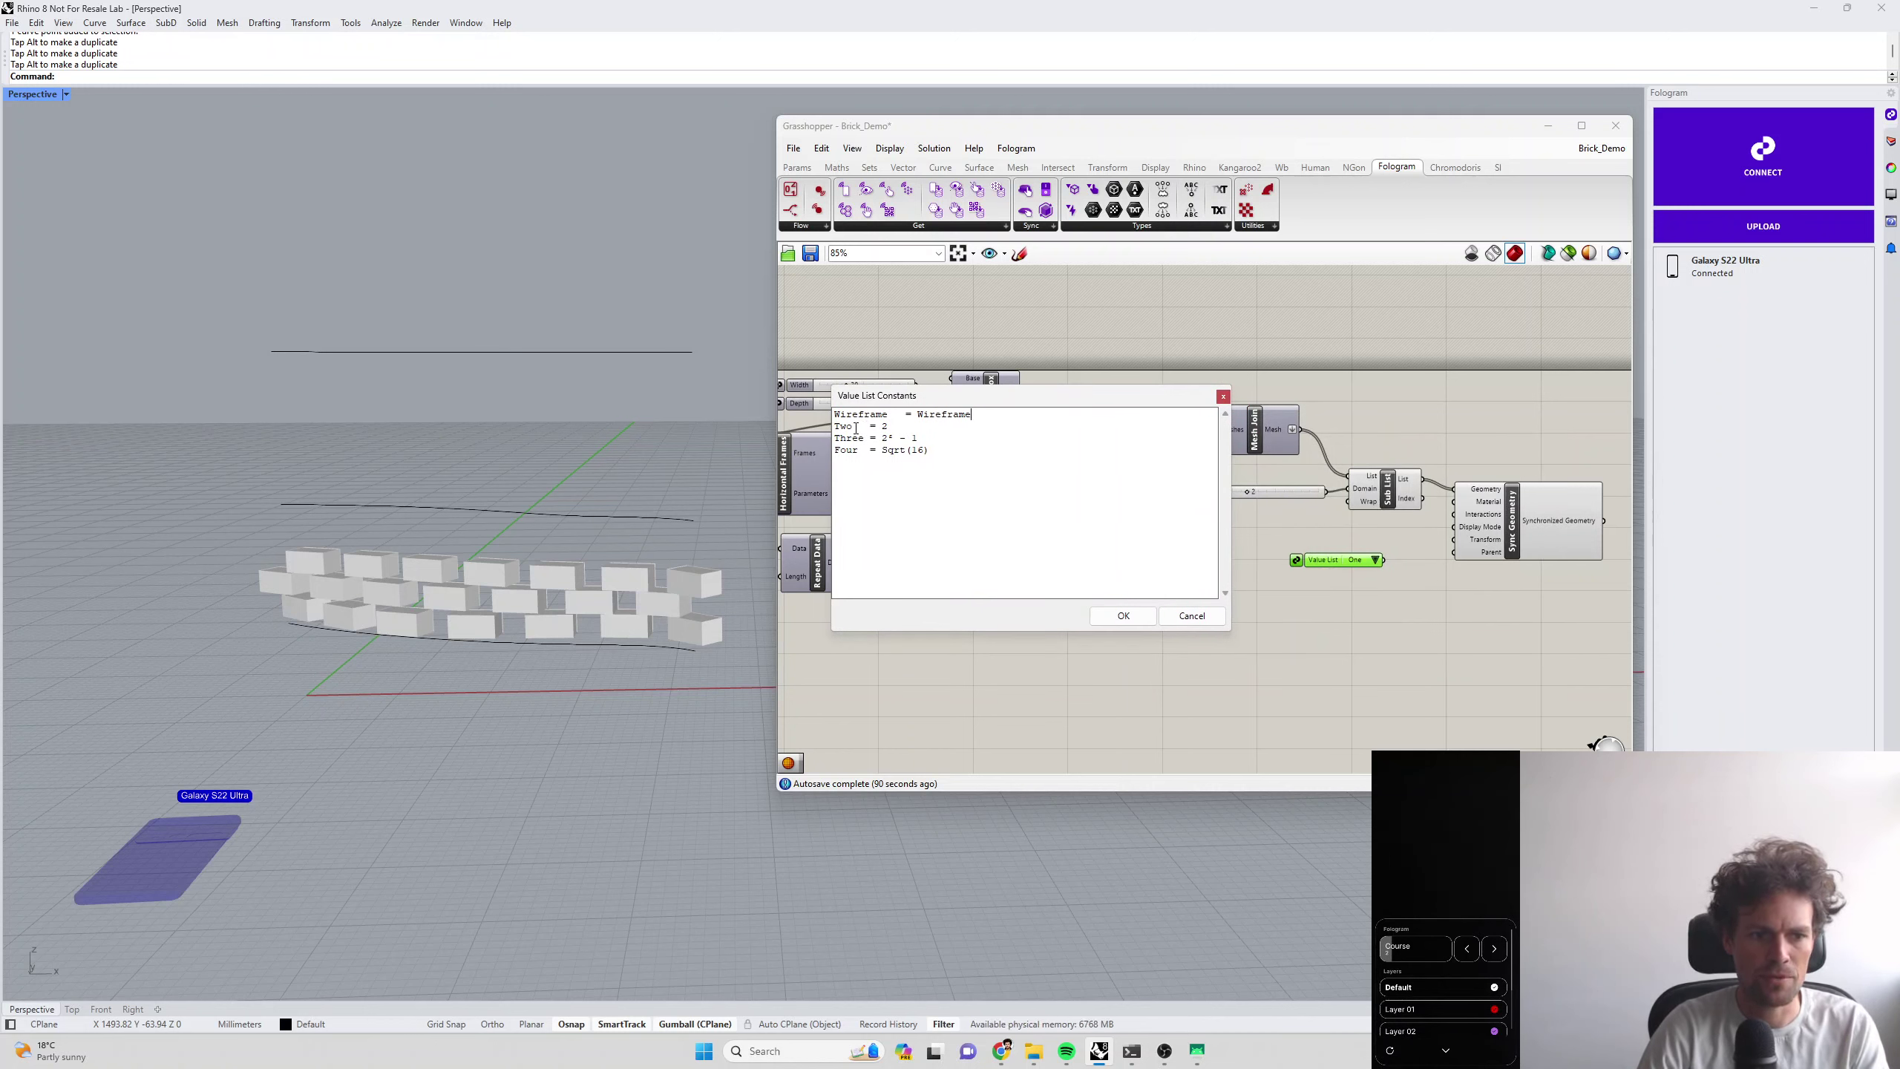
click(1476, 529)
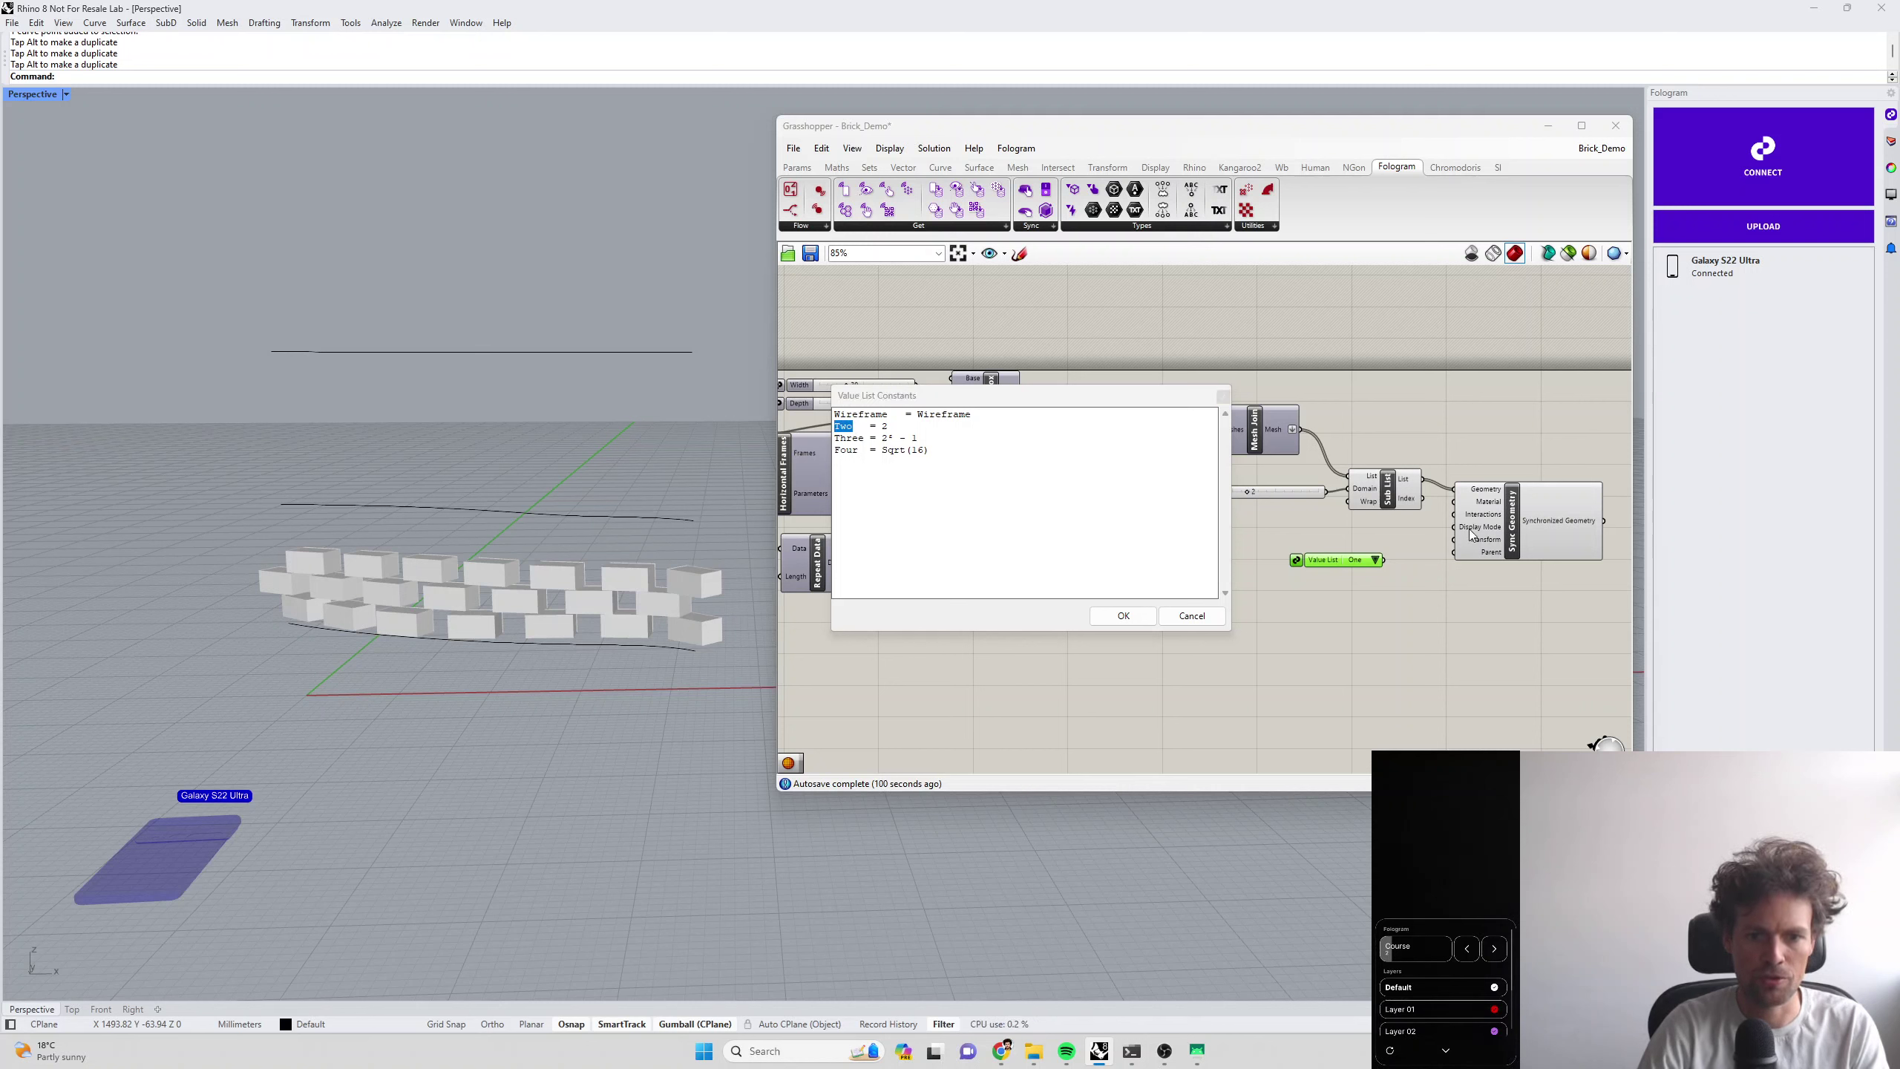
Rename the other entries to Rendered and OccludedWireframe, delete the fourth, and confirm
click(848, 426)
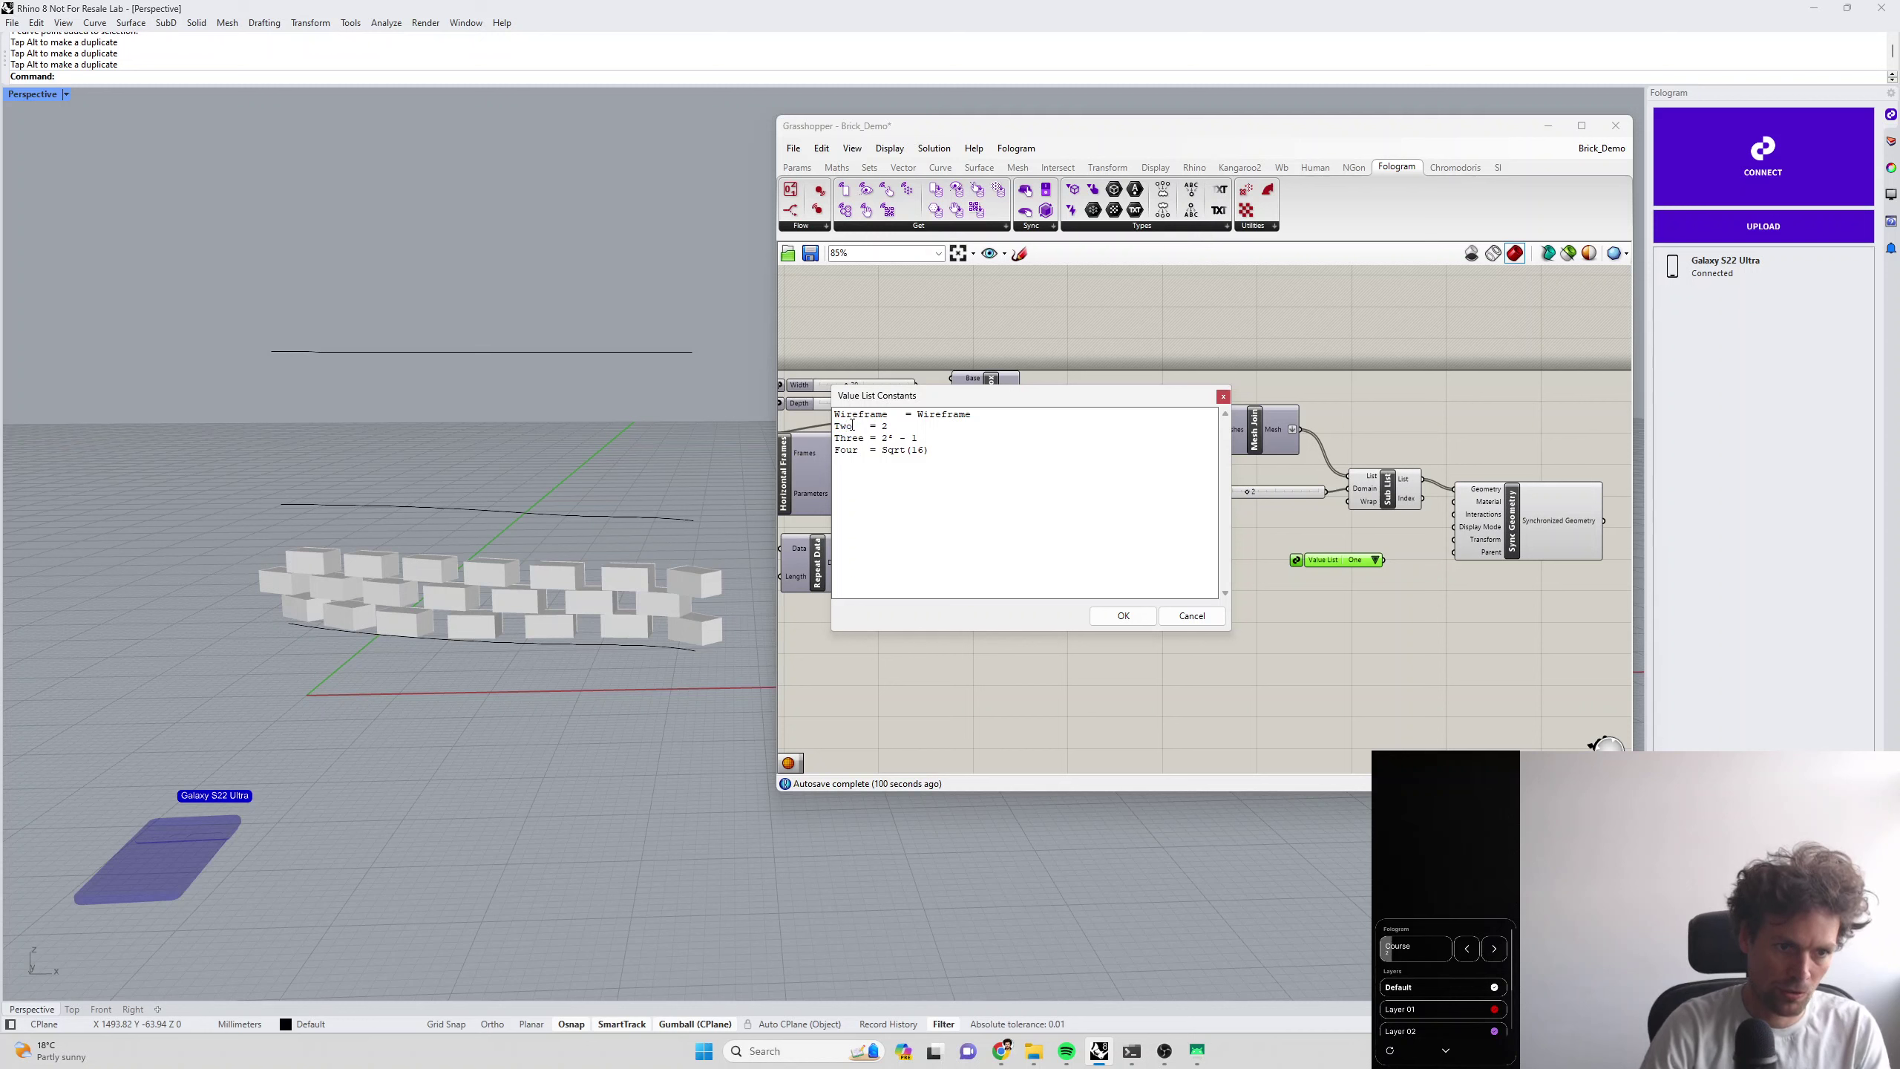
text(Rendered   = )
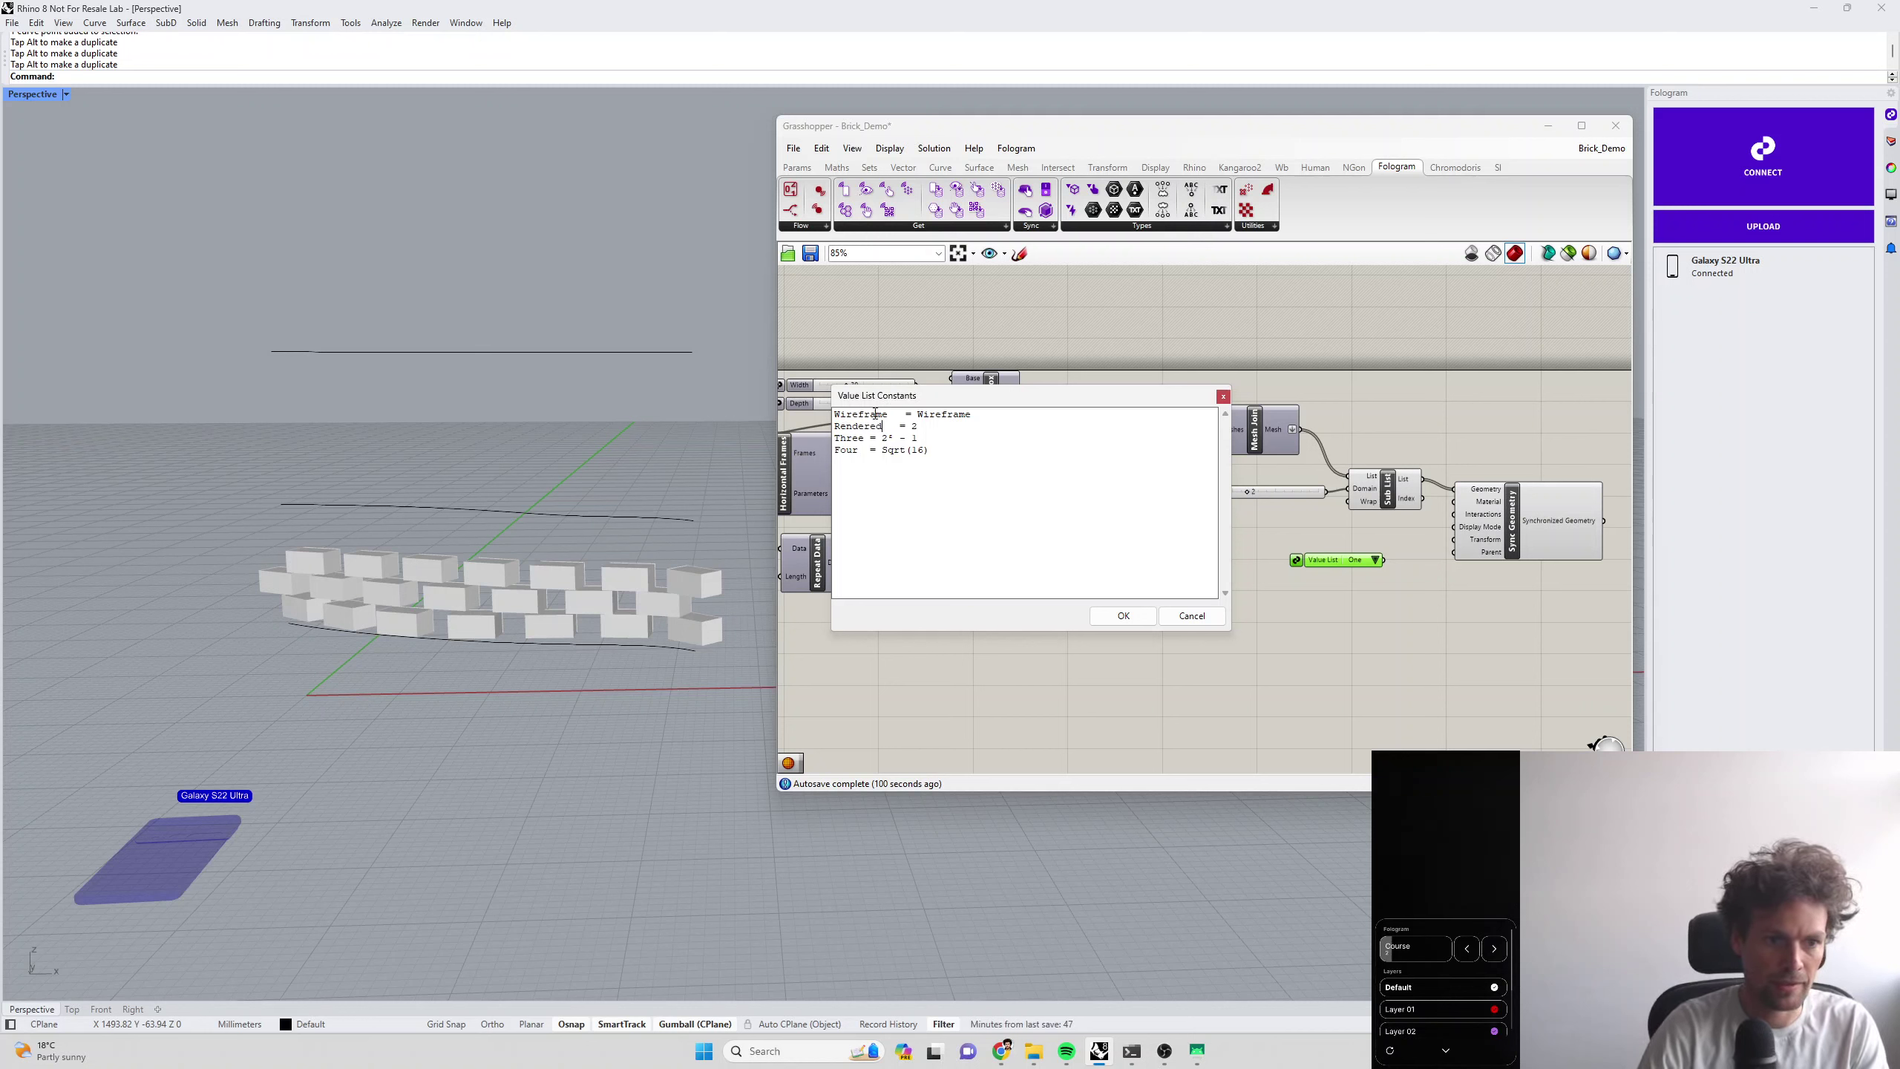
text(Rendered )
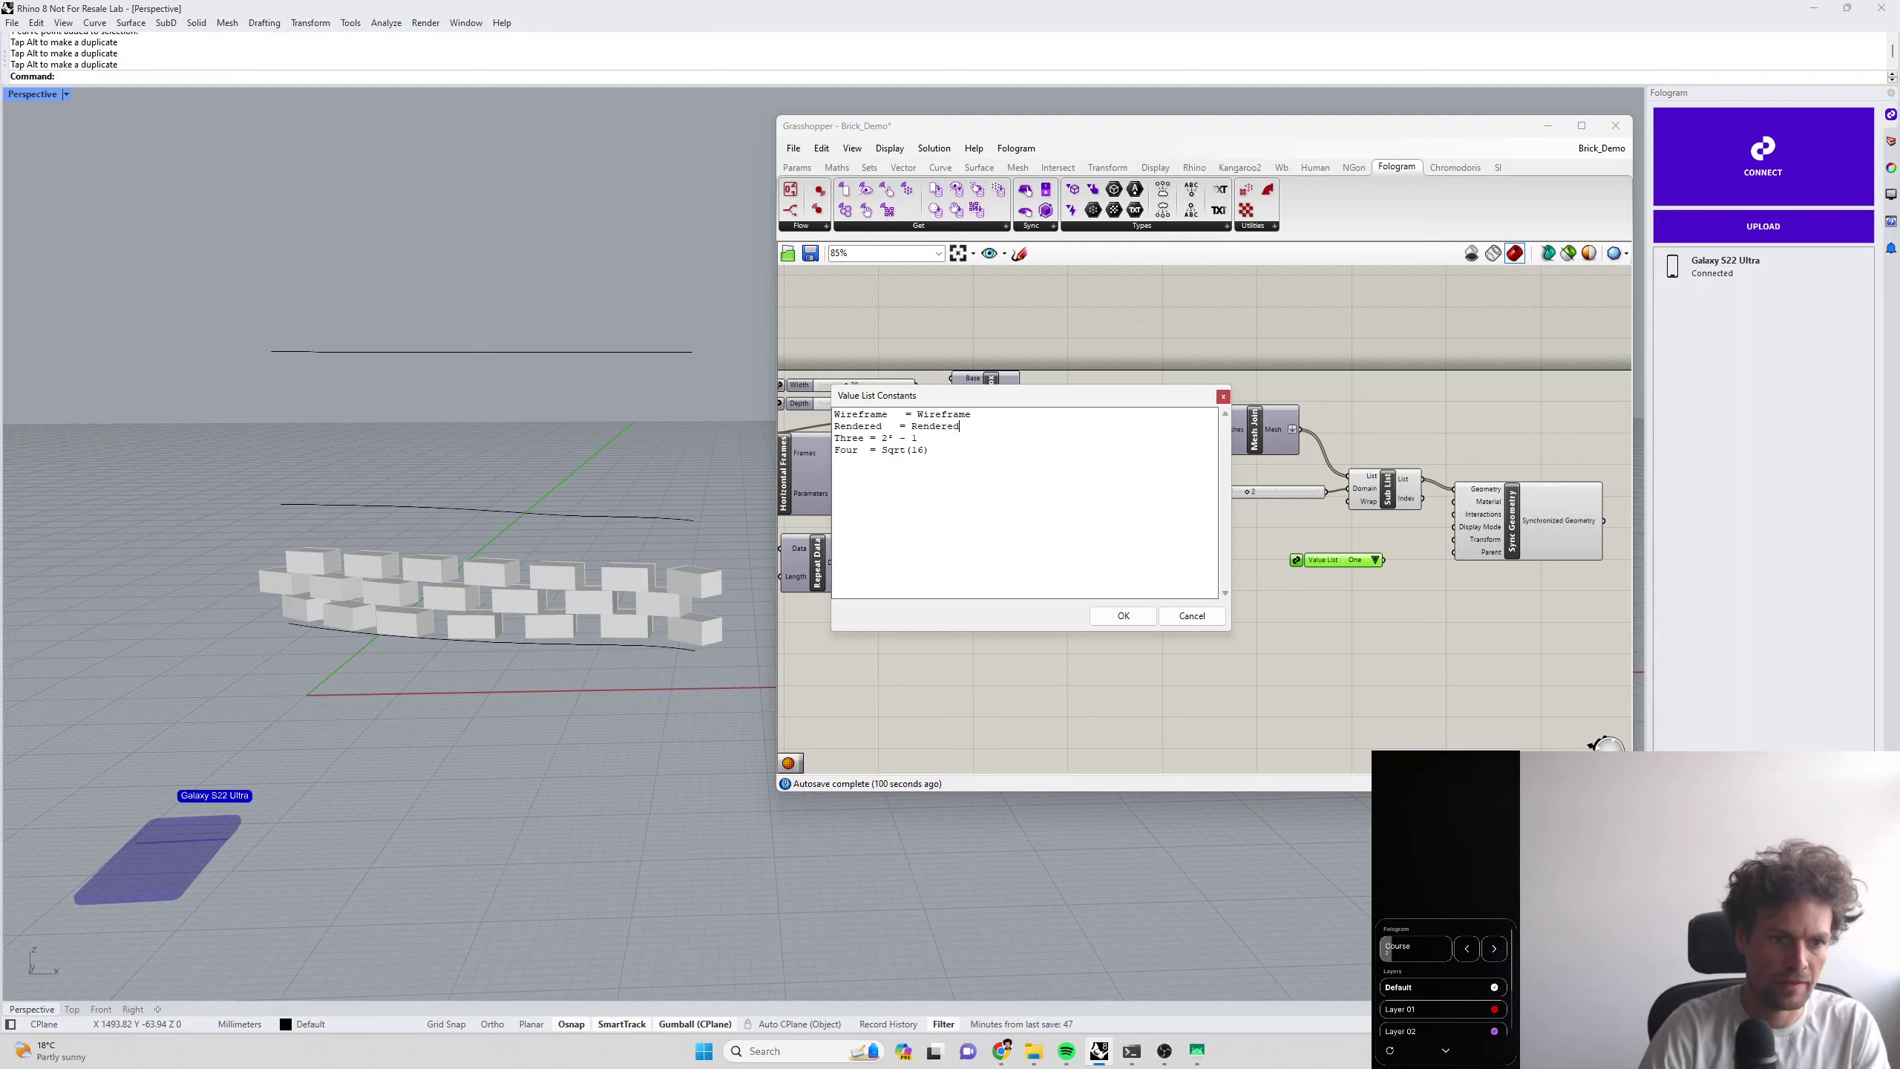
text(O)
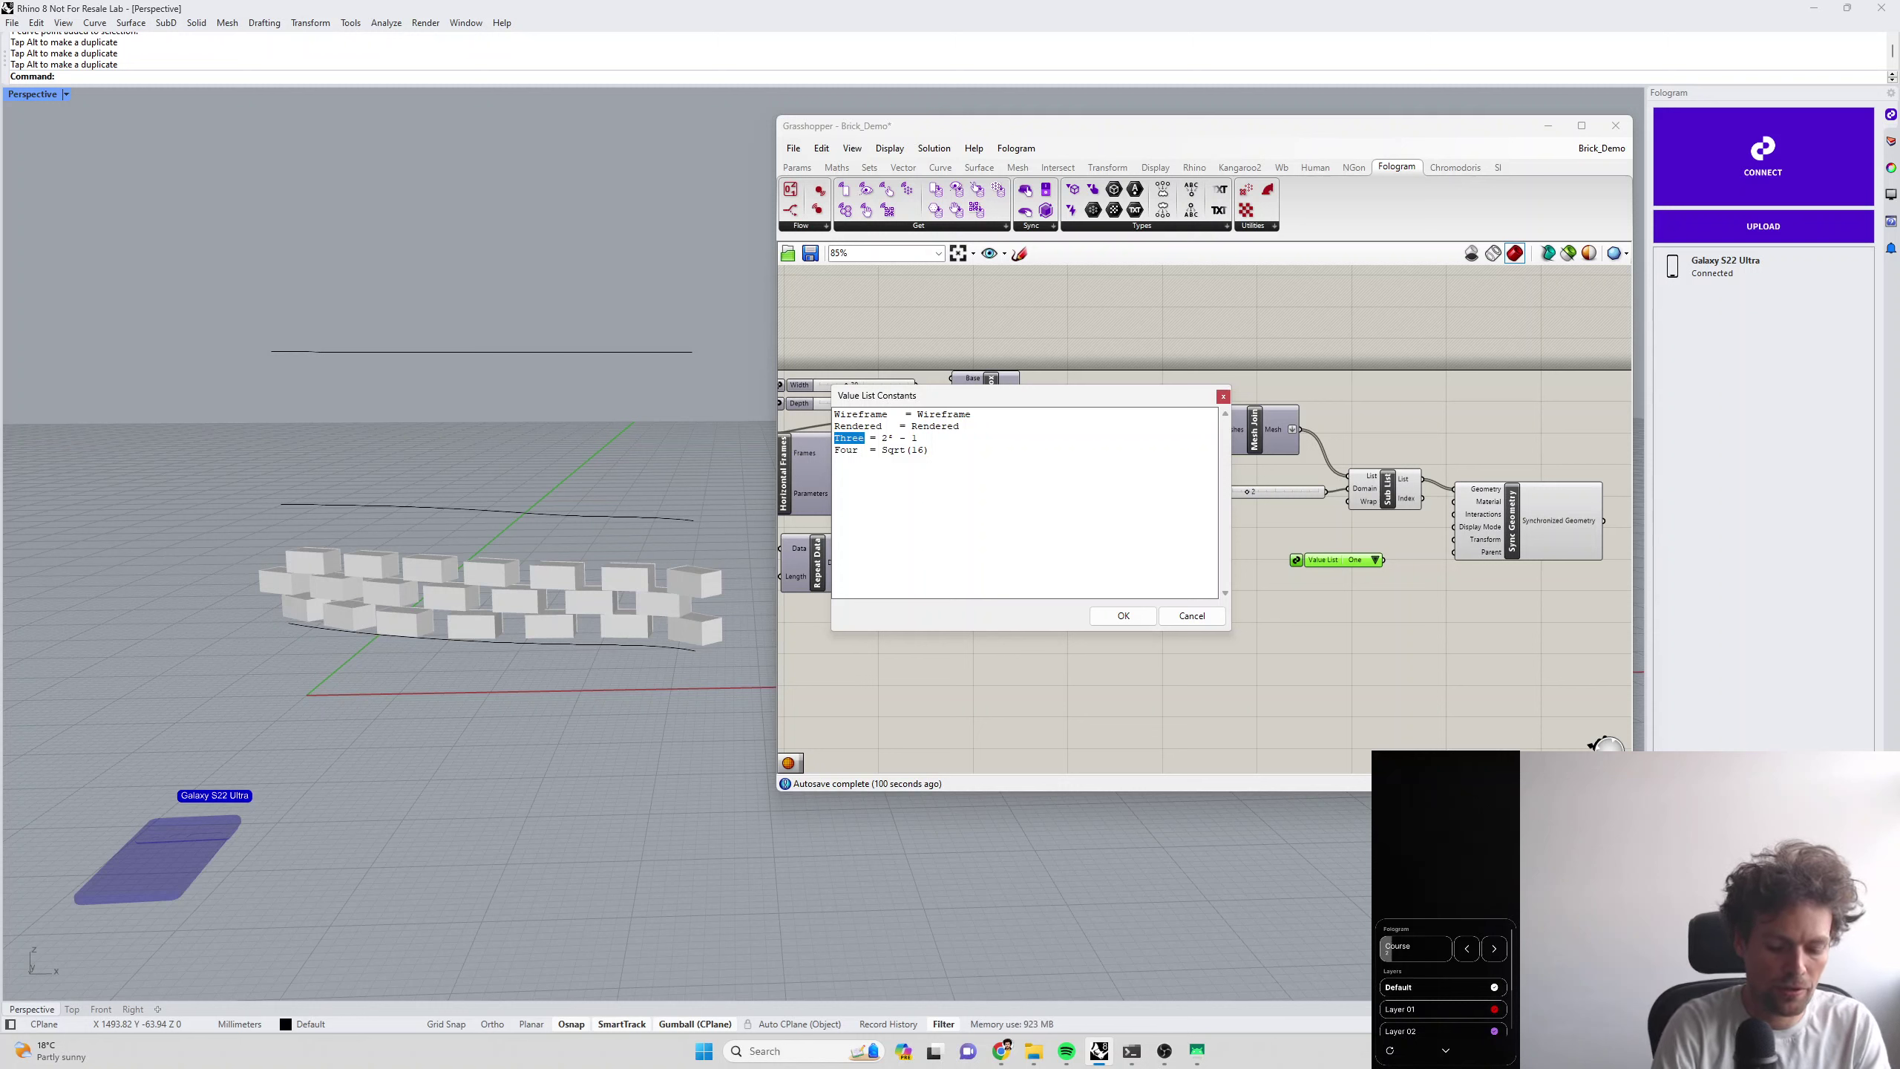
text(ccluded)
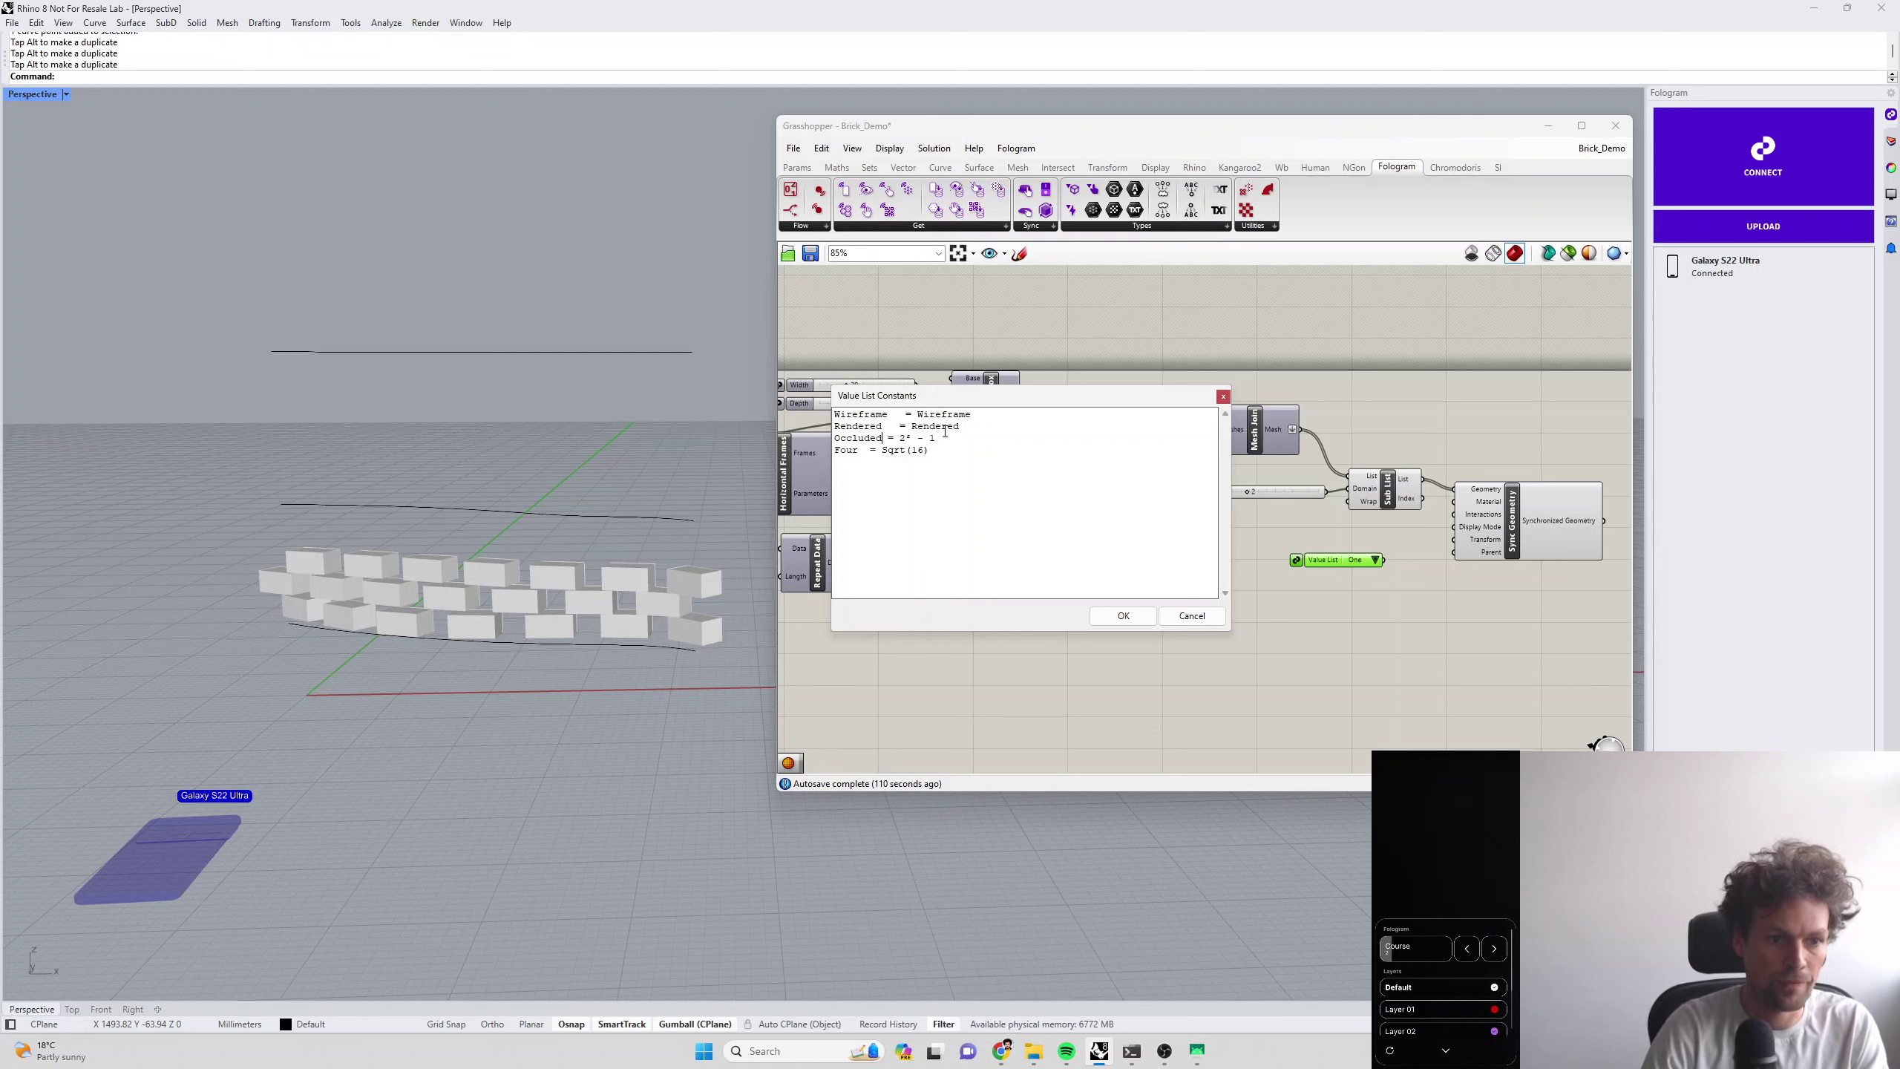
click(880, 440)
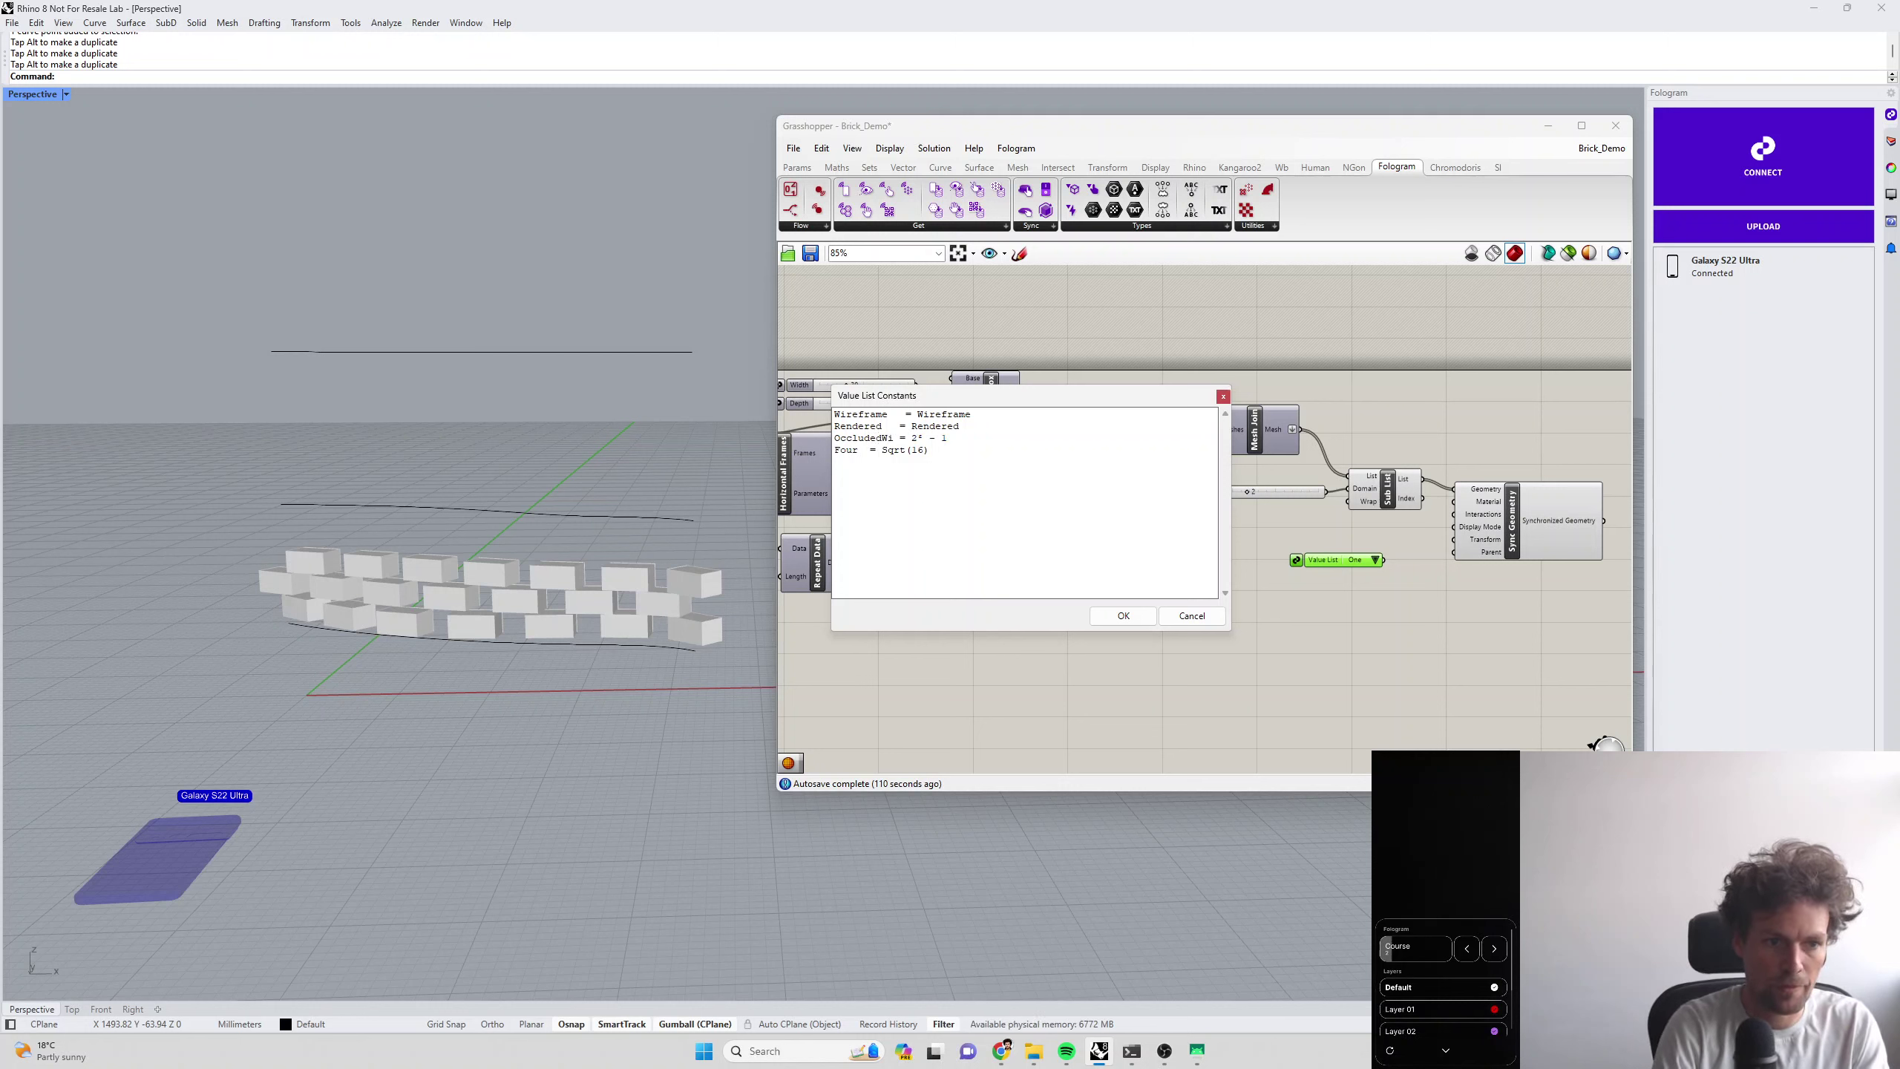
text(Wireframe)
drag(934, 439, 834, 439)
drag(984, 437, 822, 451)
text(OccludedWireframe)
key(BackSpace)
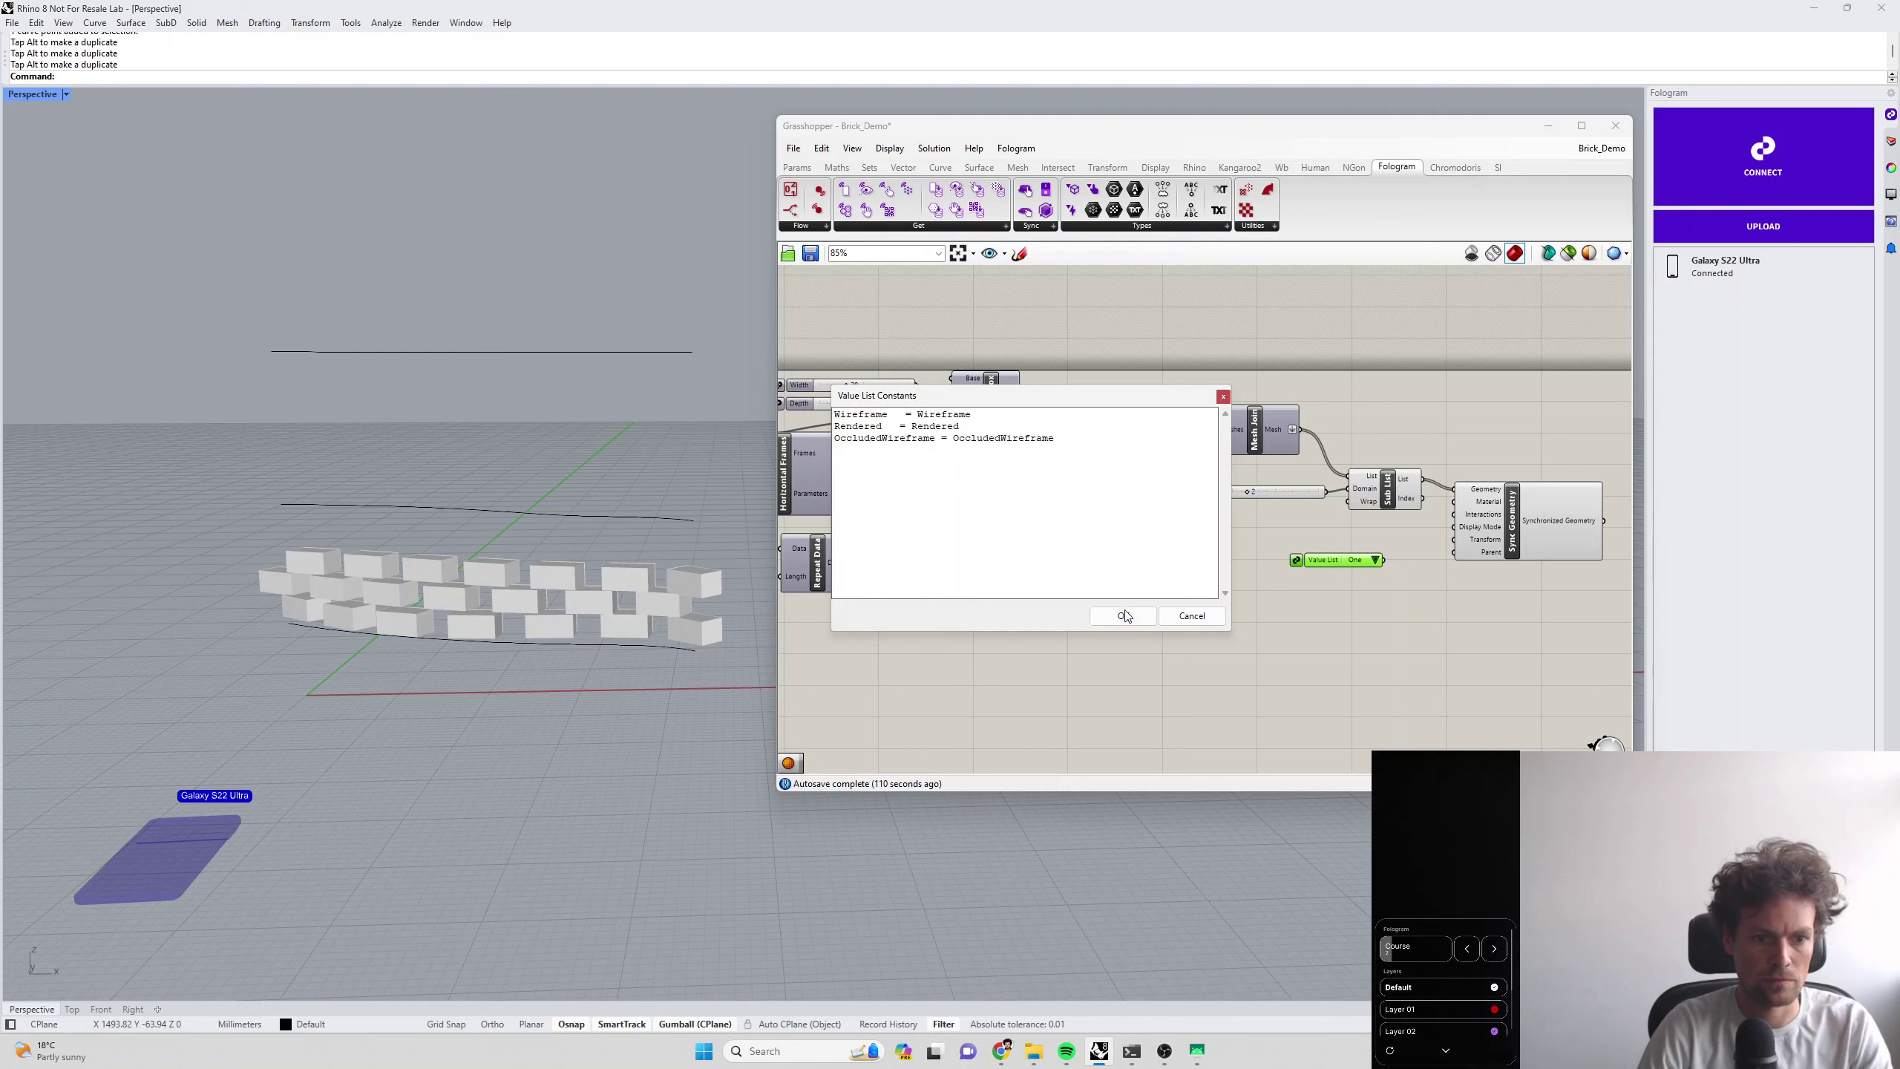
click(1126, 616)
Check the value list's three options and the Display Mode input's choices without changing them
click(1419, 560)
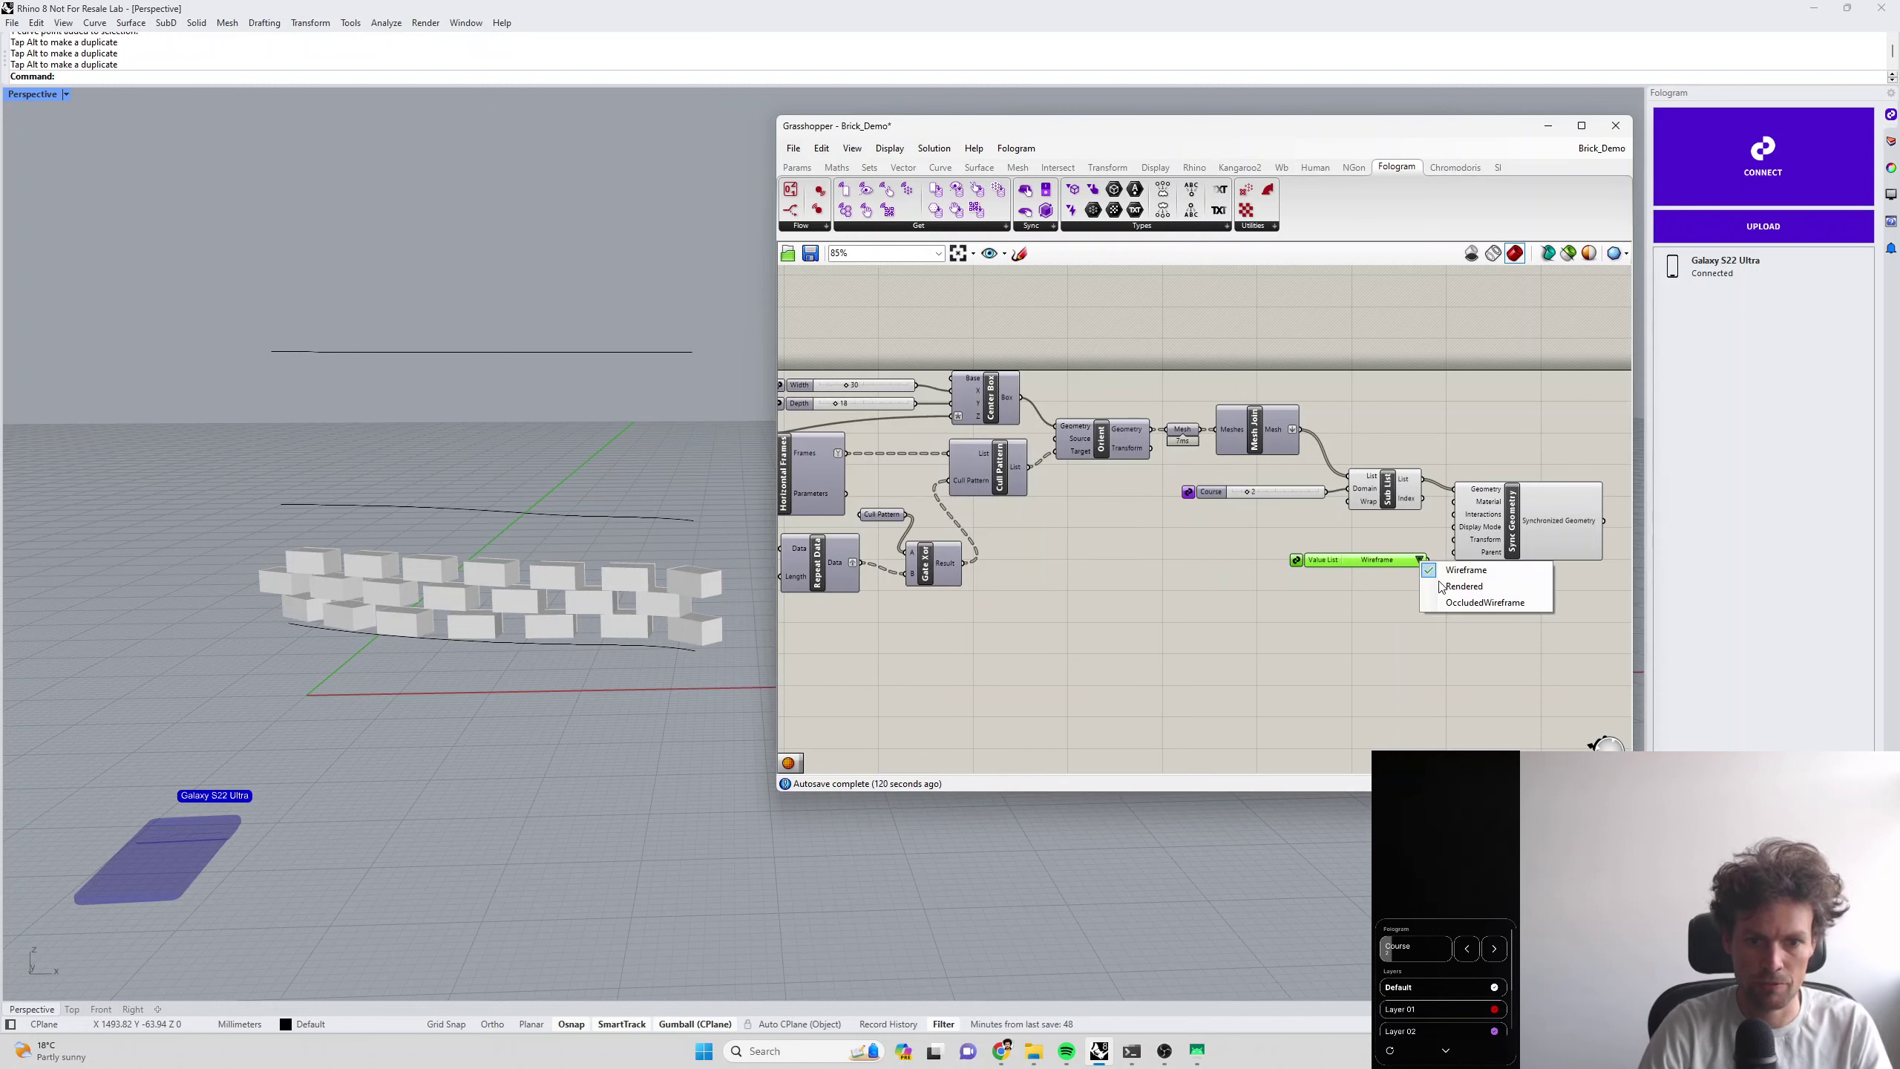
click(1390, 640)
right_click(1479, 531)
mouse_move(1540, 657)
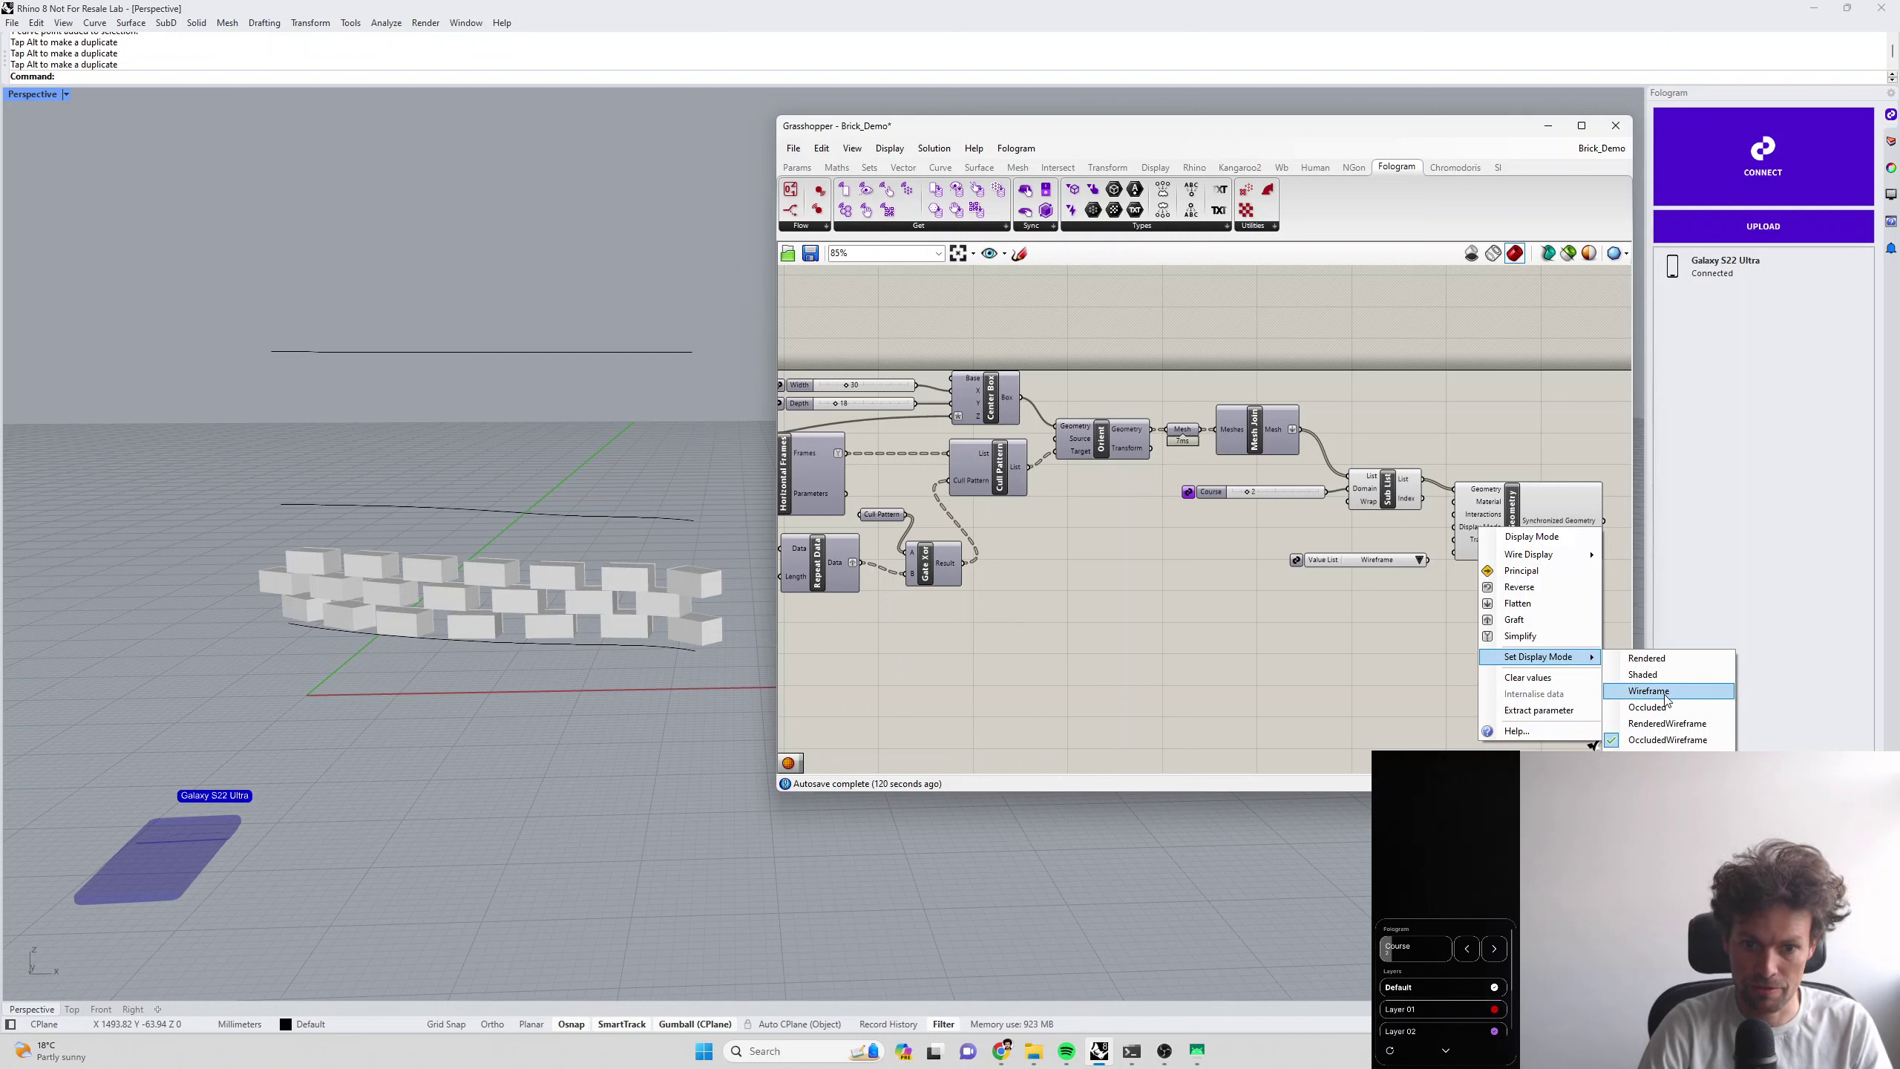
click(1430, 658)
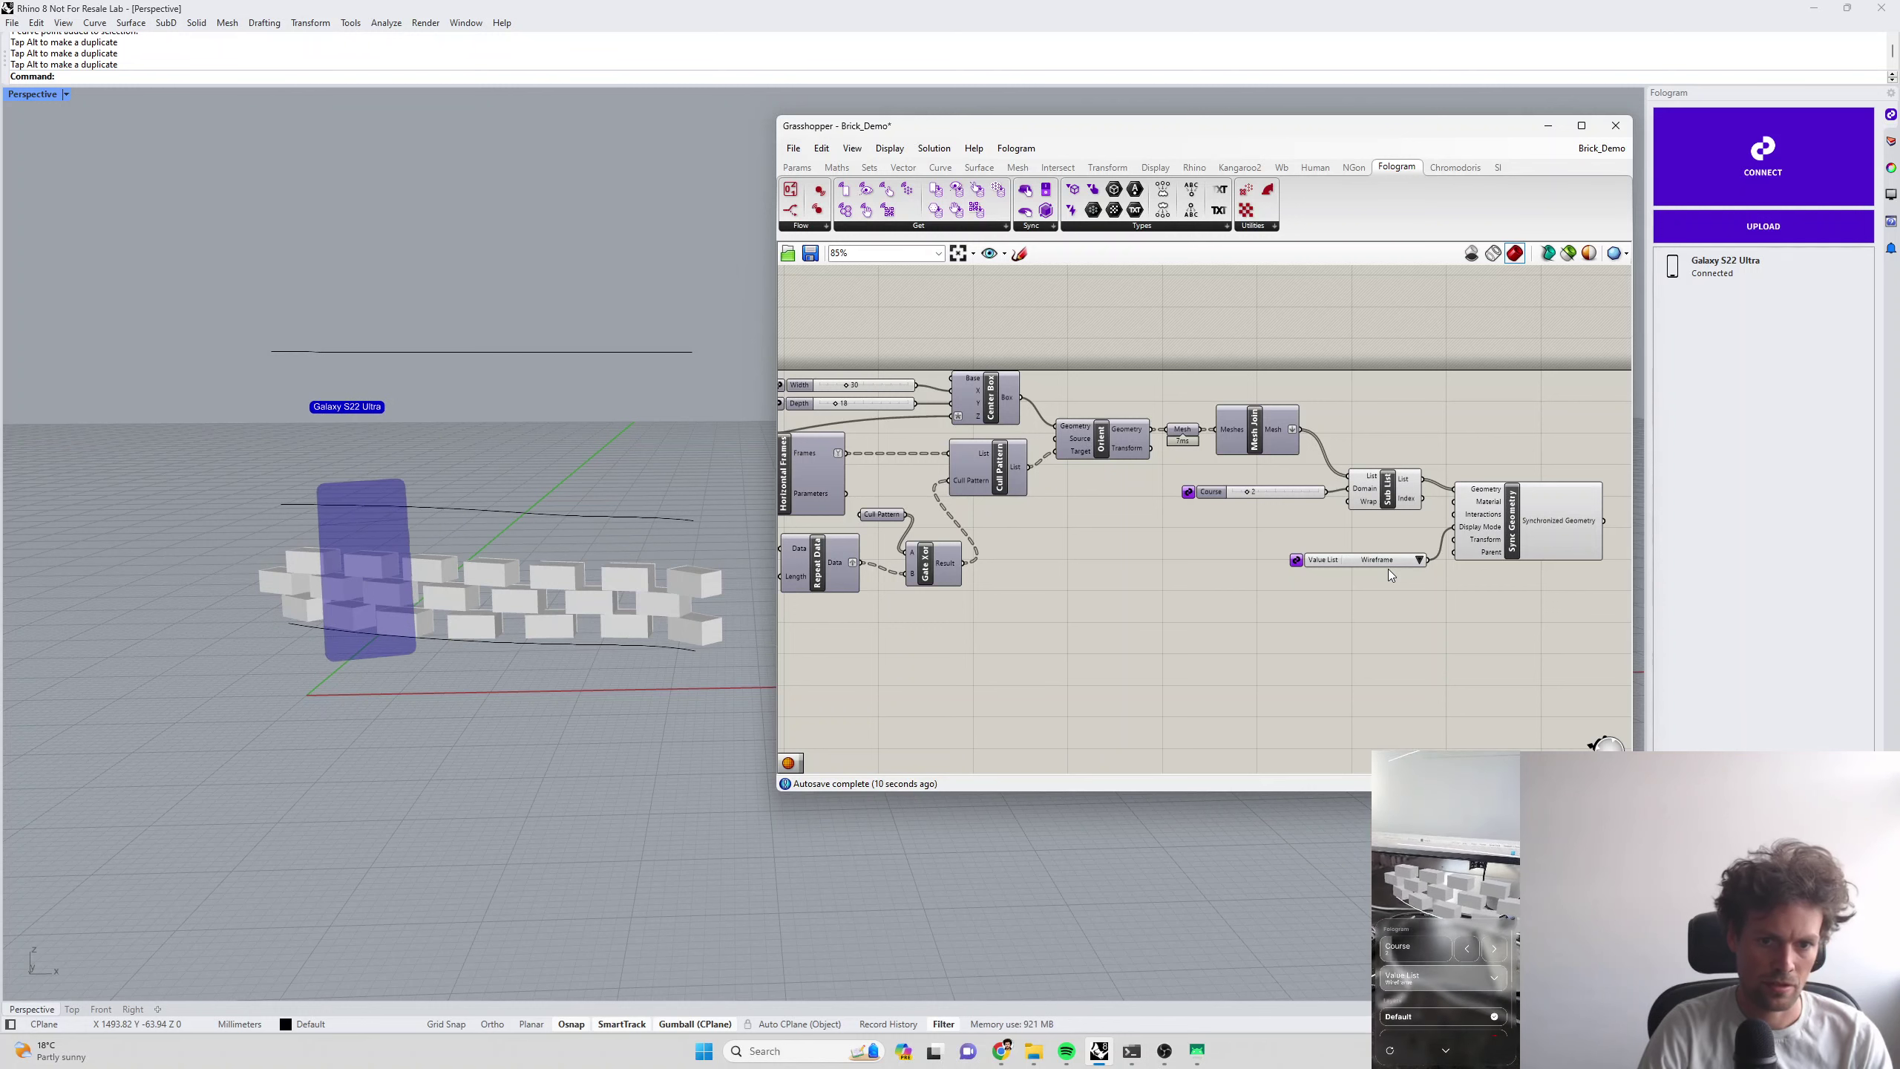
Move the Value List left and attach a Panel showing its Wireframe output
drag(1368, 559, 1287, 553)
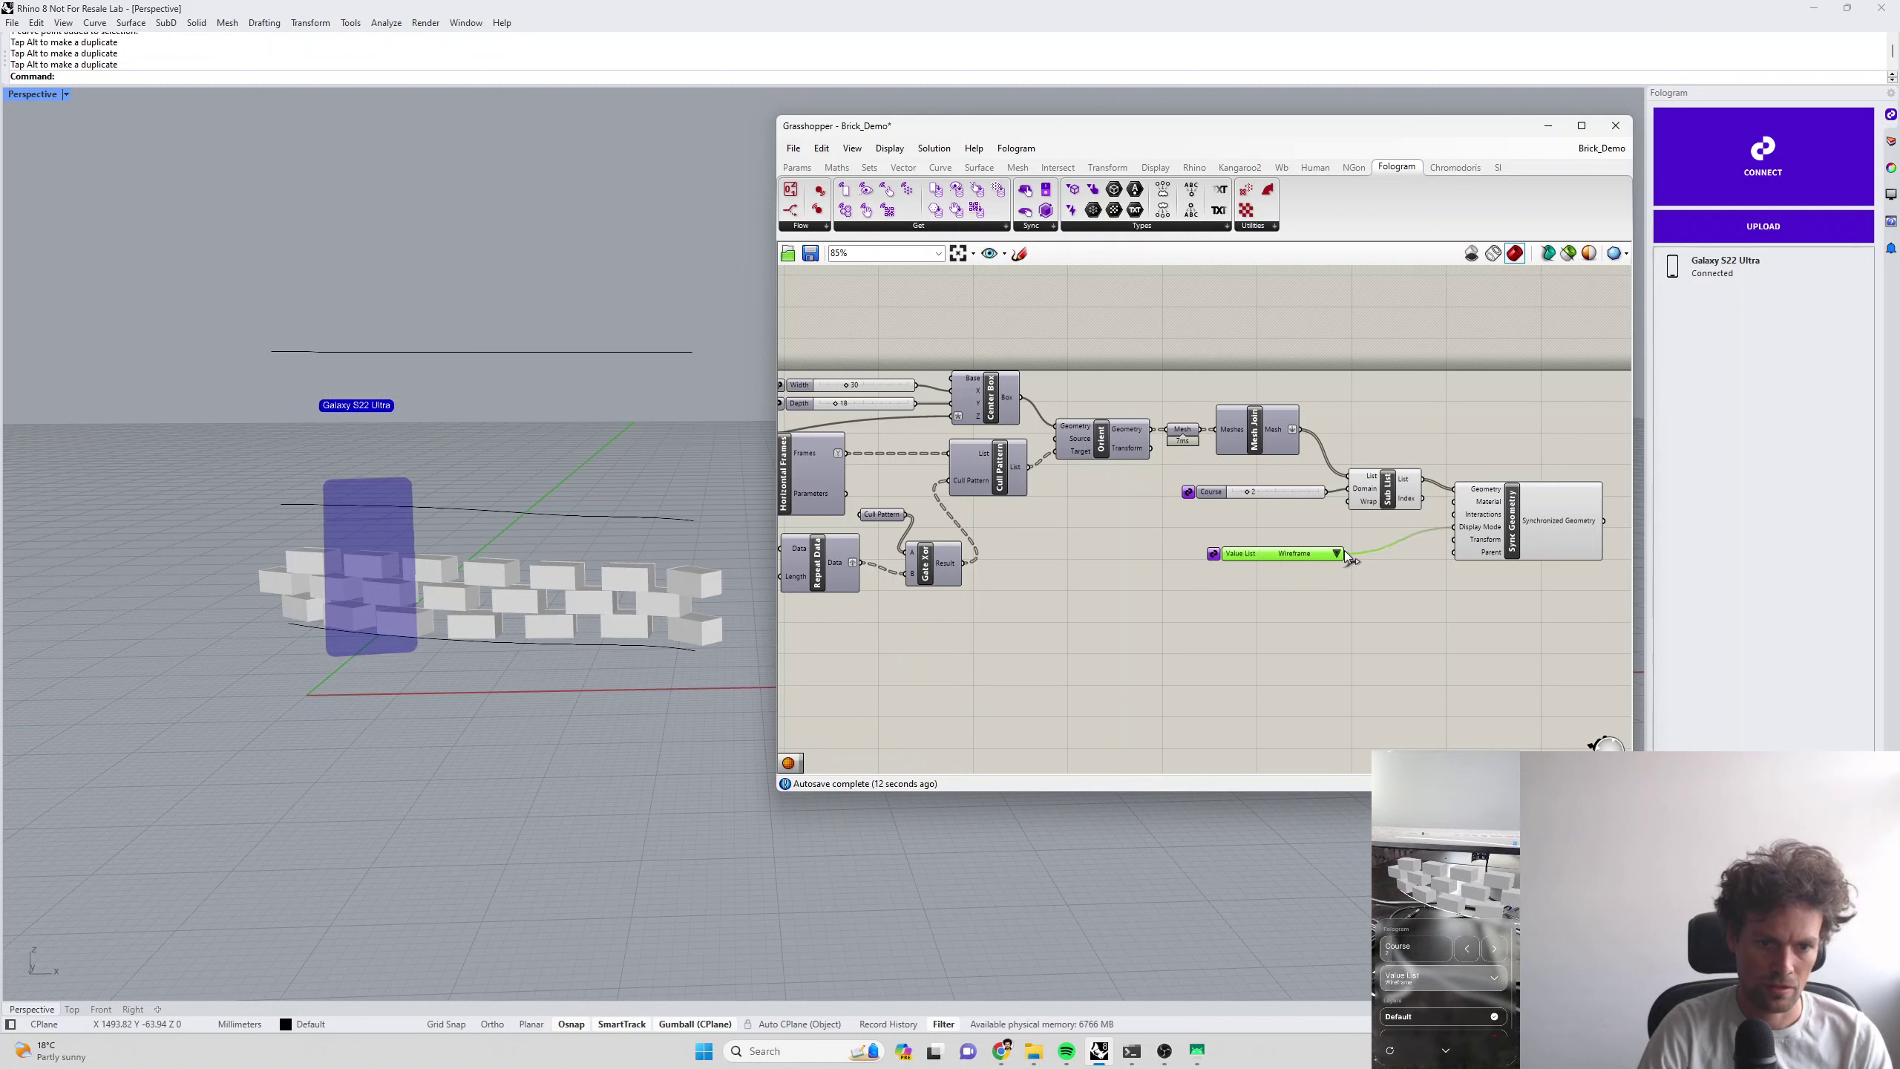
click(1110, 228)
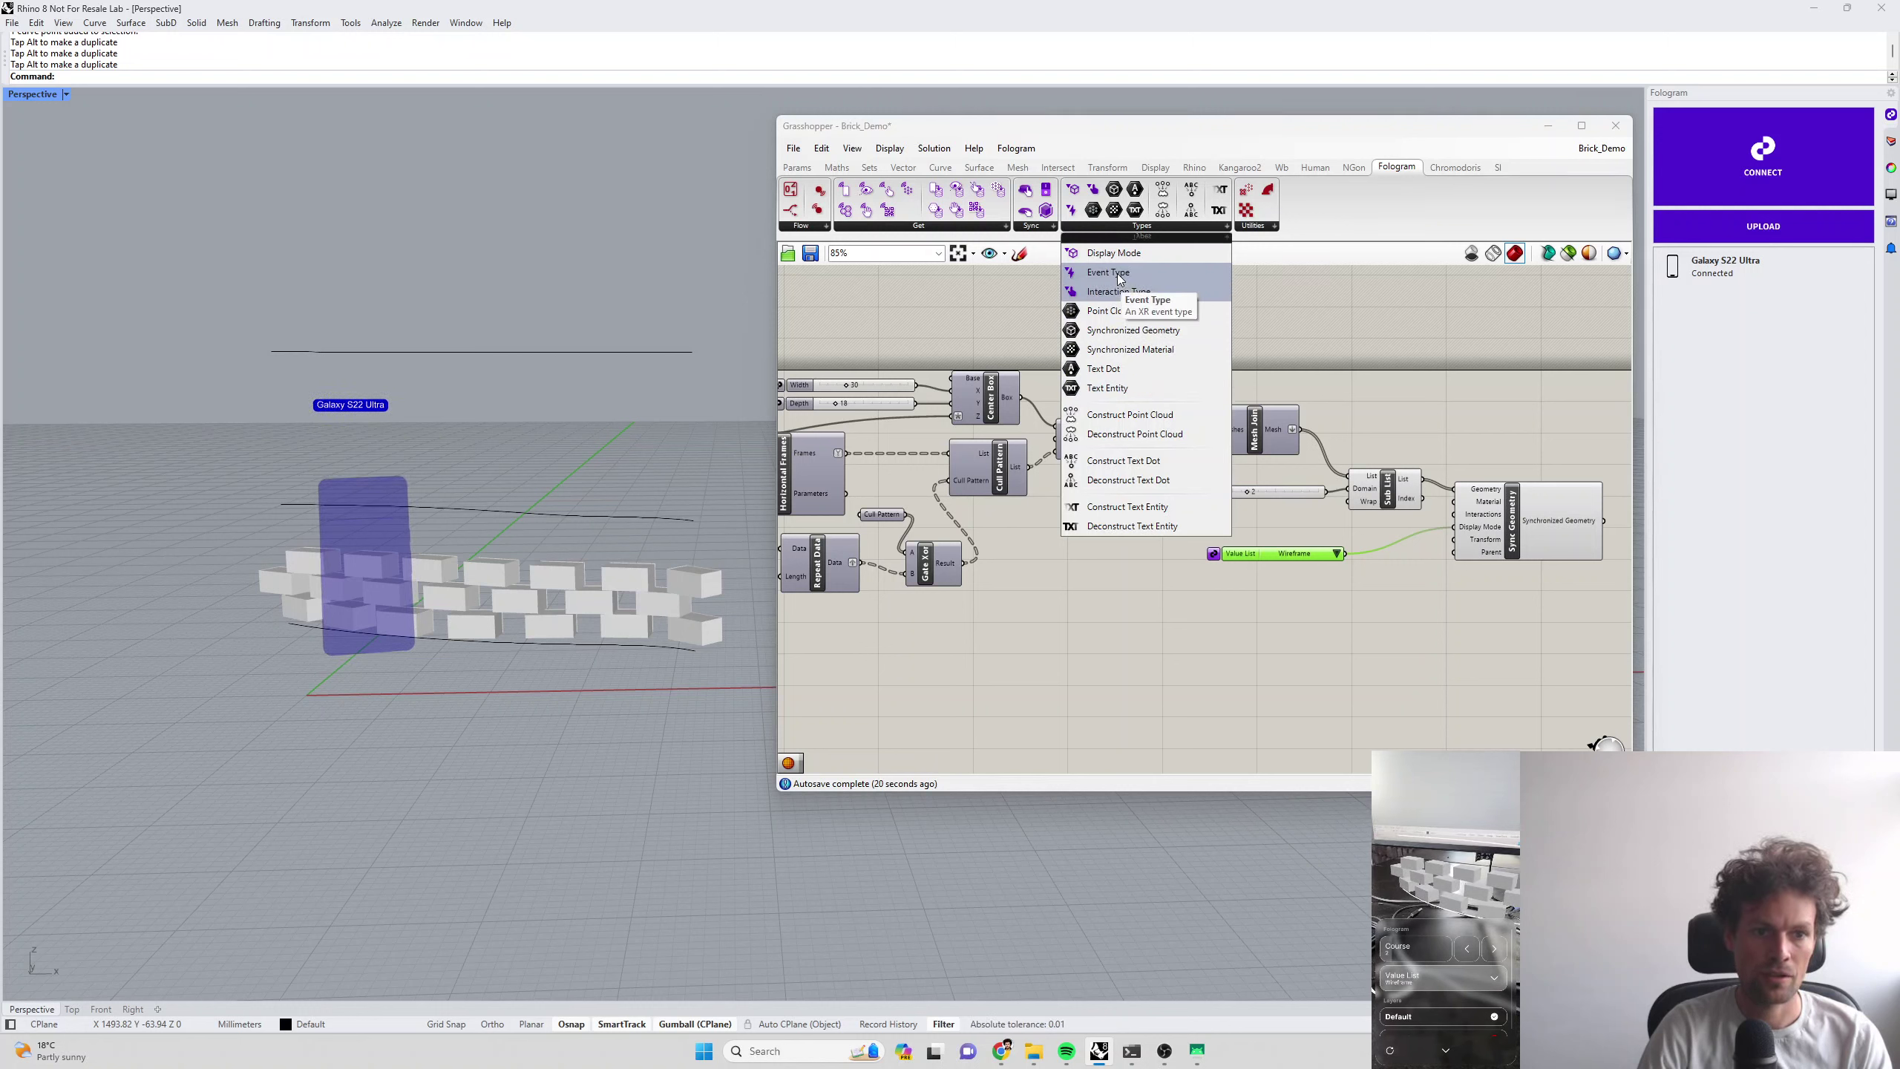
drag(1113, 253, 1362, 589)
key(Delete)
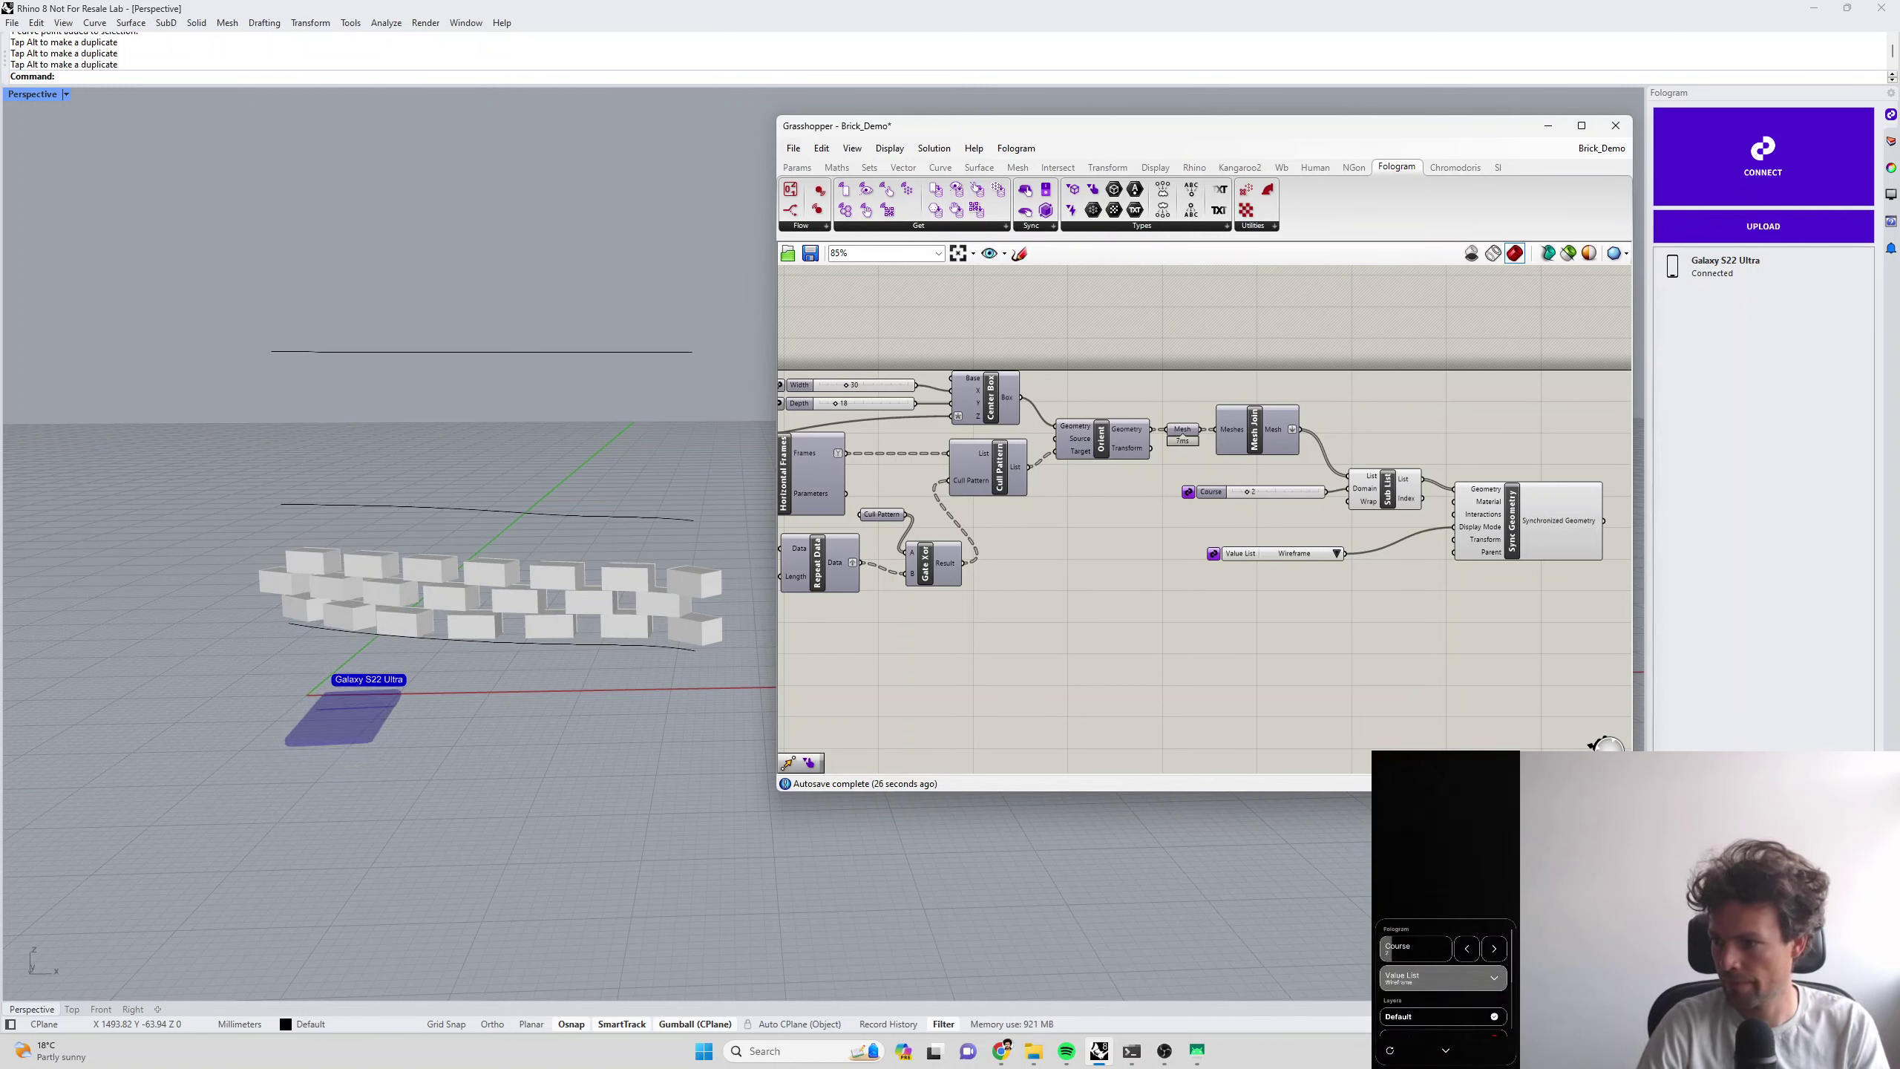
drag(1345, 553, 1316, 615)
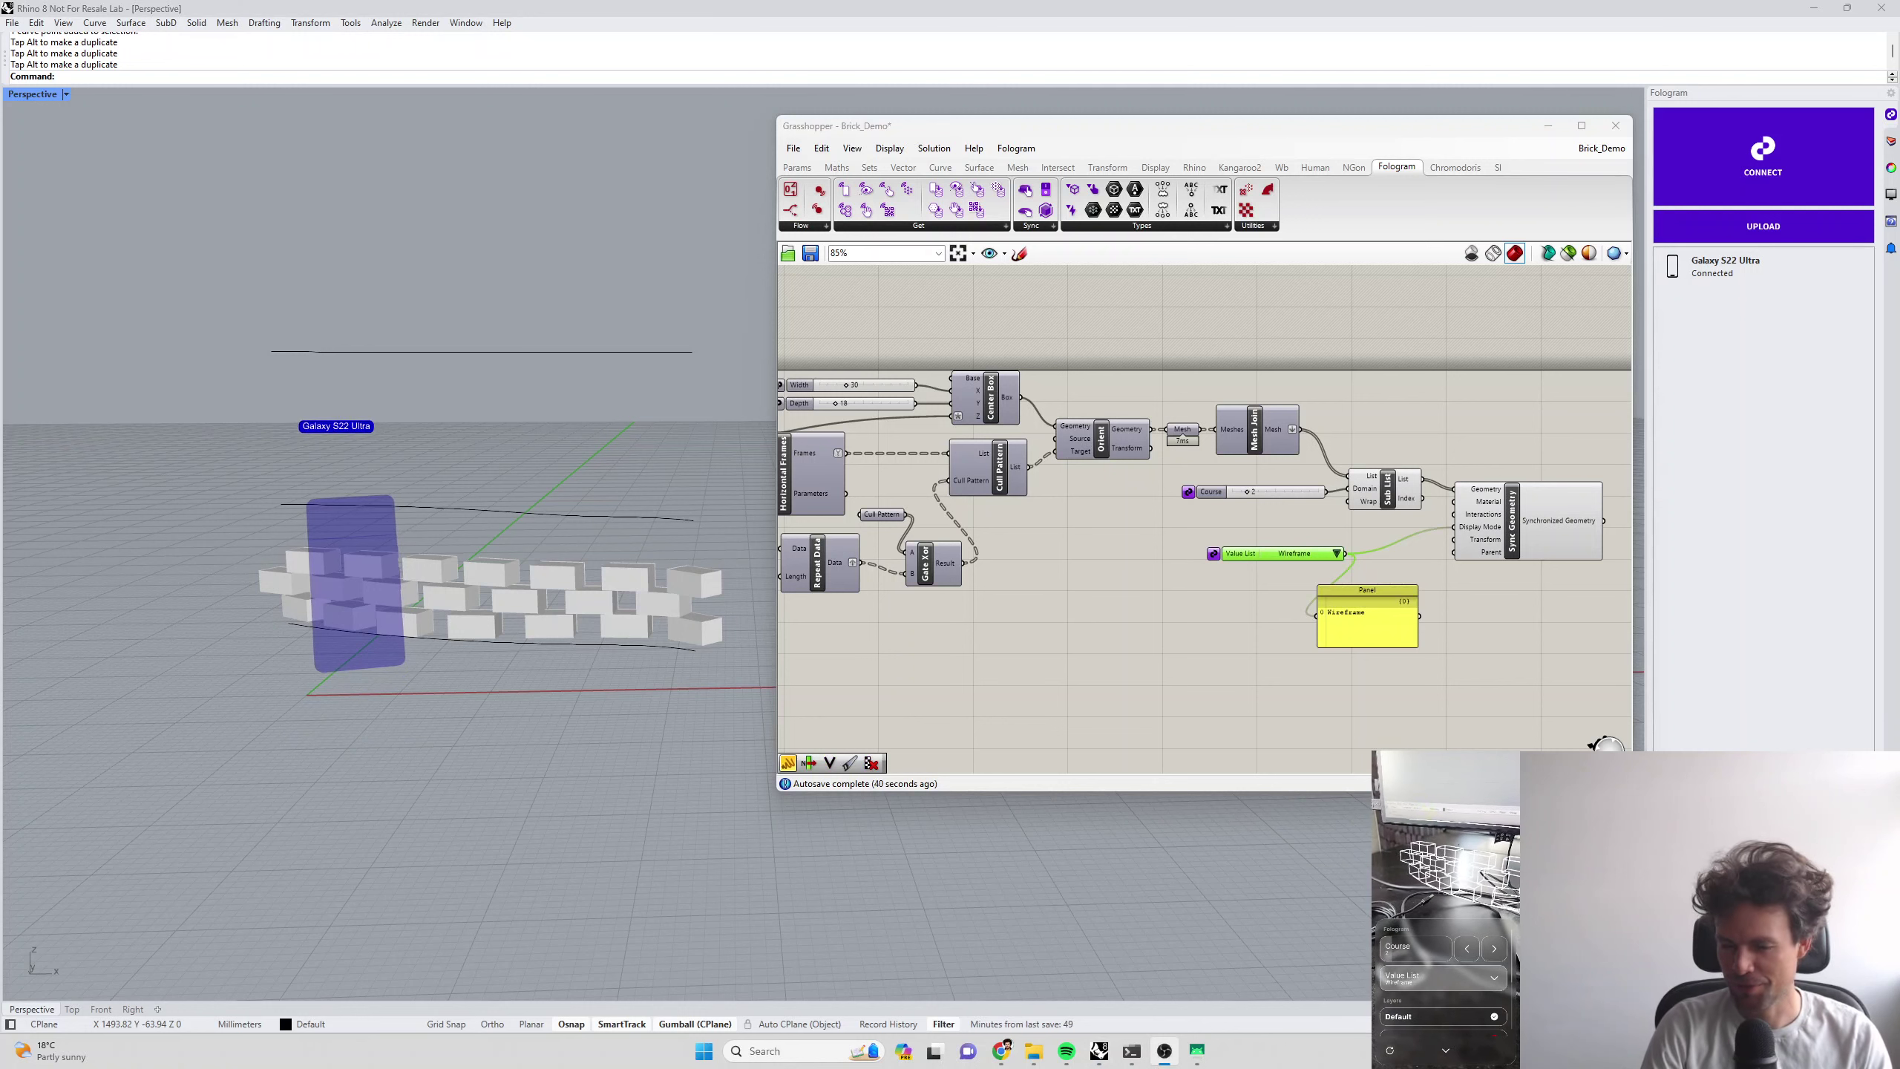
Confirm the Value List's quoted constants and switch its selection to OccludedWireframe
double_click(1285, 552)
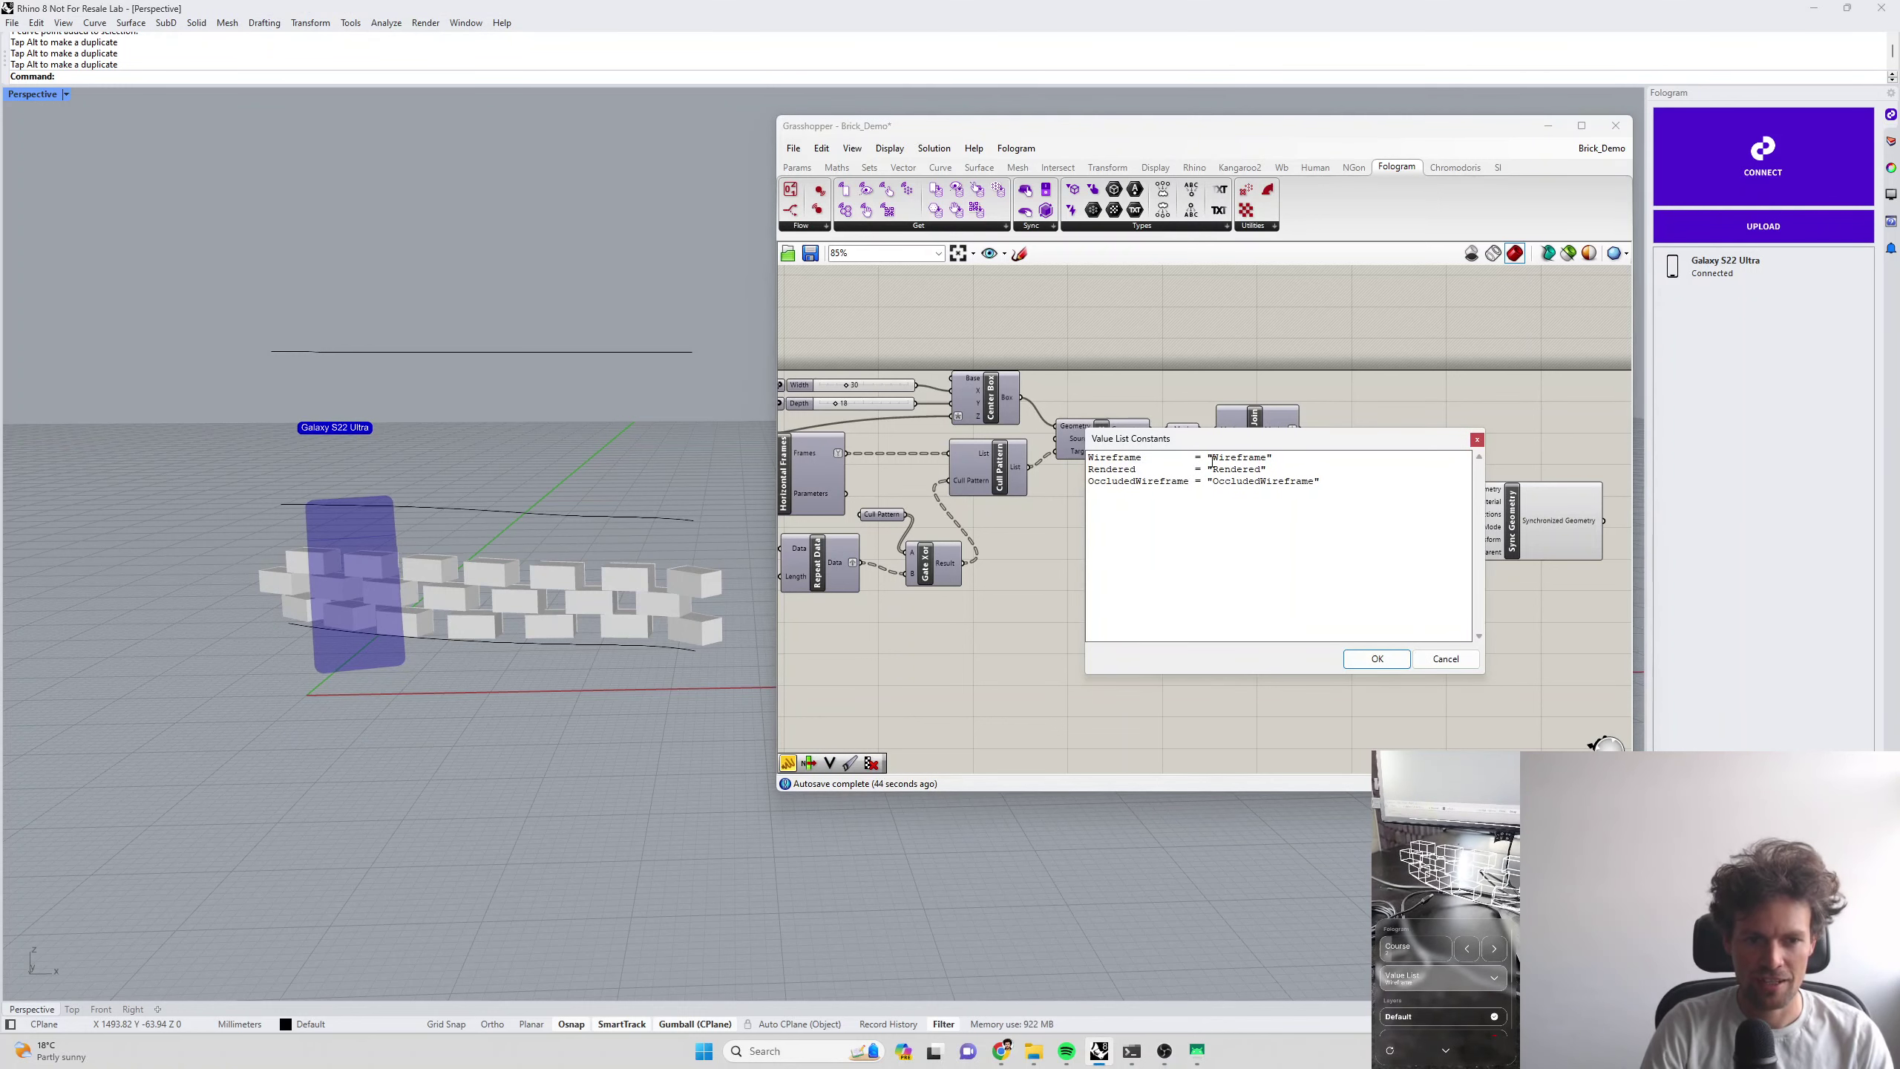
drag(1211, 460, 1272, 457)
click(1272, 457)
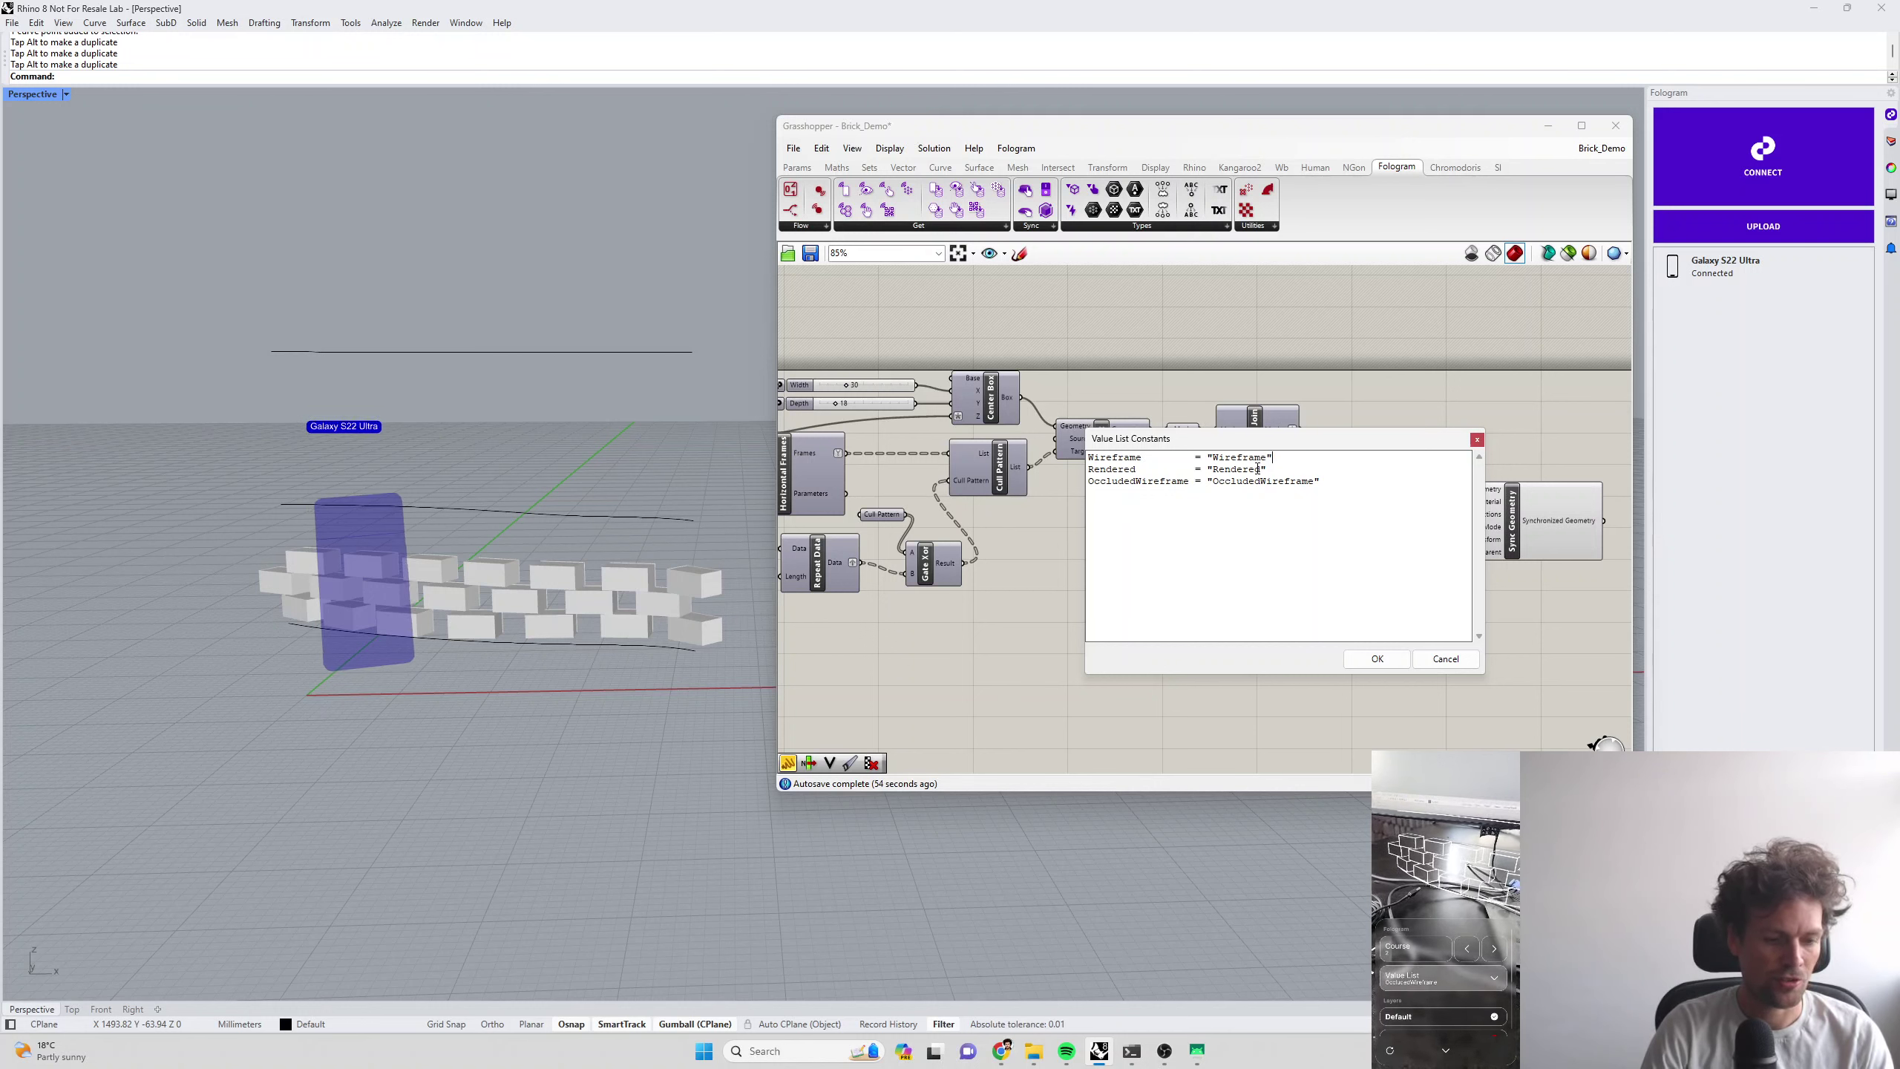
click(1376, 658)
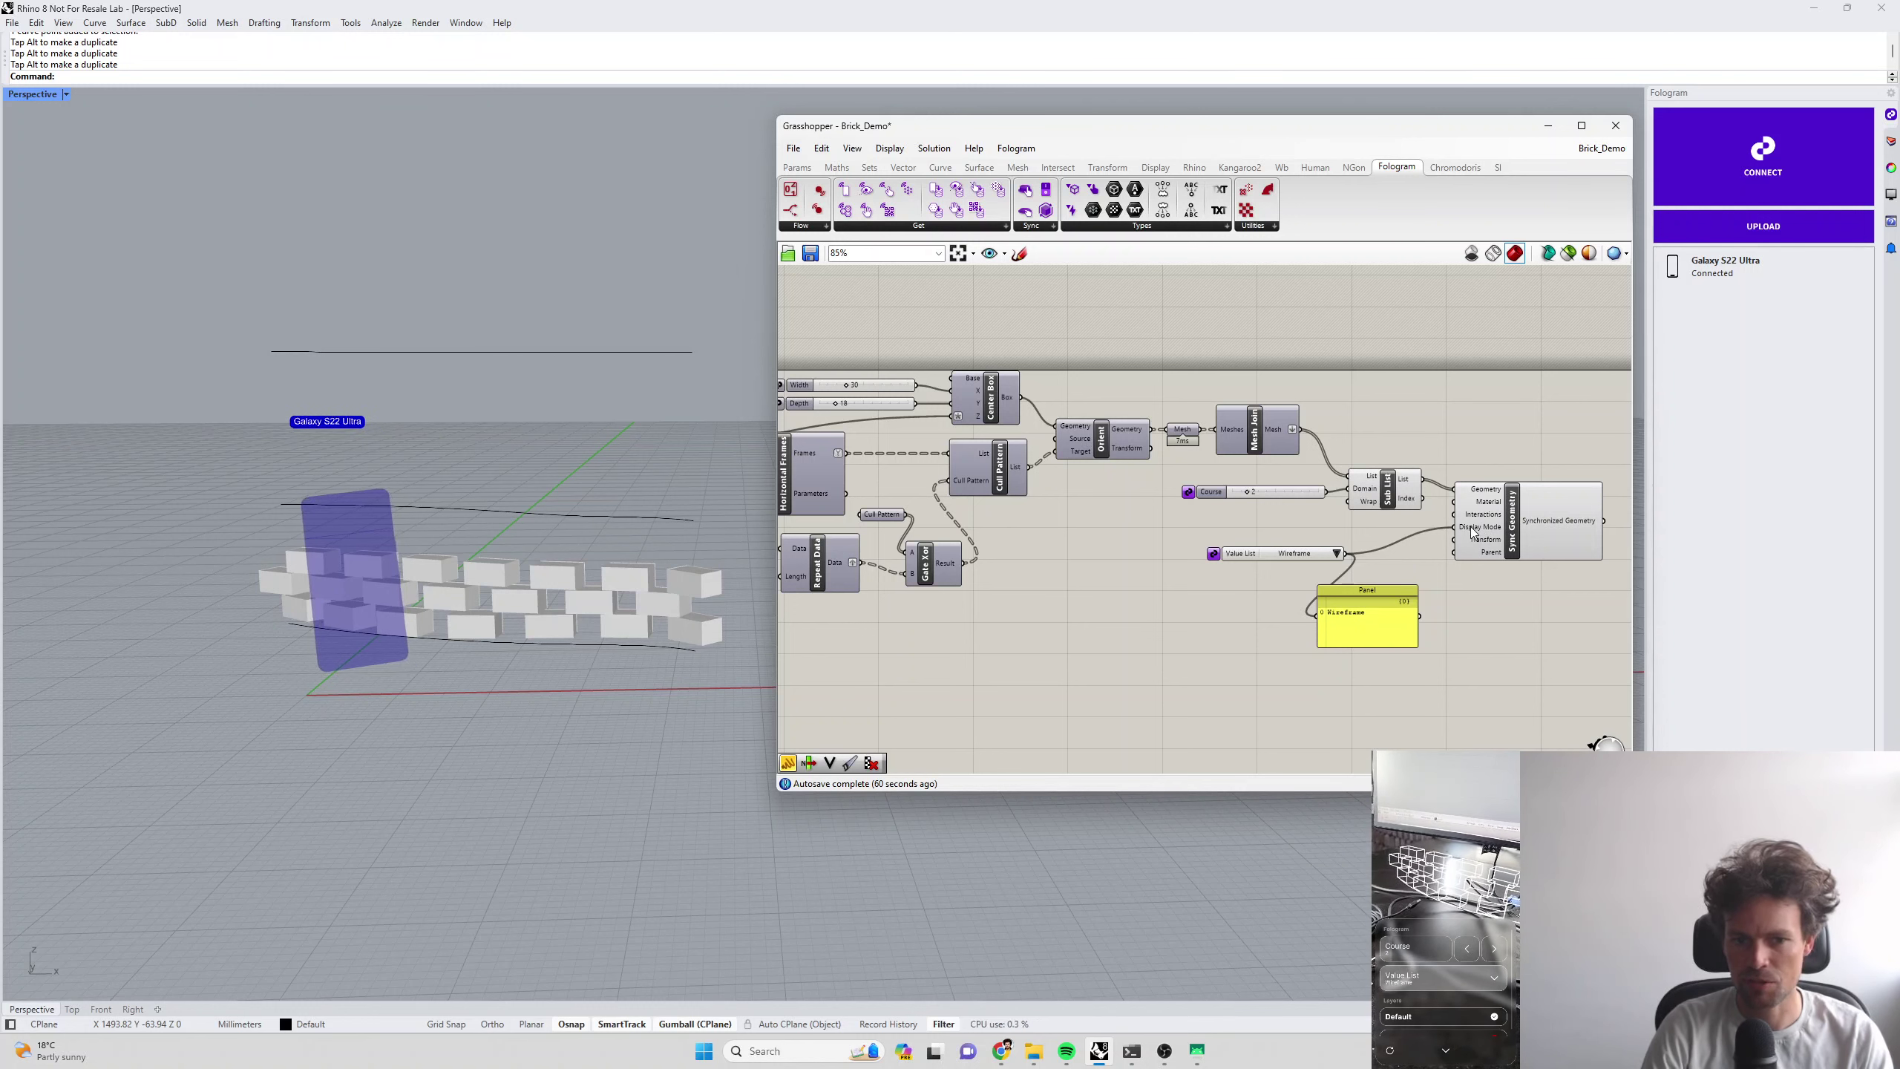
mouse_move(1472, 531)
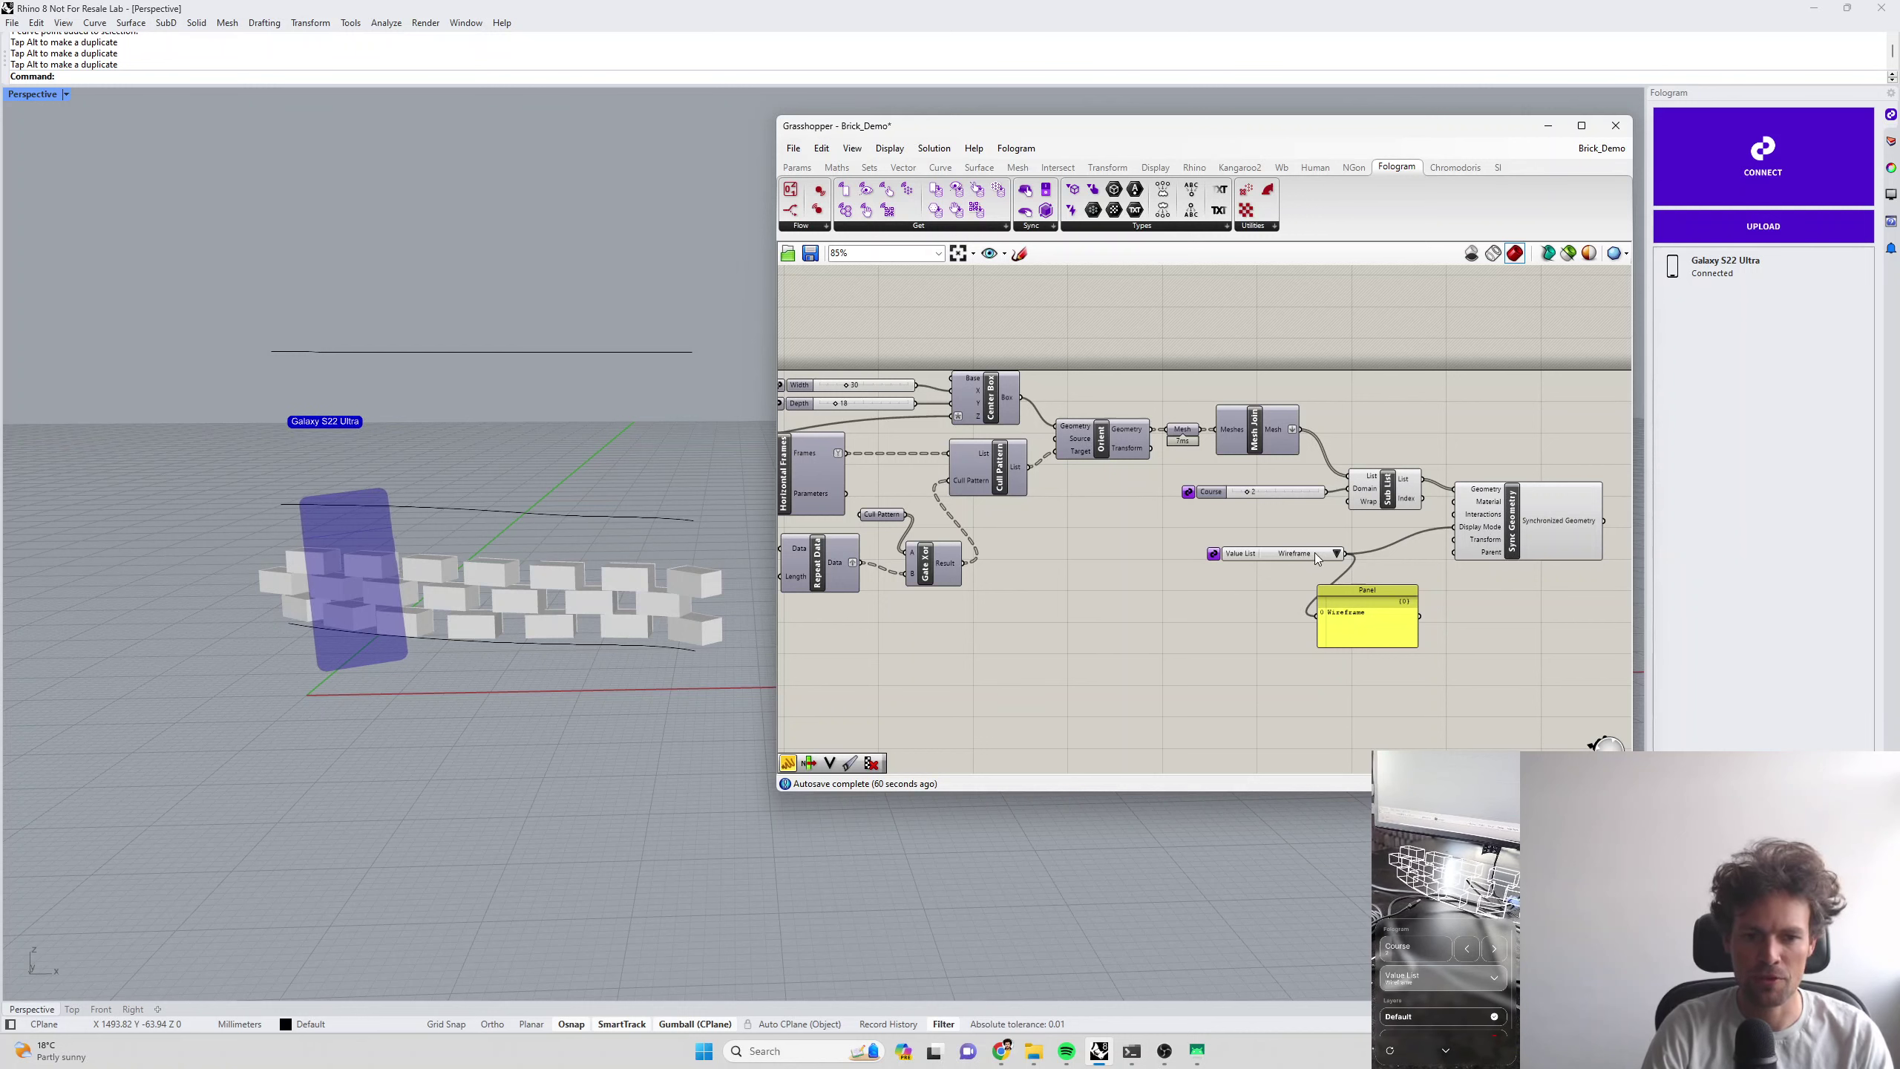
mouse_move(1316, 557)
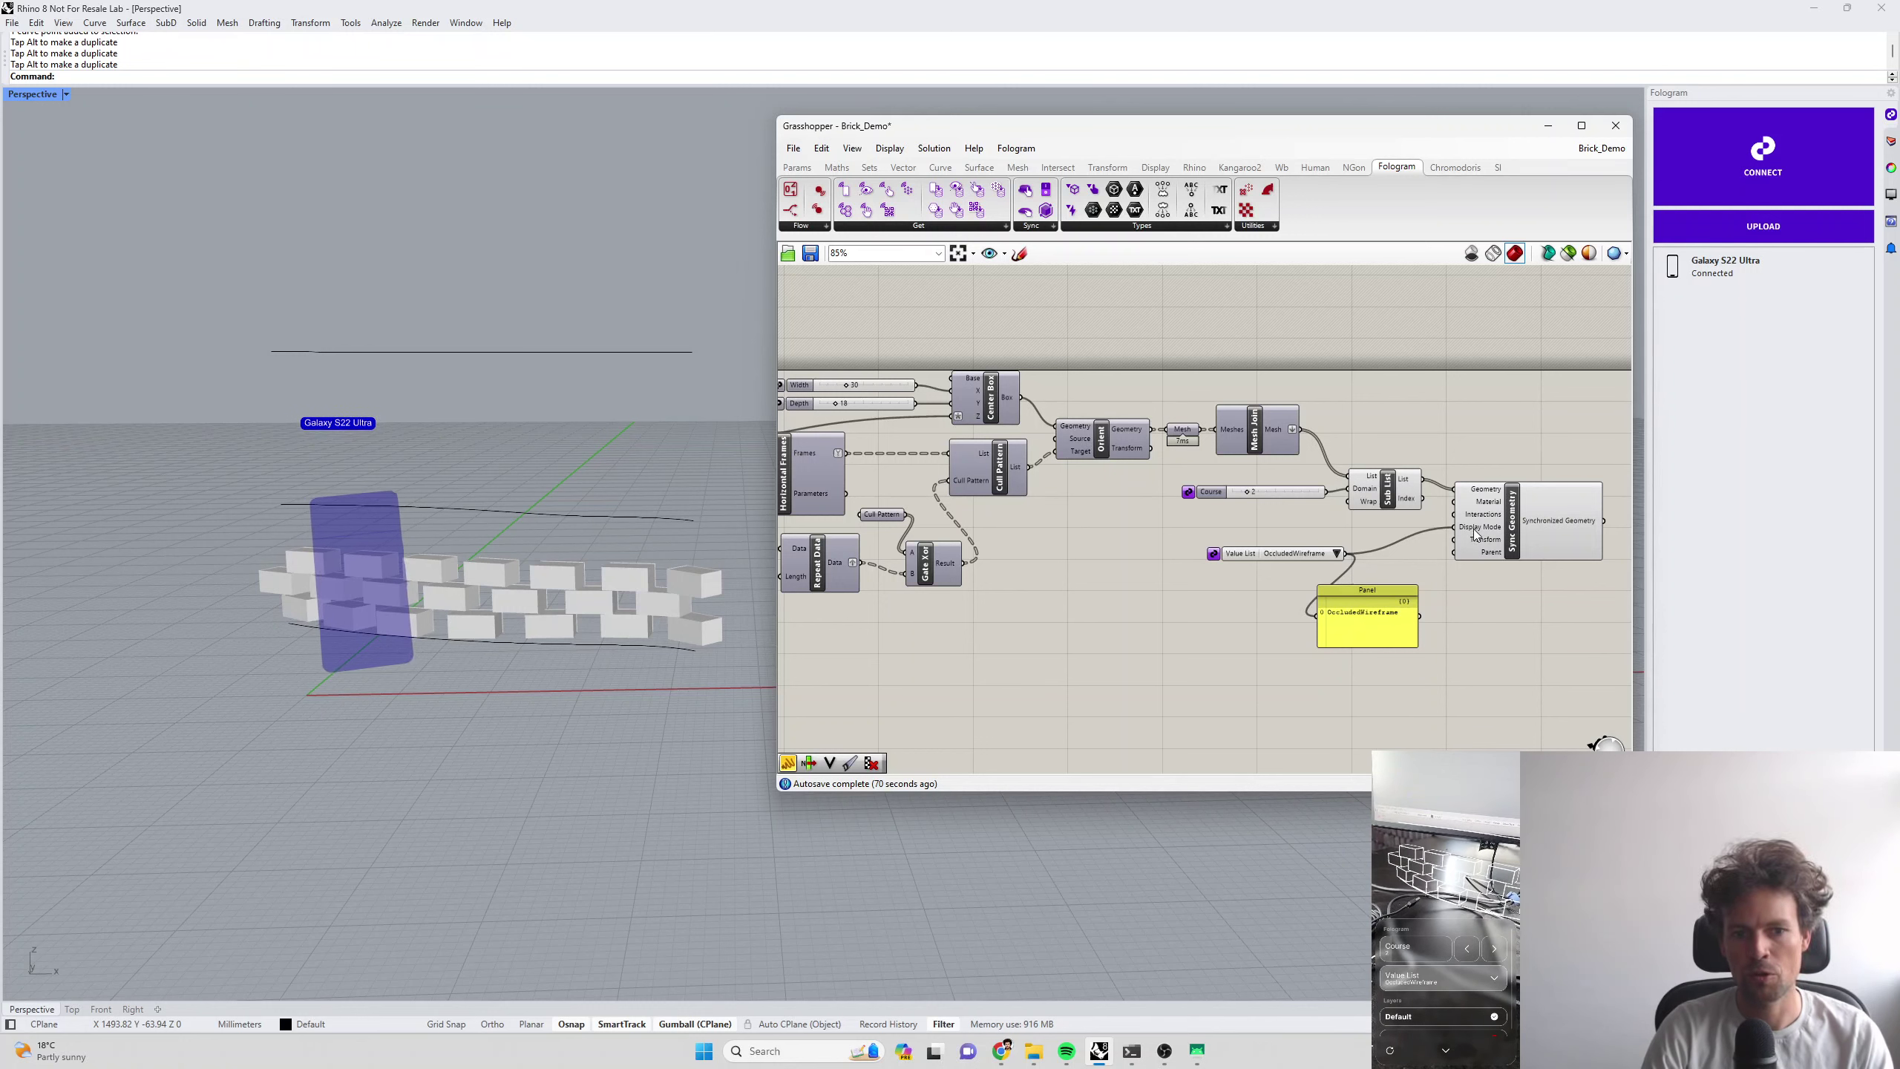
click(1135, 227)
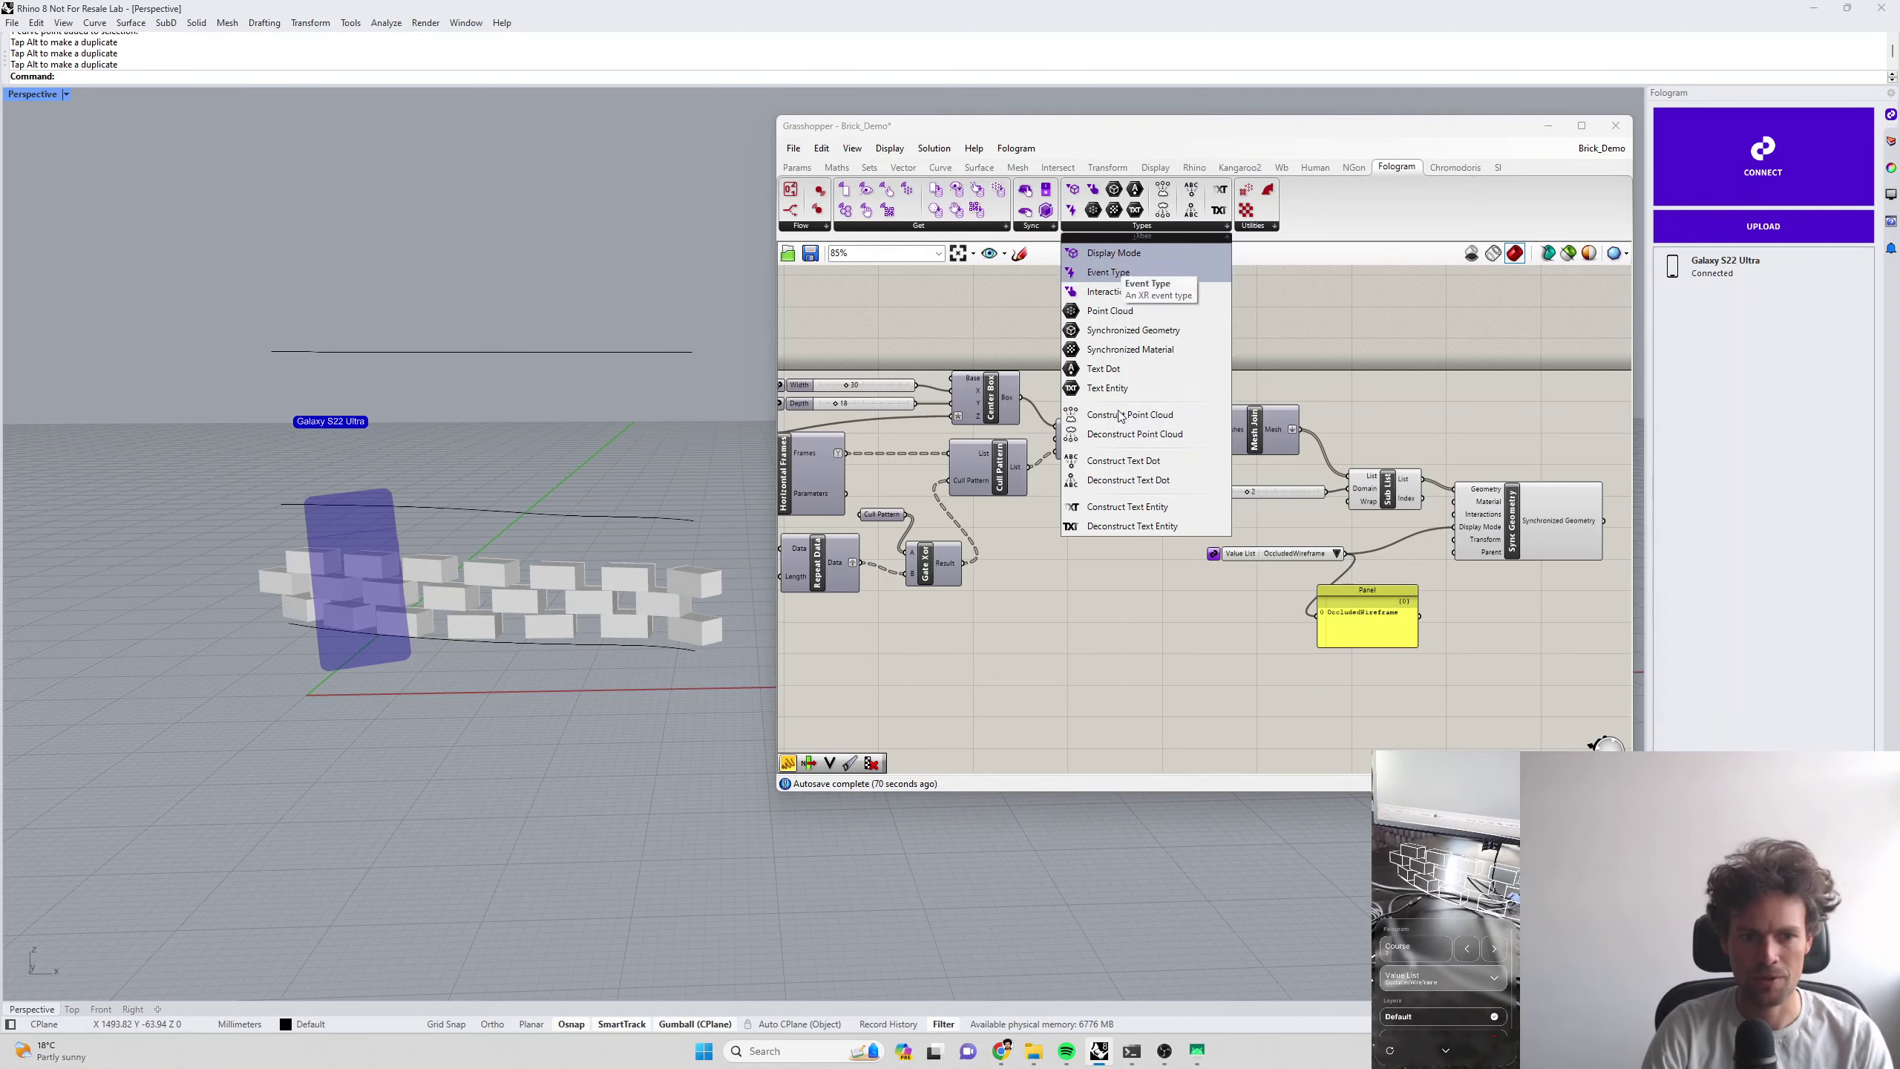
Close the Fologram components list before switching to Rendered and raising Course to 7
click(1146, 629)
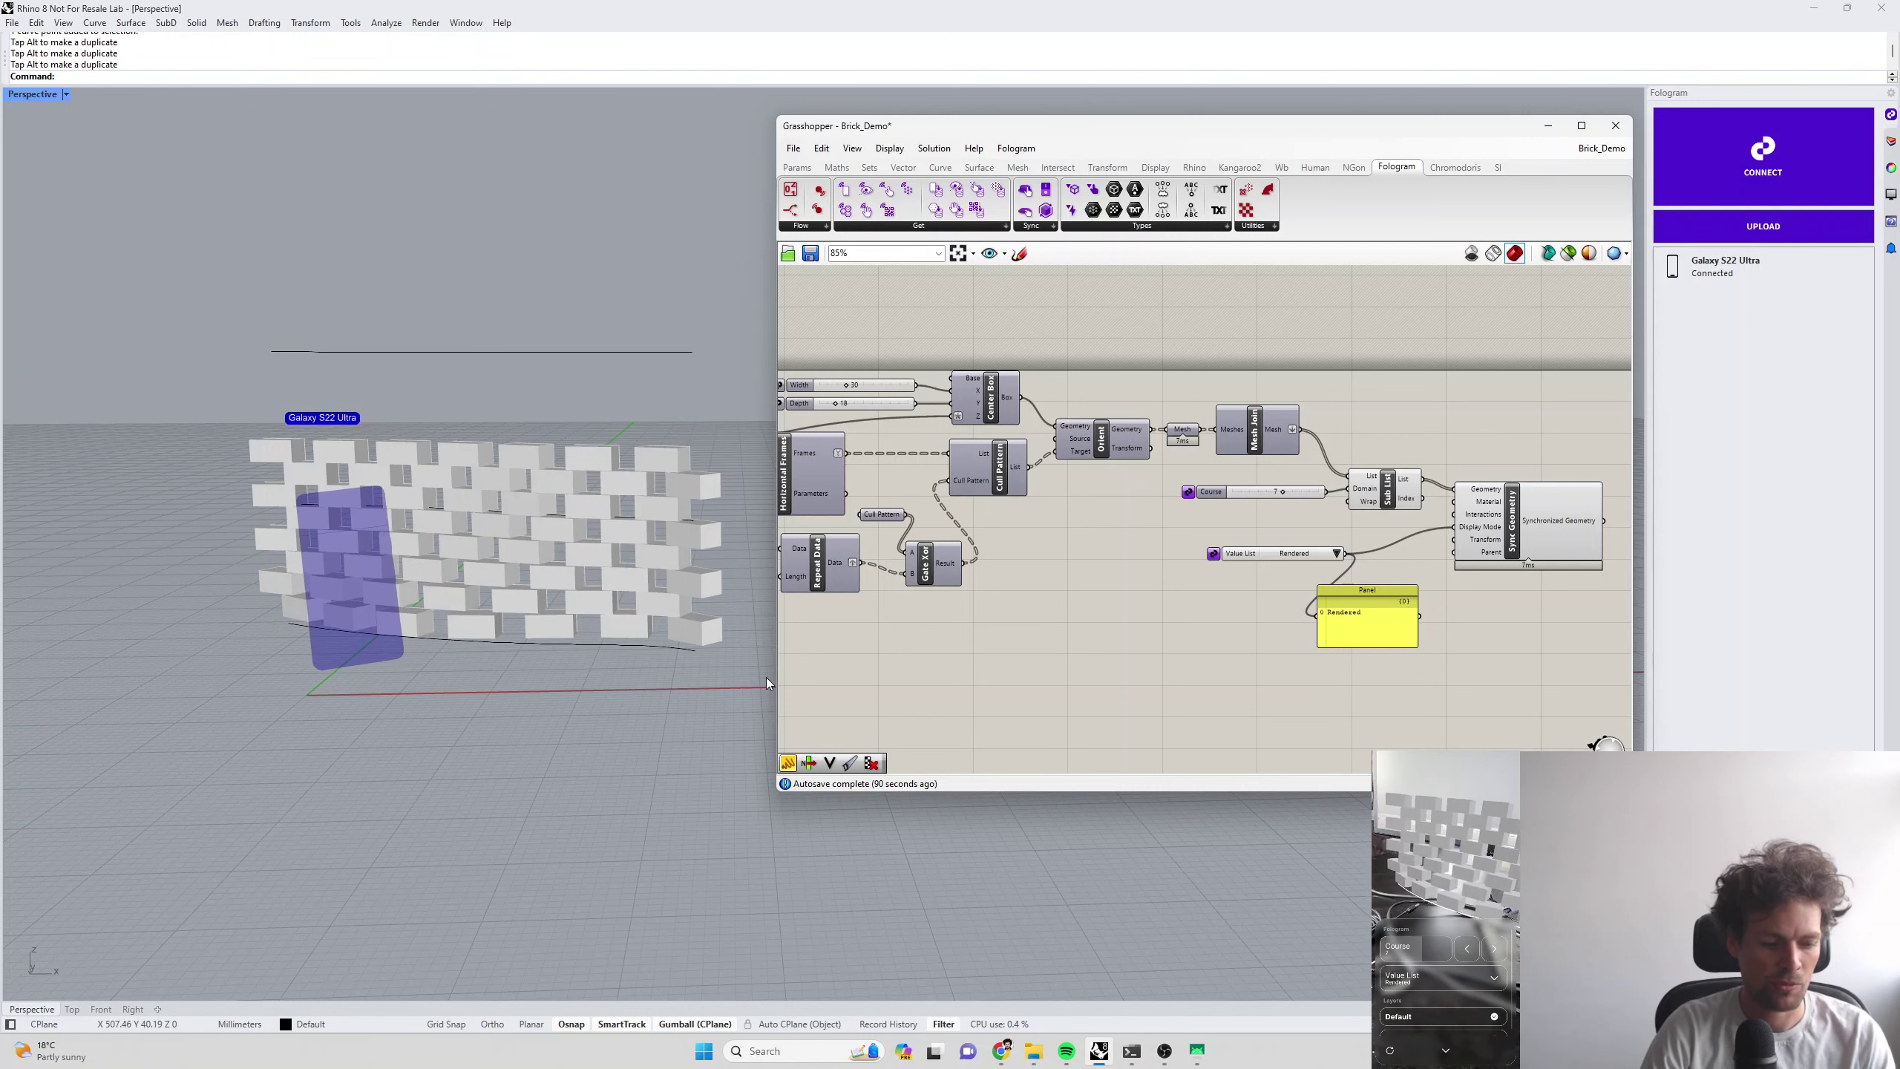
Enable Fologram phone sync on the Width and Height number sliders
right_drag(1081, 605, 1243, 627)
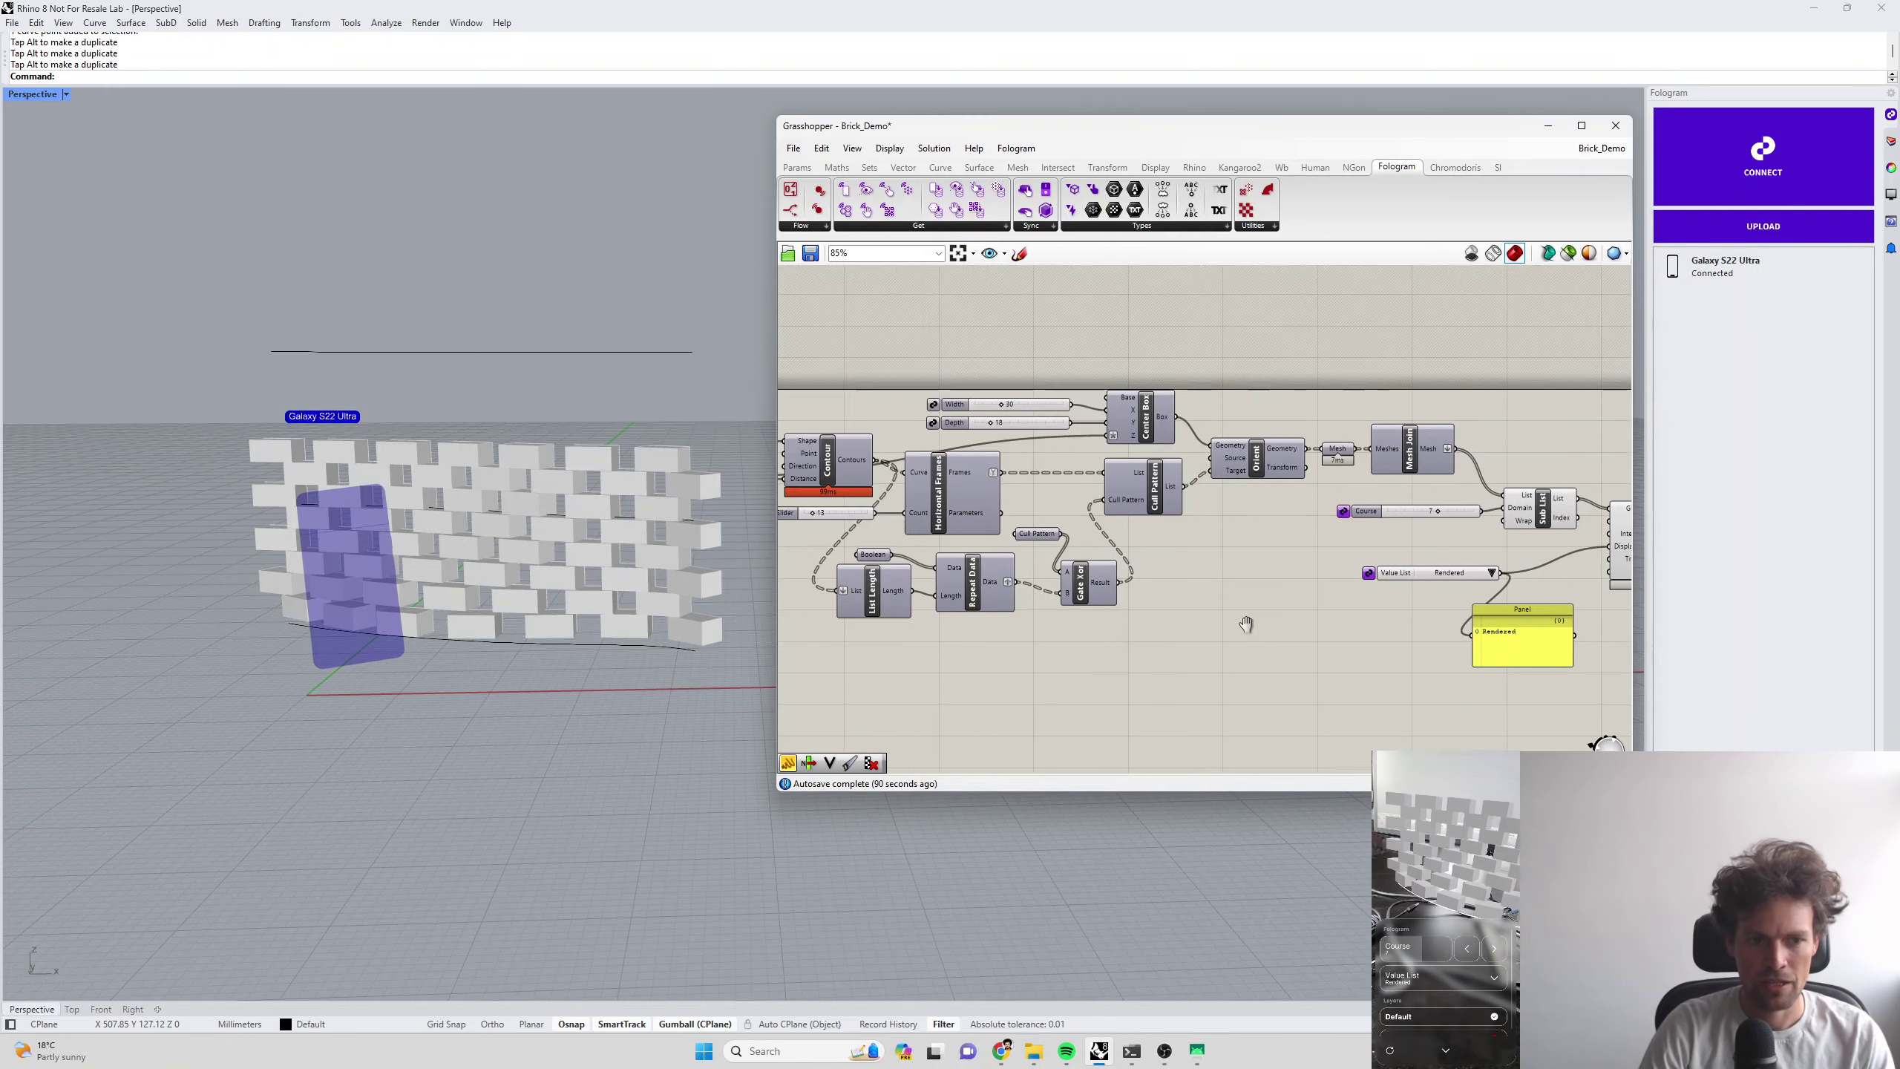
click(945, 406)
right_drag(894, 406, 1108, 397)
click(817, 468)
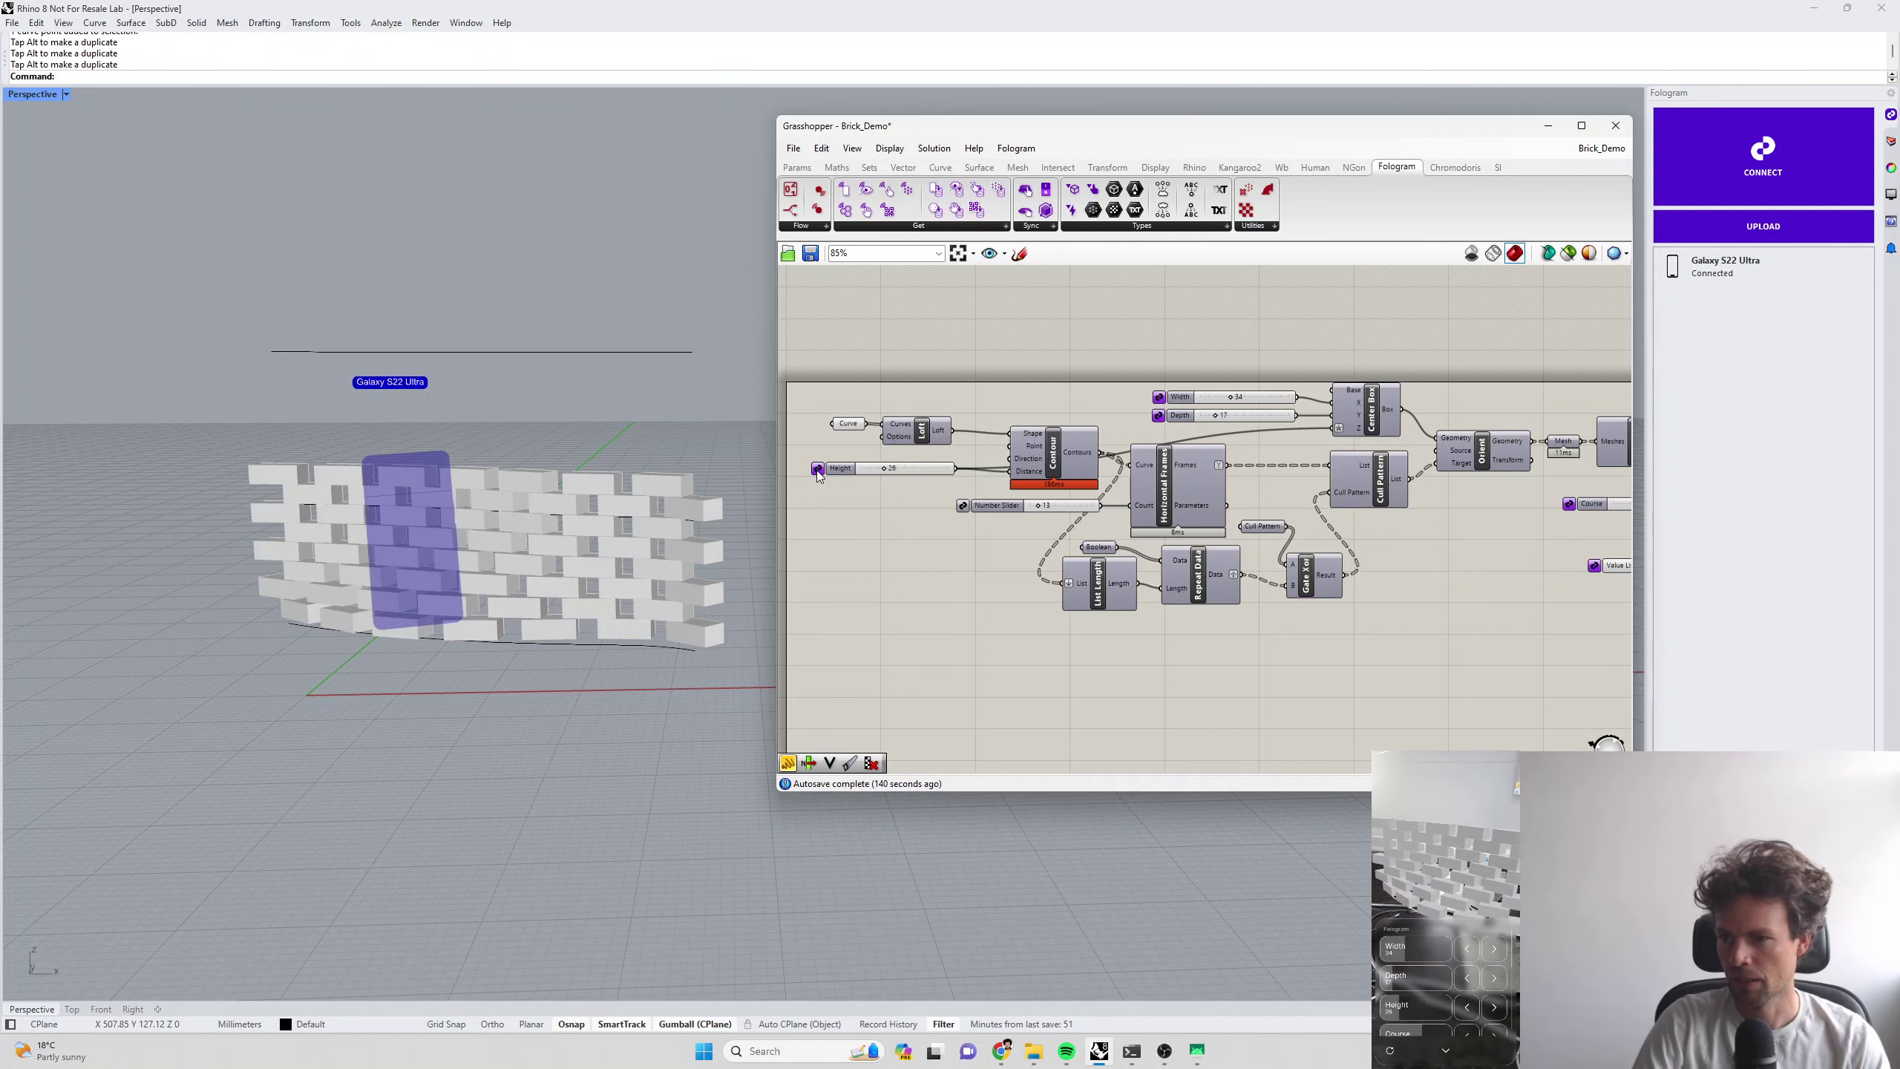
scroll(1330, 654, down, 2)
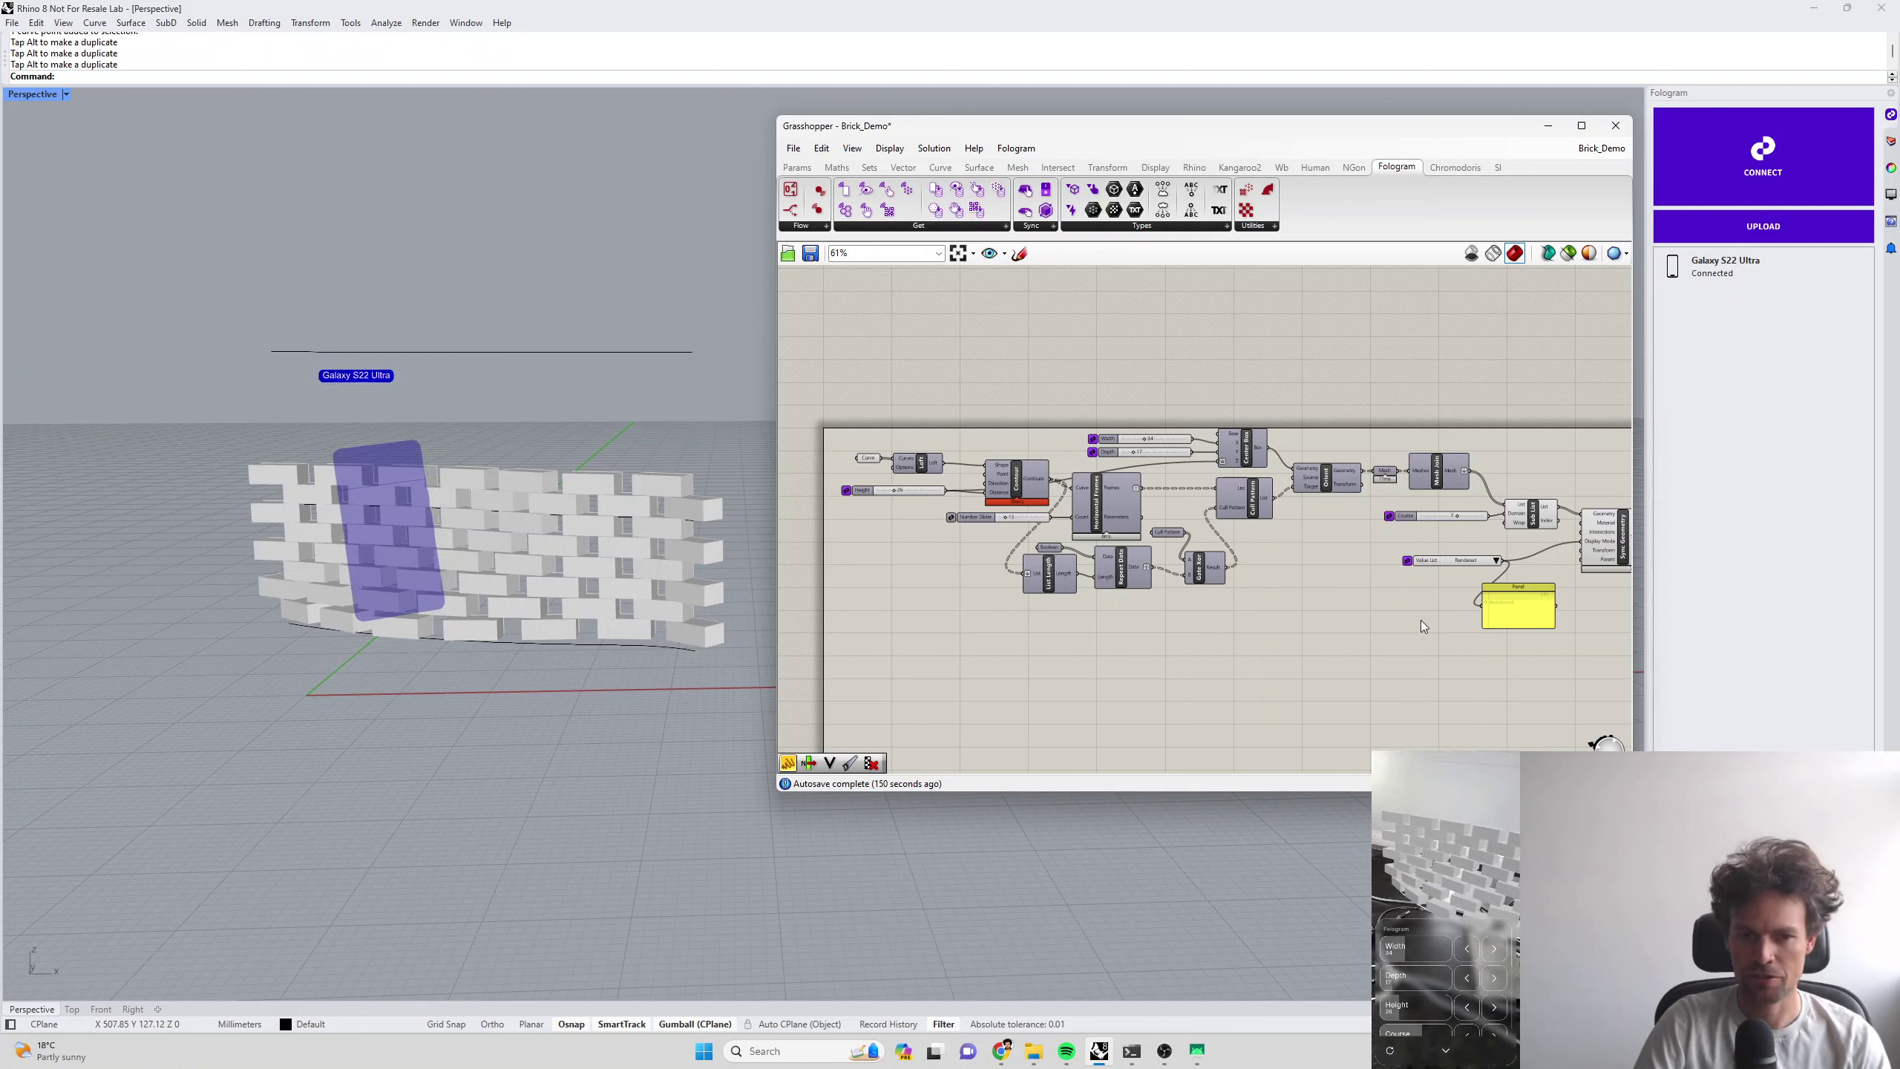
right_drag(1392, 611, 1356, 608)
scroll(1383, 543, up, 2)
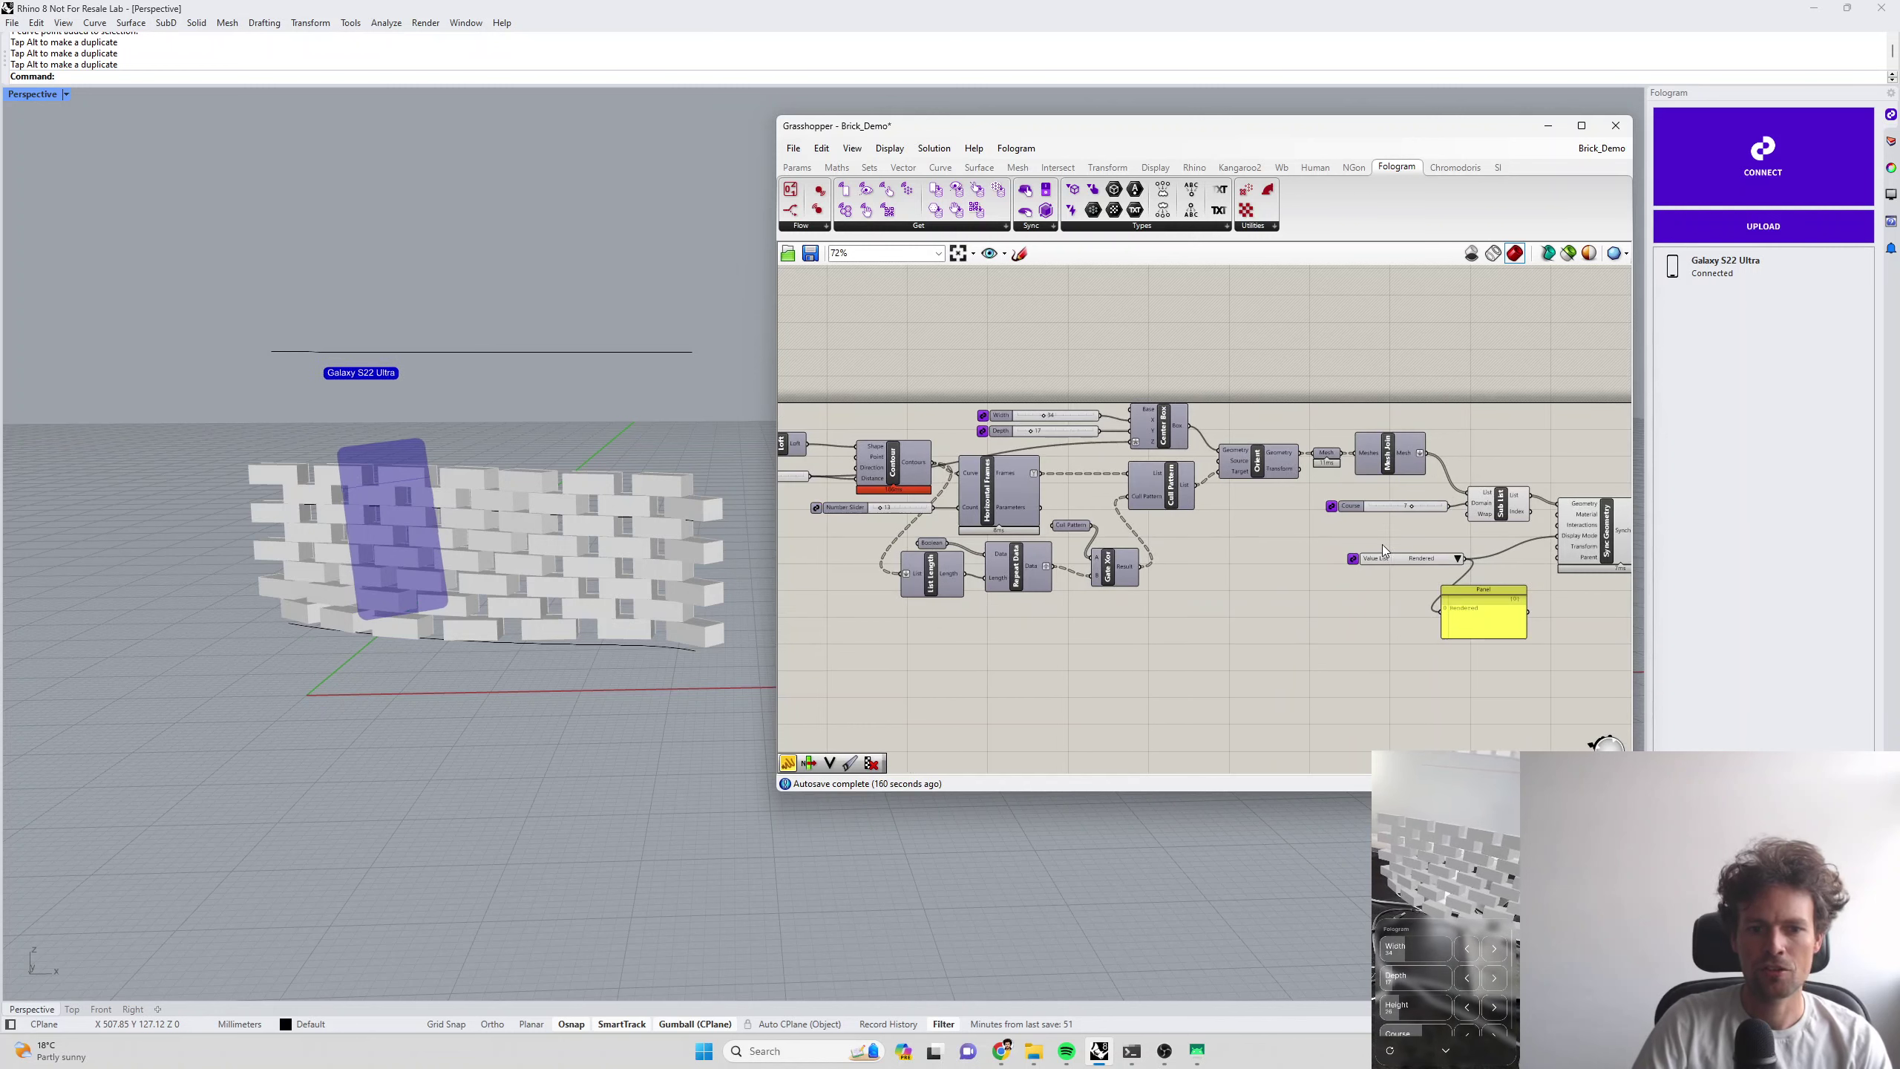
scroll(1437, 517, up, 1)
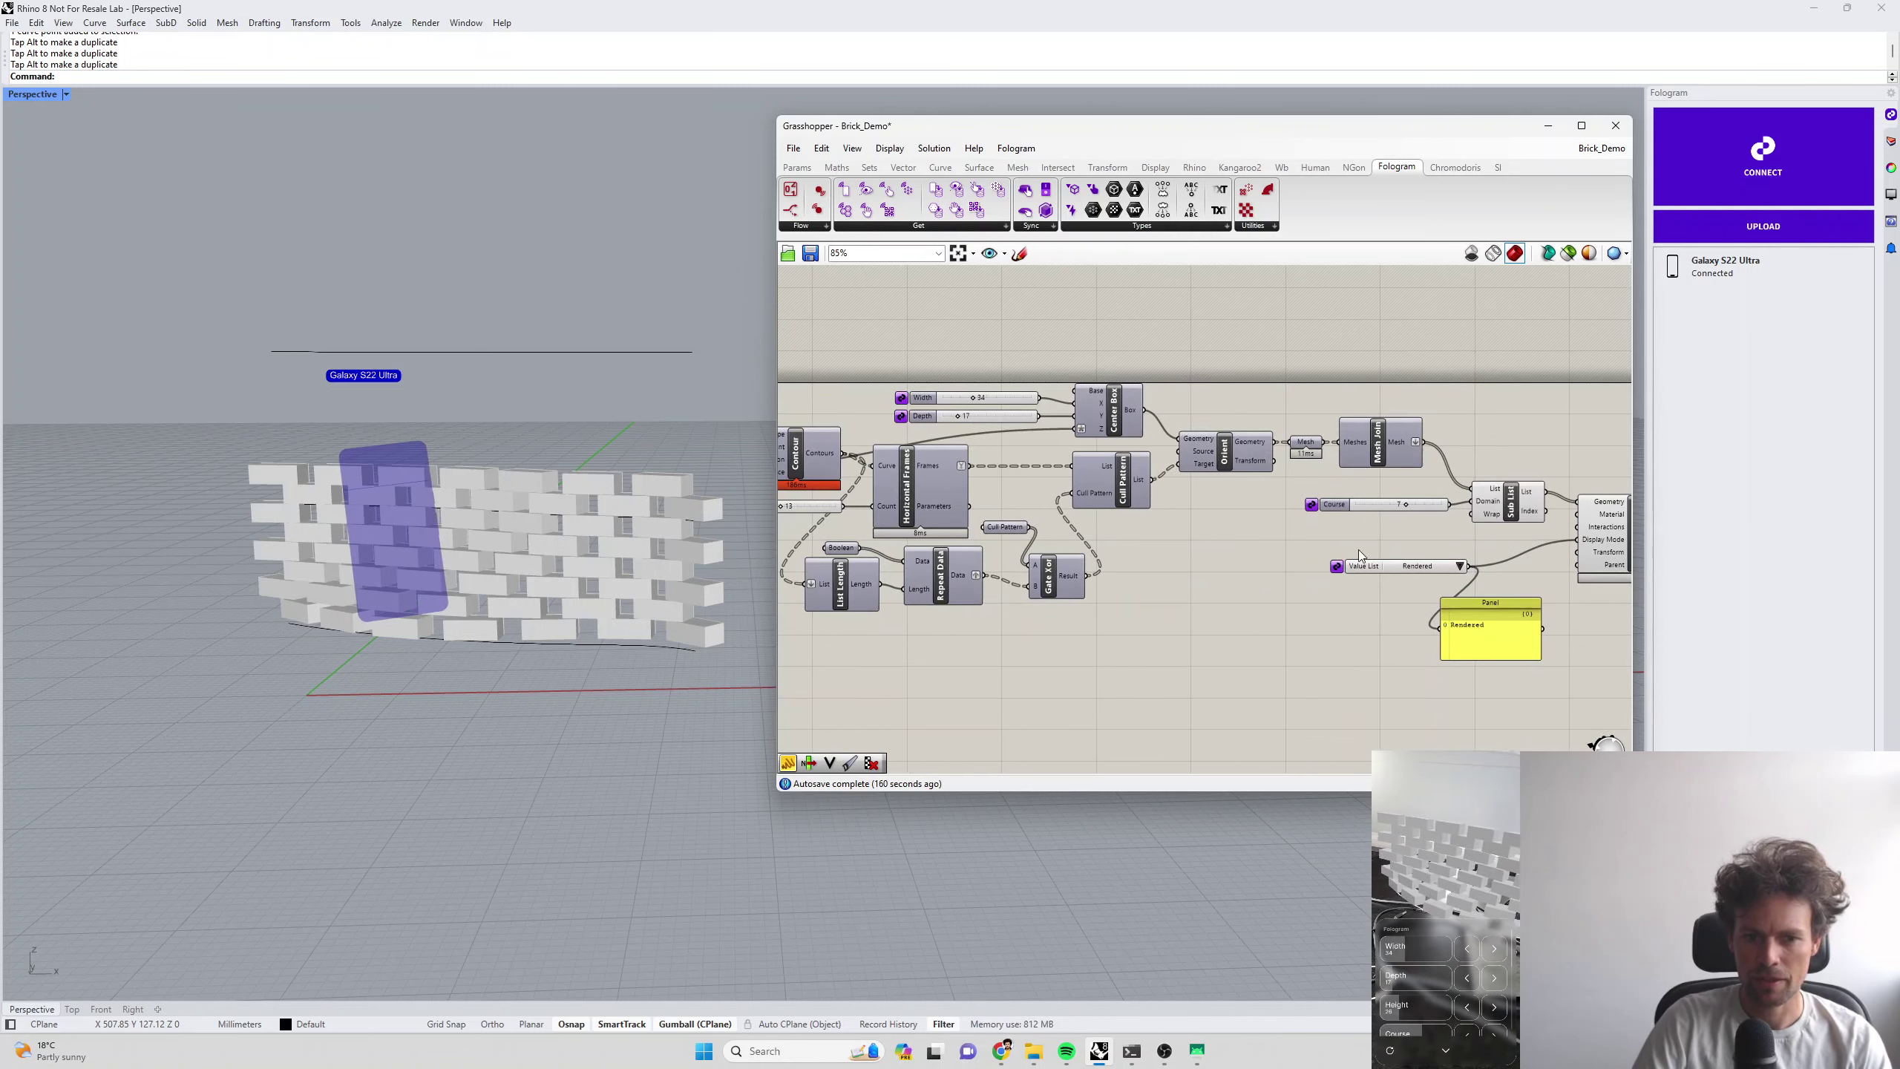